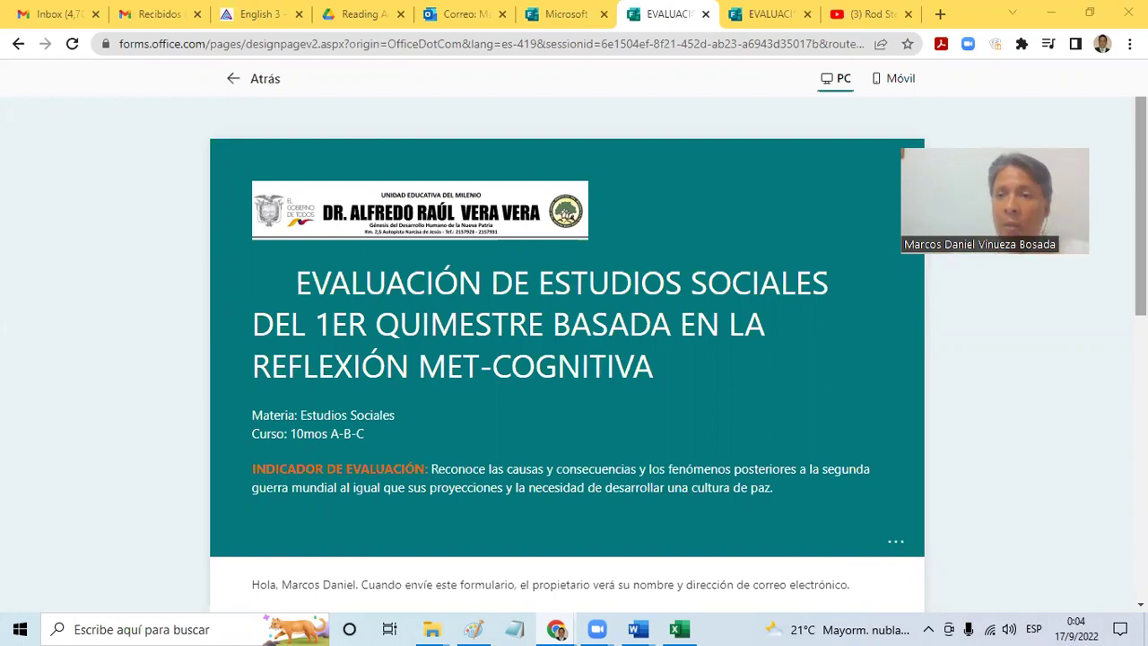
# - Scroll through the quiz preview, then leave it with Atrás to return to the editor
pyautogui.scroll(-4, 566, 359)
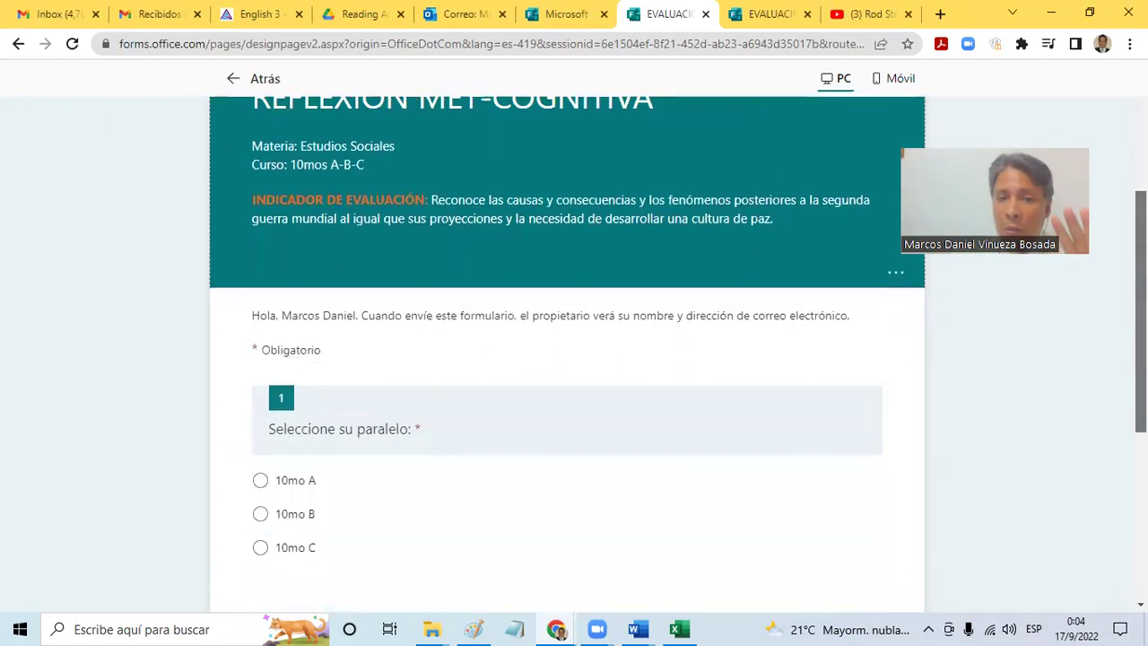
pyautogui.scroll(-3, 567, 359)
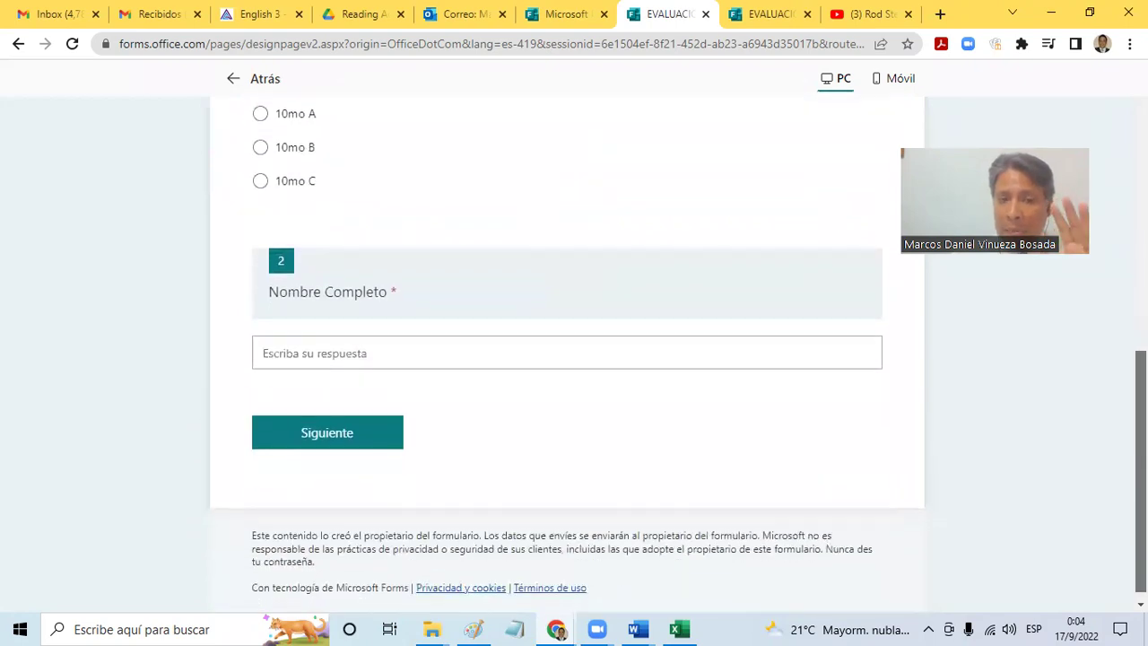
pyautogui.scroll(3, 1119, 234)
pyautogui.scroll(4, 1119, 233)
pyautogui.scroll(3, 1119, 233)
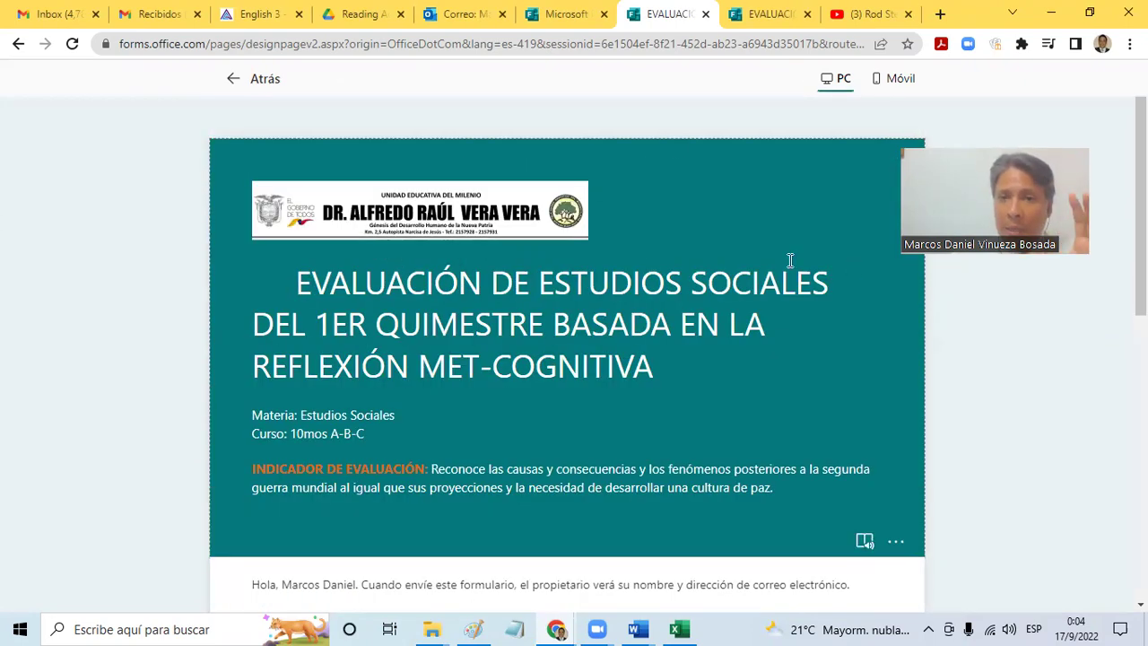
pyautogui.click(257, 88)
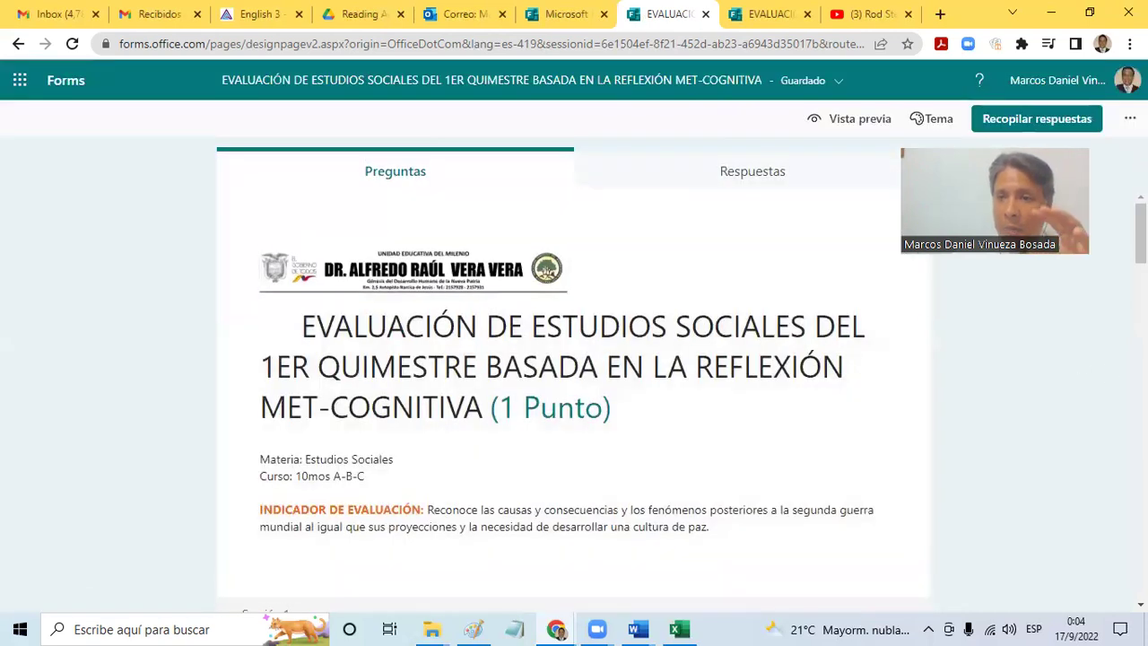
# - Scroll through the quiz questions in the editor and back to the top
pyautogui.scroll(-5, 574, 377)
pyautogui.scroll(-5, 574, 376)
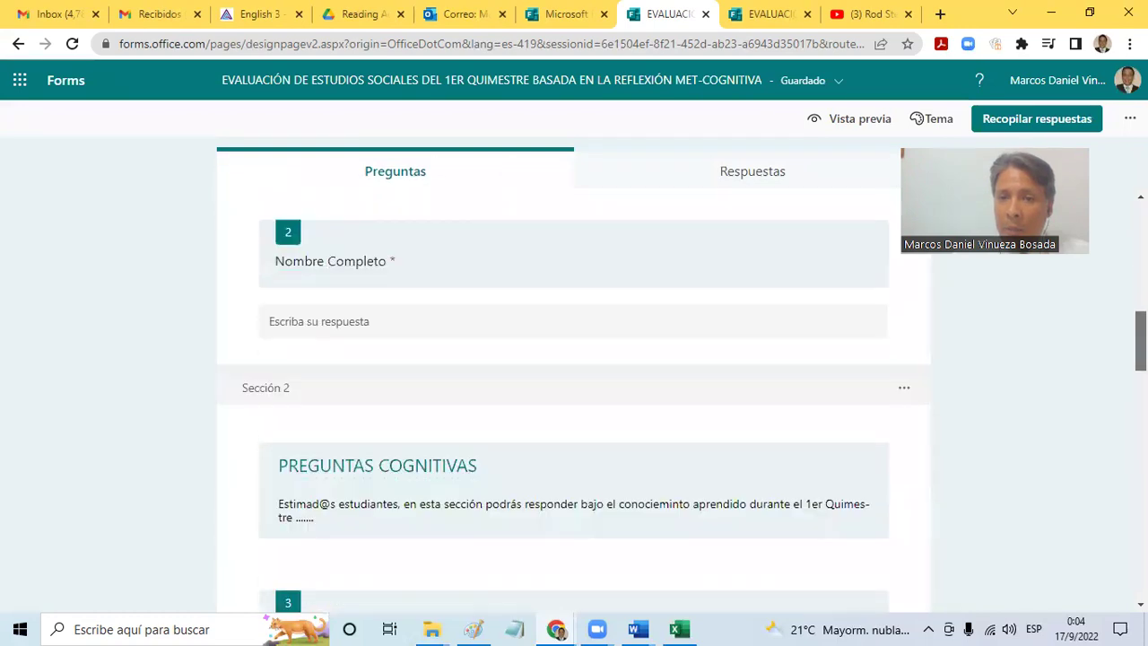
pyautogui.scroll(-6, 574, 377)
pyautogui.scroll(-8, 573, 394)
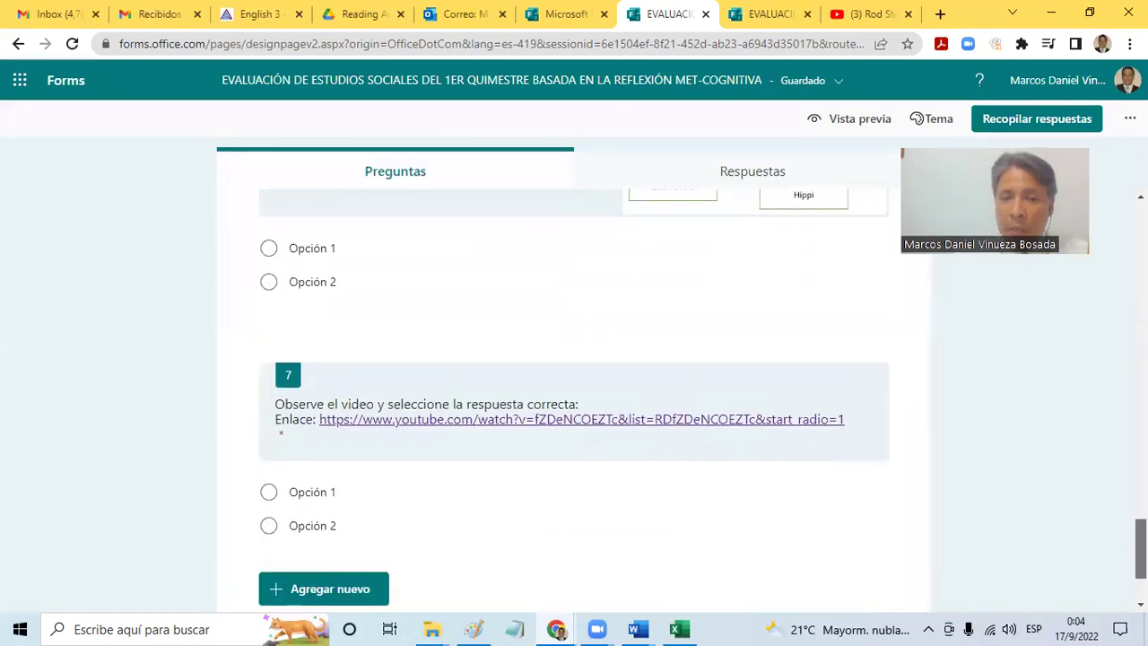
pyautogui.scroll(6, 574, 376)
pyautogui.scroll(6, 574, 377)
pyautogui.scroll(6, 573, 377)
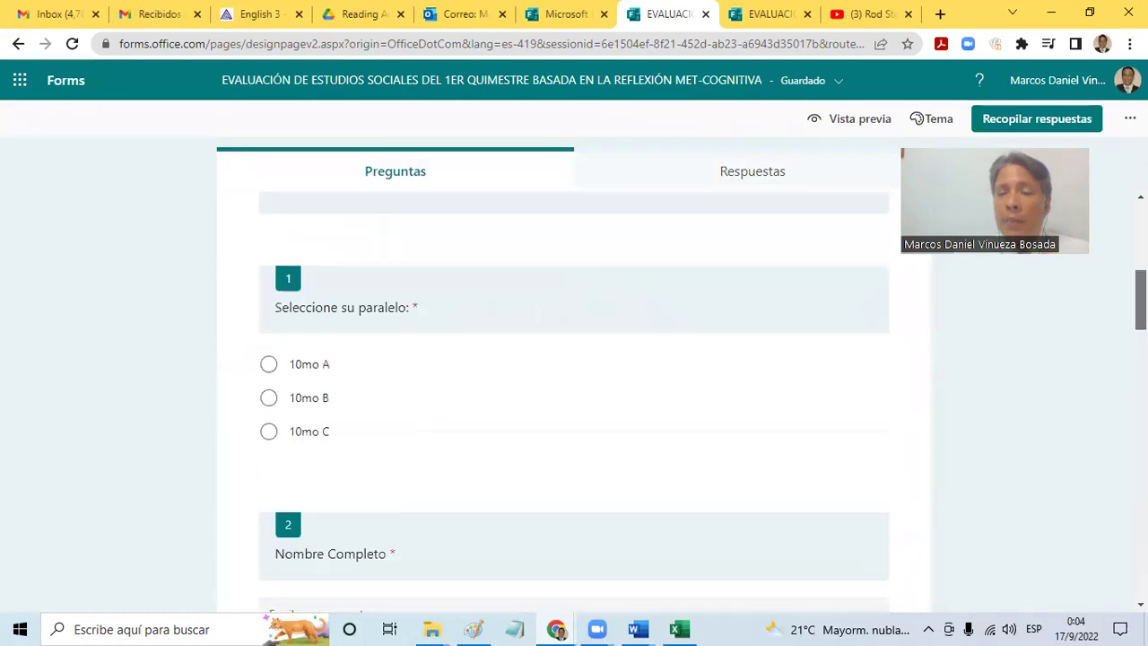
pyautogui.scroll(4, 574, 376)
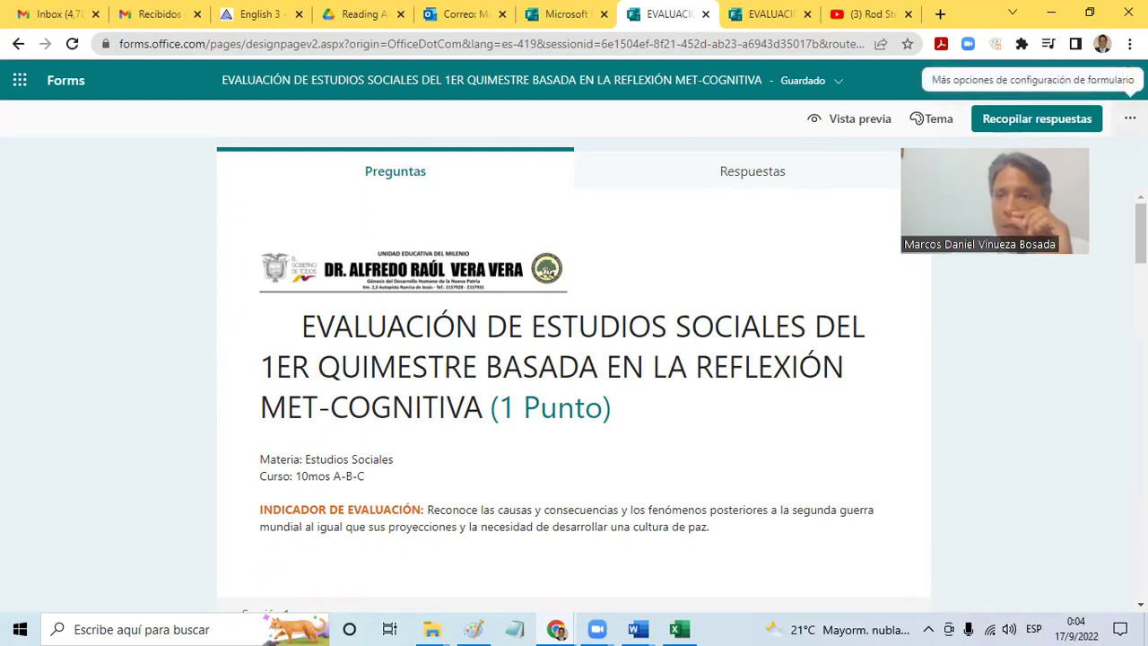
# - Compare the blue, green lab and snowboard themes, then apply the orange office-scene theme
pyautogui.click(946, 130)
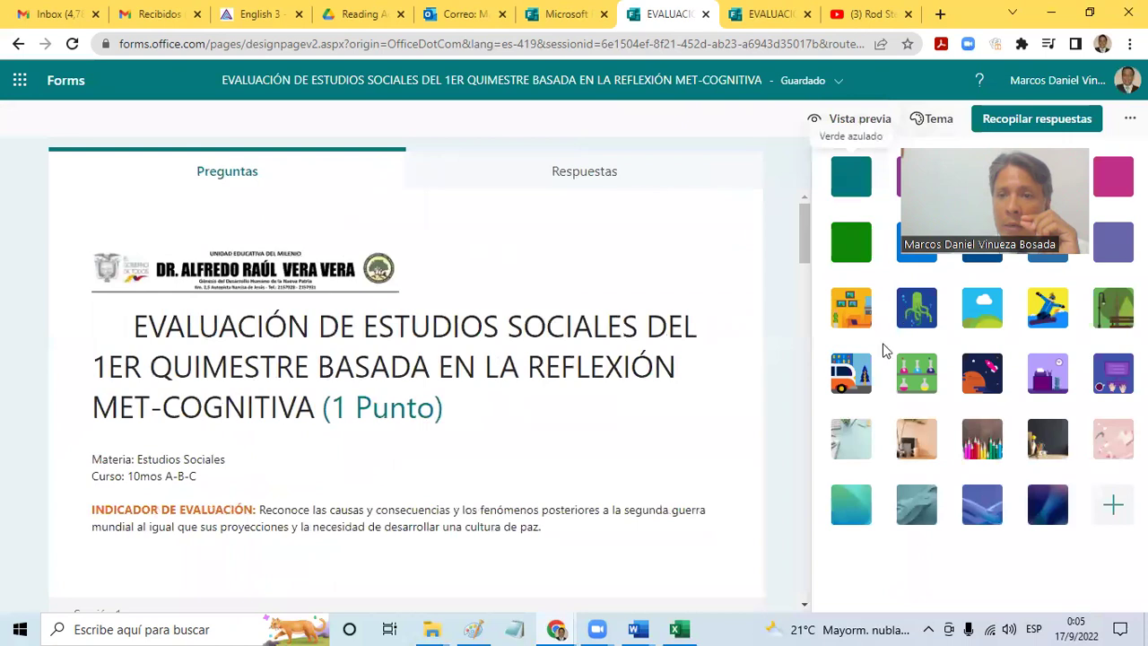
pyautogui.click(845, 314)
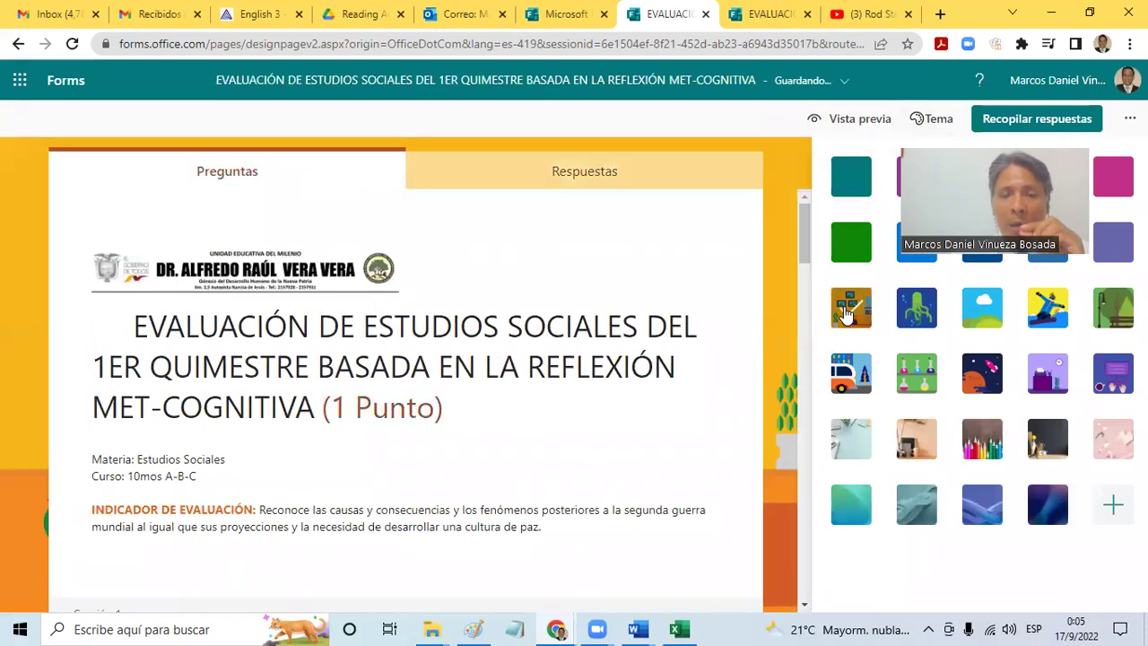
pyautogui.click(852, 376)
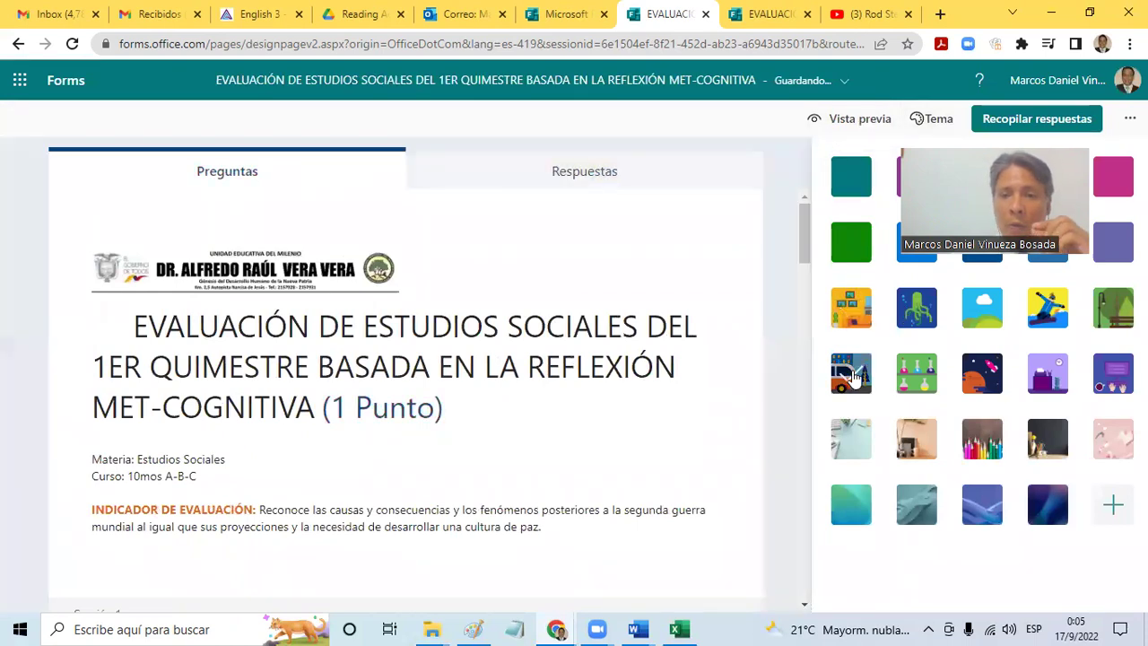
pyautogui.click(917, 383)
pyautogui.click(921, 309)
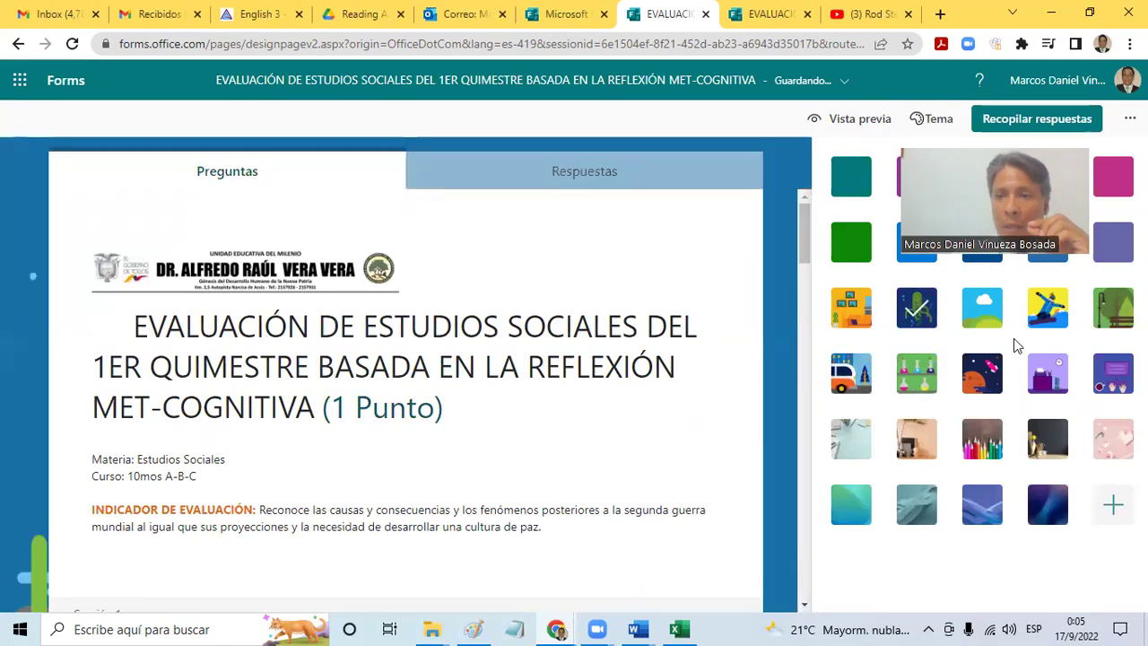
pyautogui.click(1052, 331)
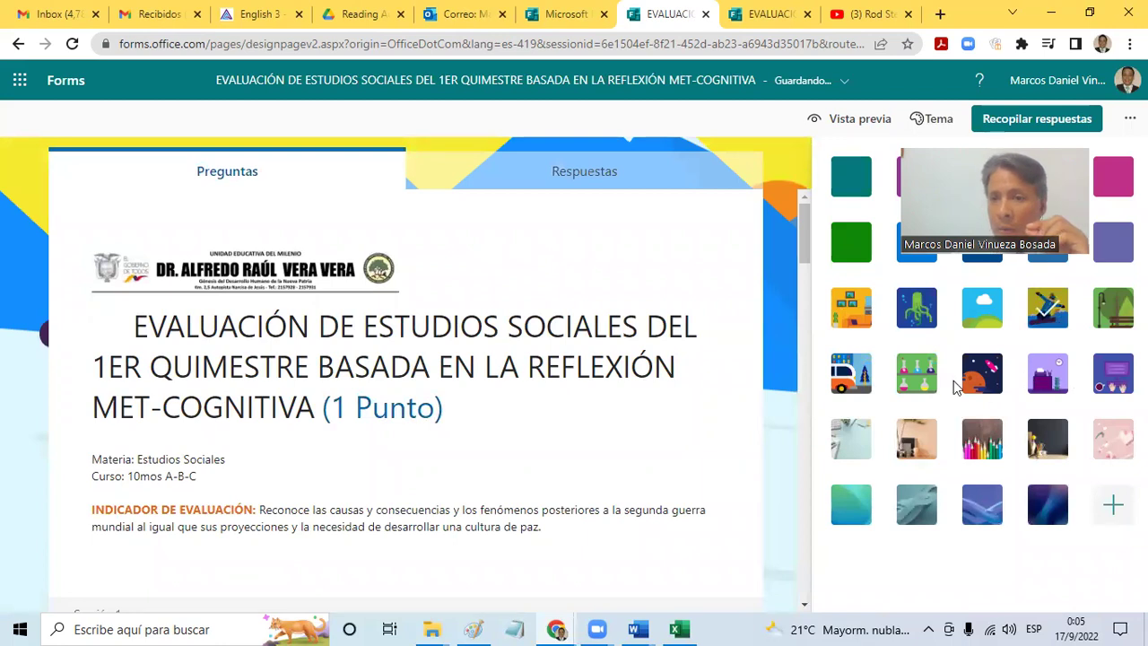
pyautogui.click(857, 319)
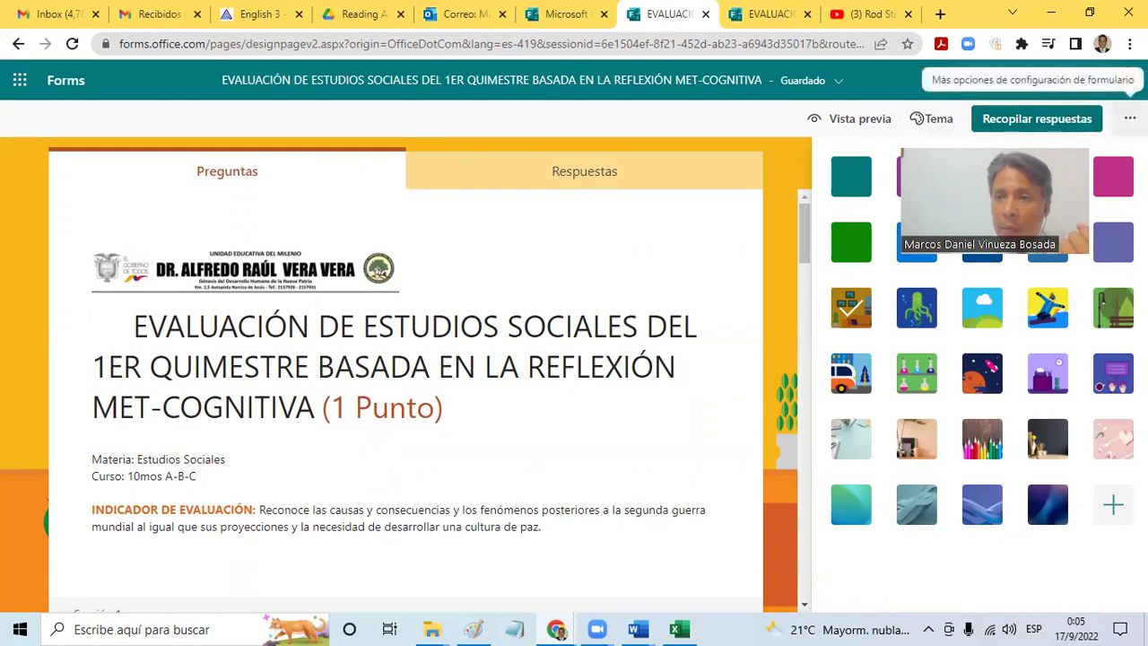
pyautogui.press('Escape')
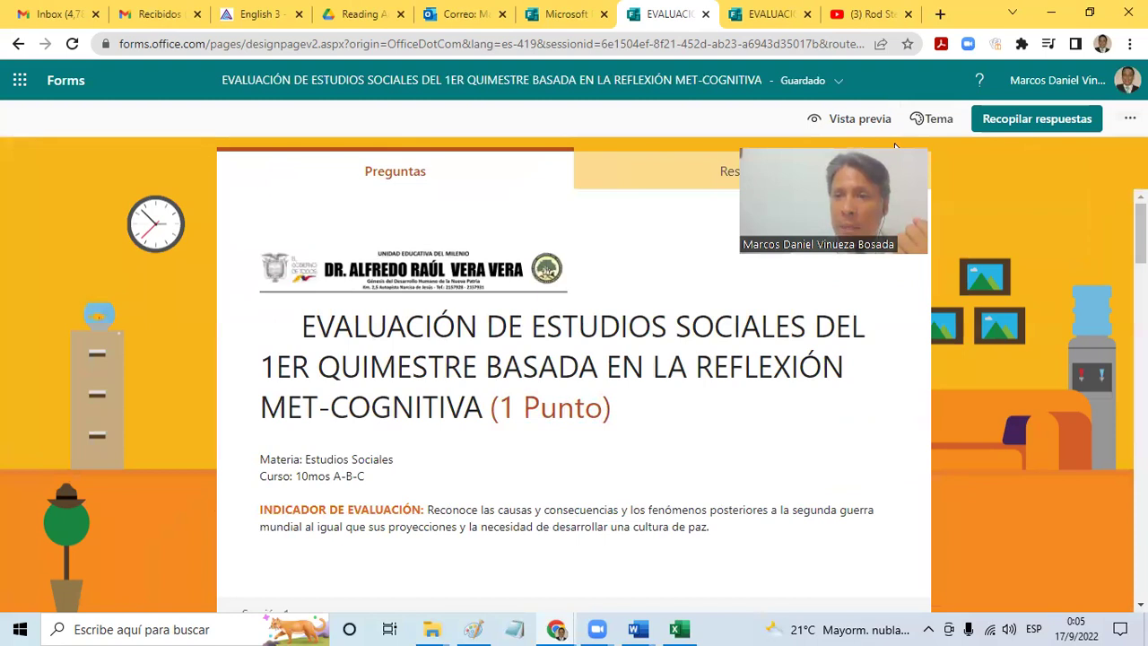
# - Open the top-right '...' menu holding collaboration, settings and print options
pyautogui.click(1127, 119)
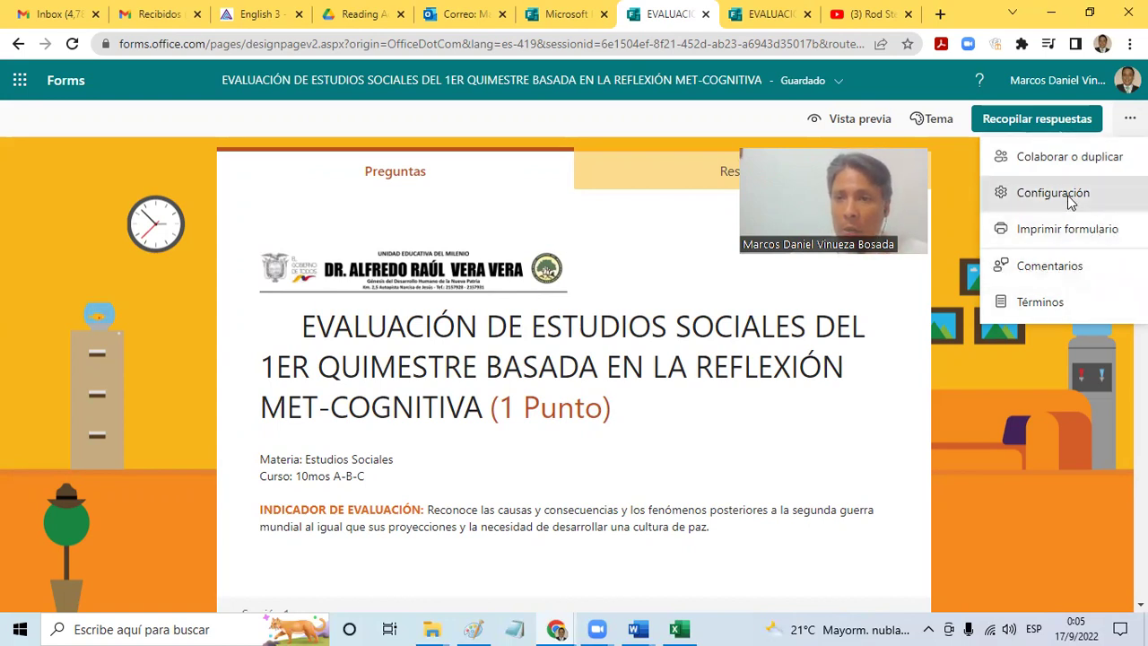
# - In Configuración, keep automatic results on and switch responses to 'Cualquier persona puede responder'
pyautogui.click(1053, 193)
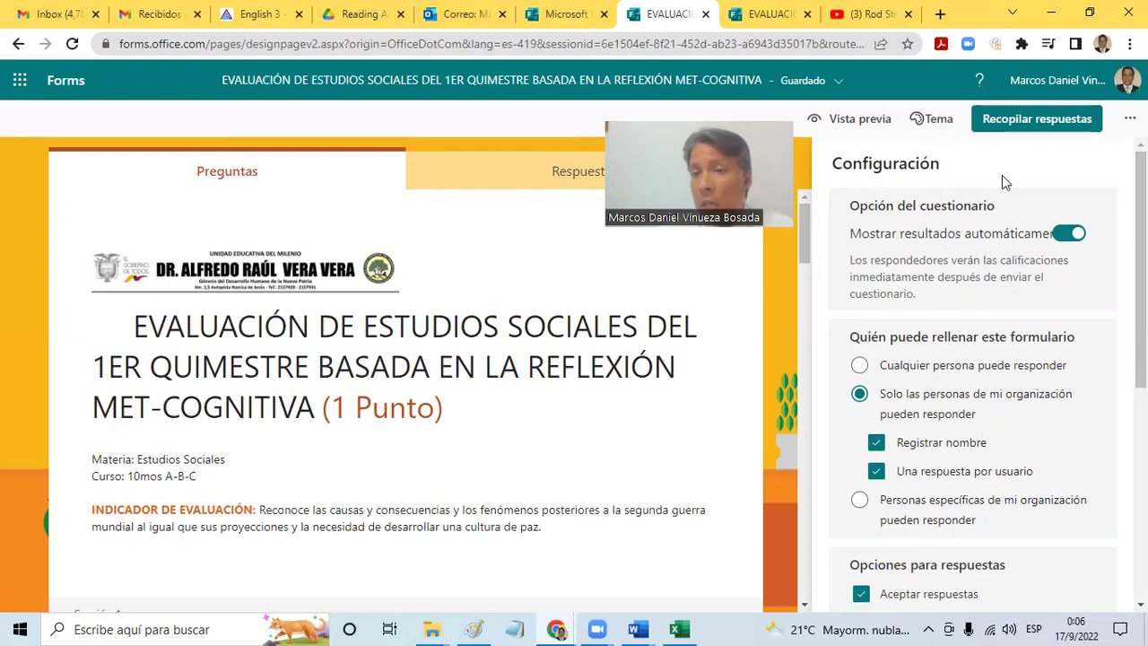
pyautogui.click(1076, 237)
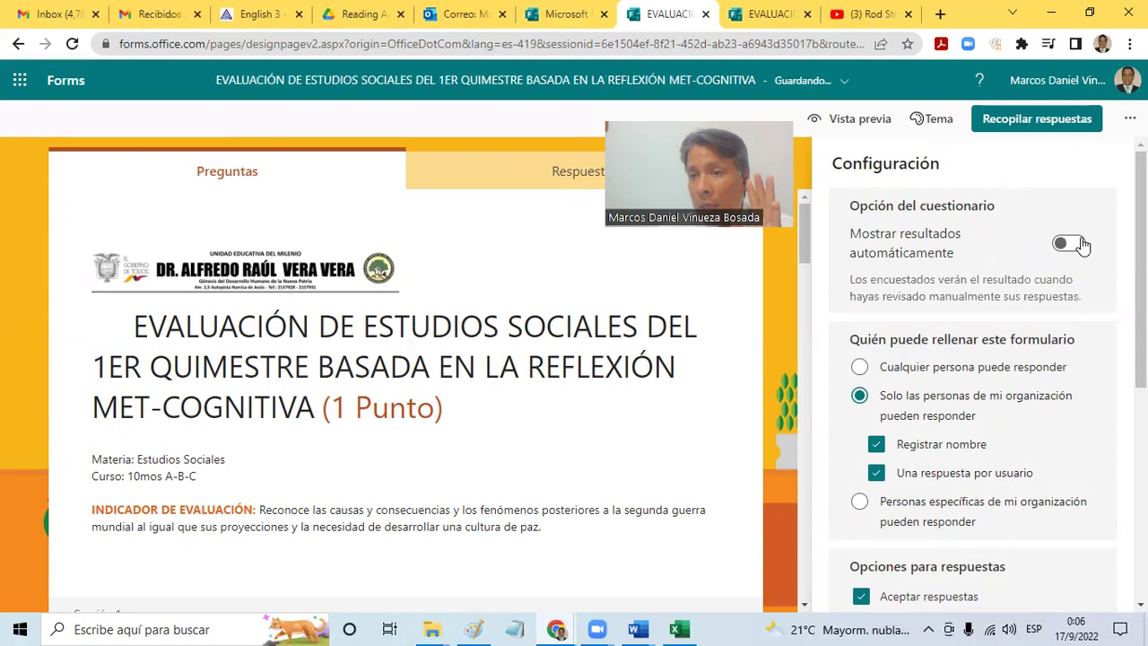
pyautogui.click(1065, 248)
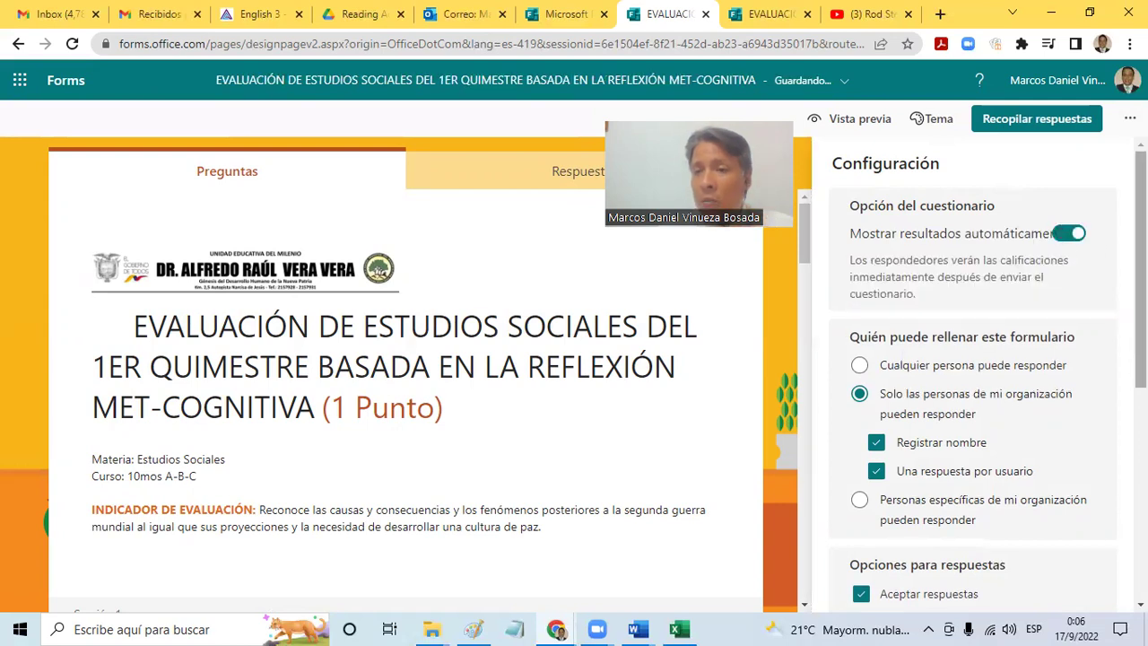
pyautogui.scroll(-2, 973, 377)
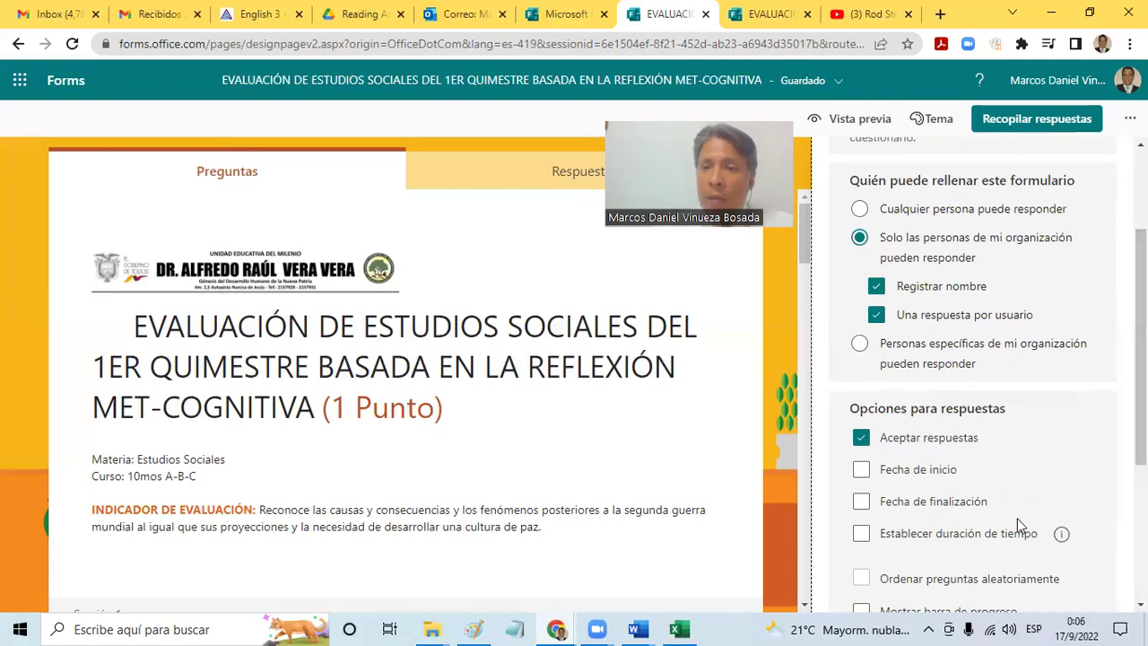
pyautogui.click(859, 348)
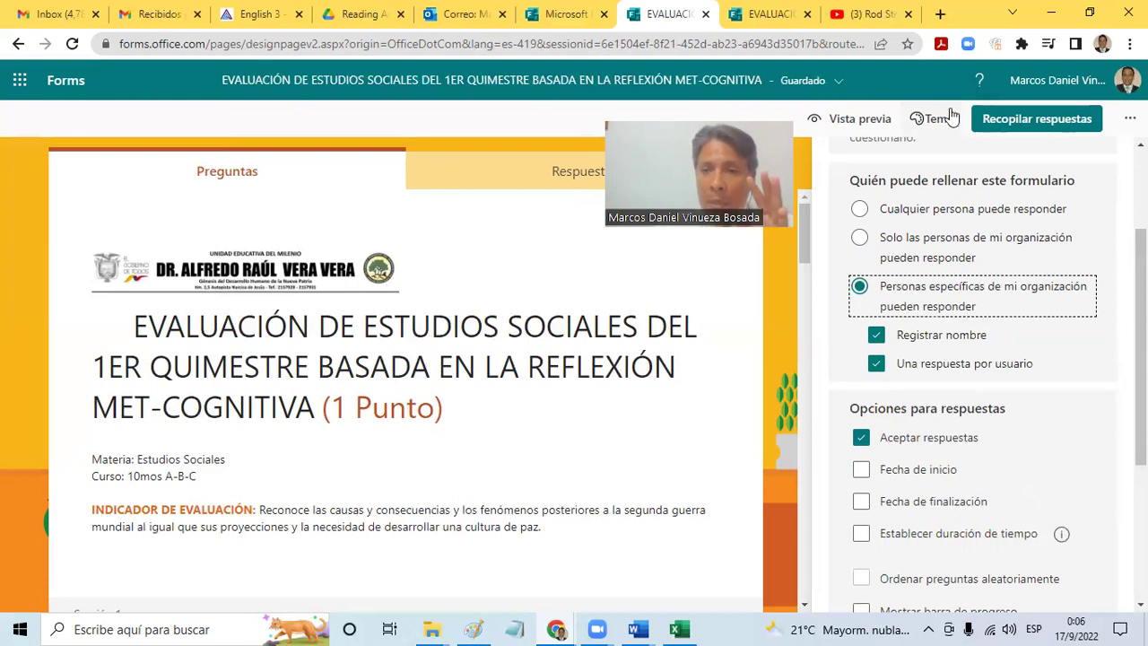
pyautogui.click(859, 211)
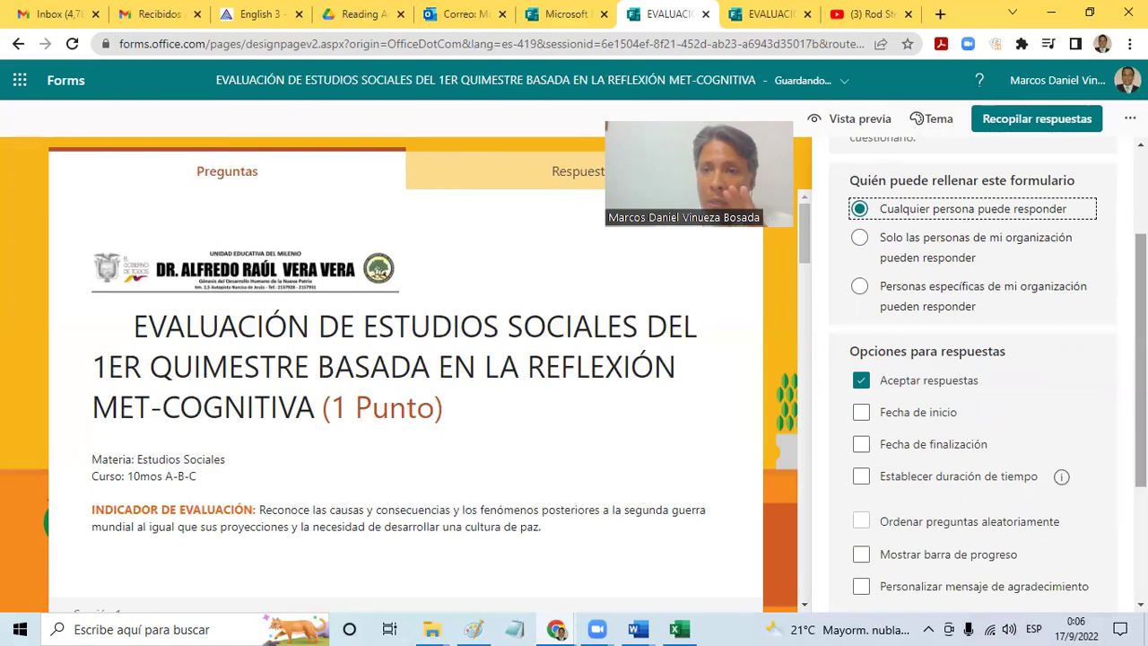
pyautogui.scroll(-1, 972, 376)
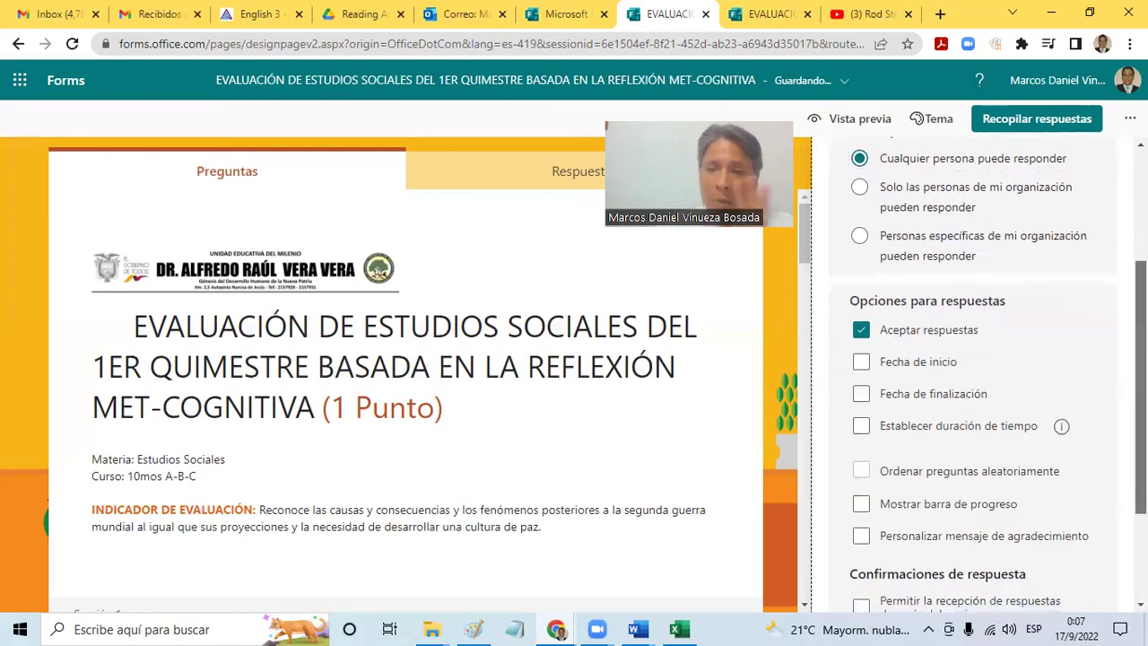
pyautogui.scroll(-1, 972, 377)
pyautogui.scroll(-1, 972, 376)
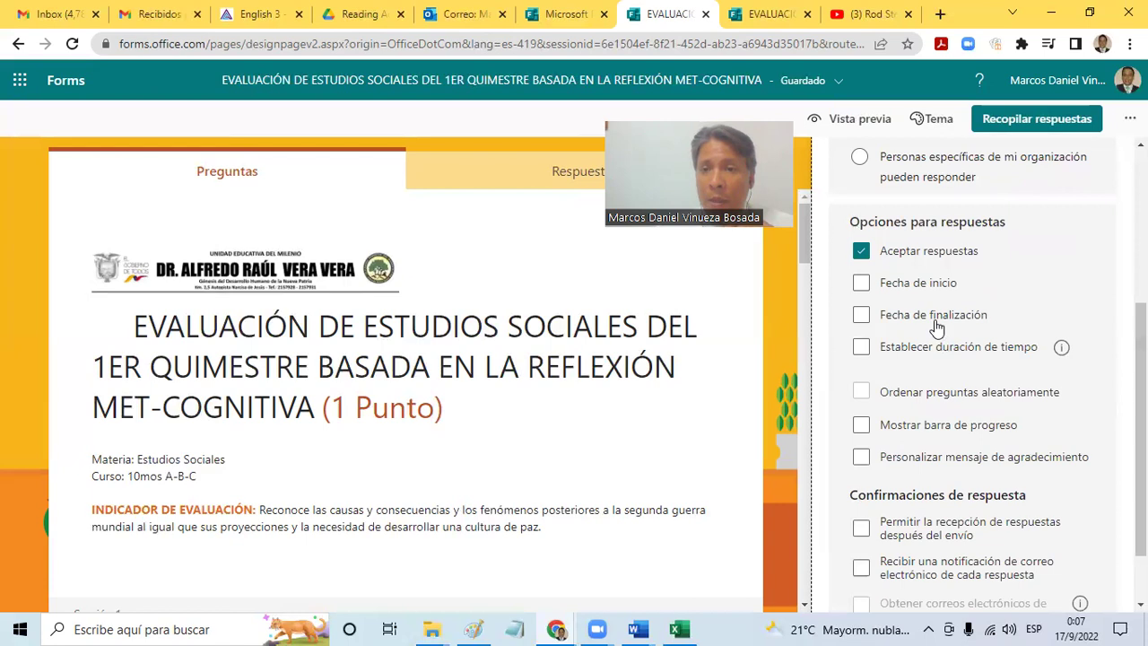
# - Accept quiz responses on 17/9/2022 from 00:45 until 01:30
pyautogui.click(860, 285)
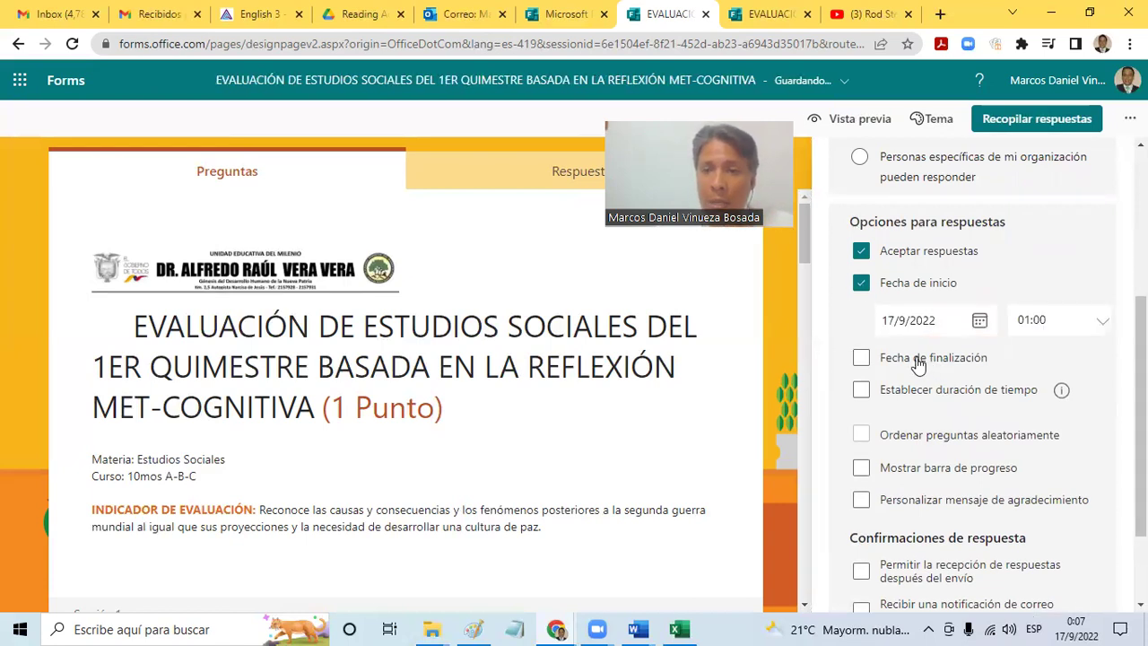
pyautogui.click(1101, 330)
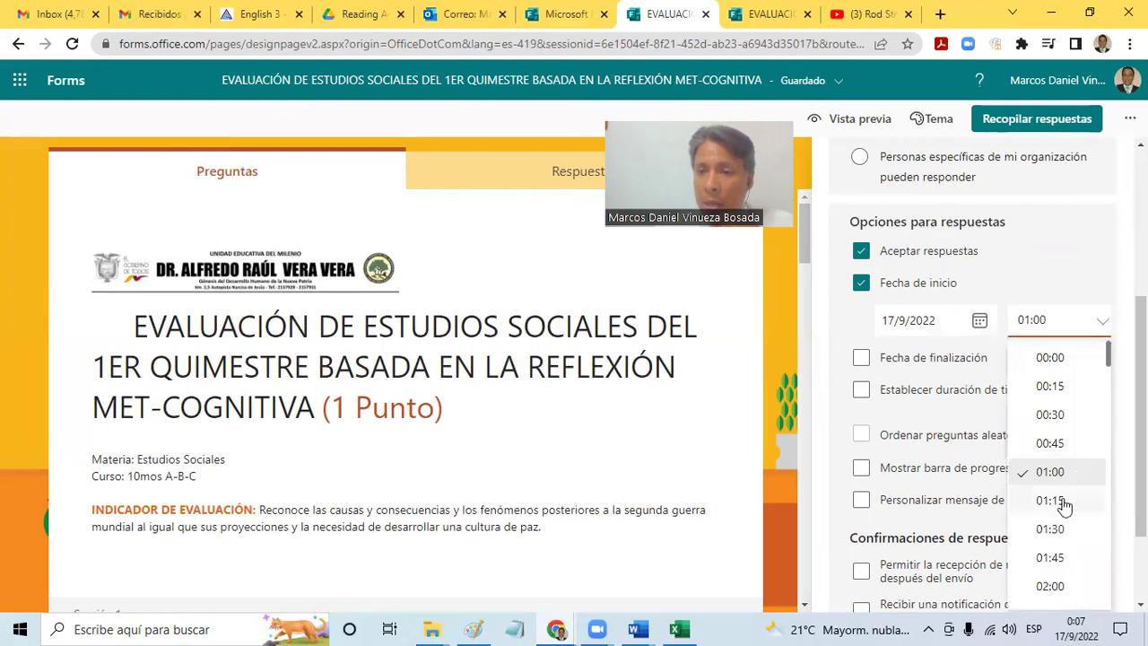
pyautogui.click(1051, 444)
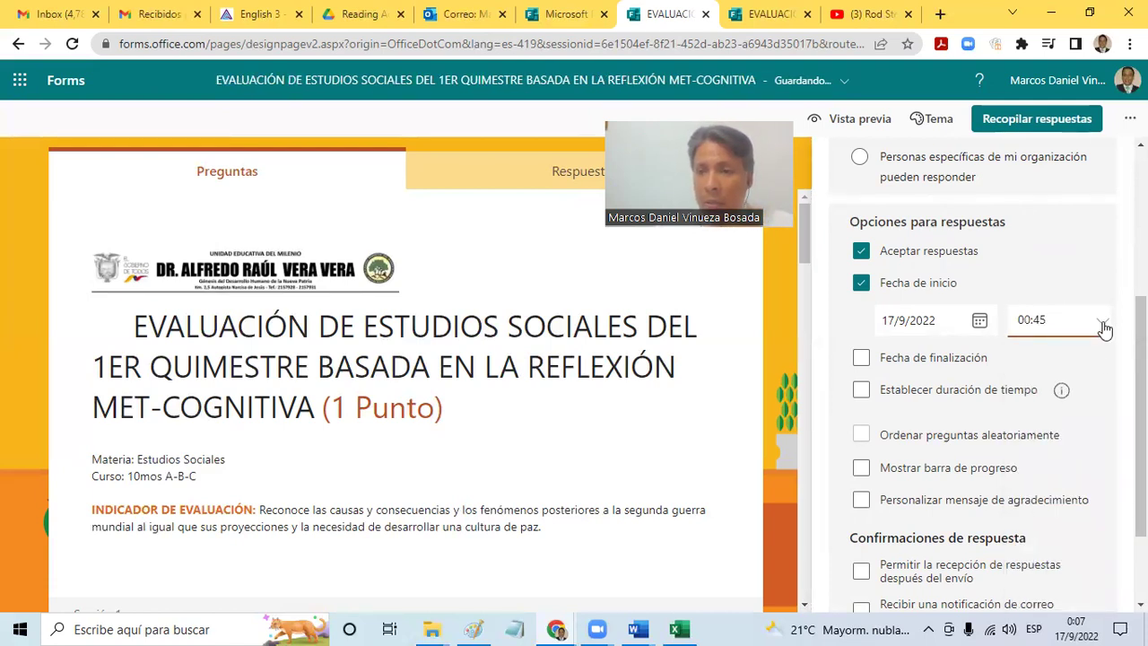
pyautogui.click(915, 370)
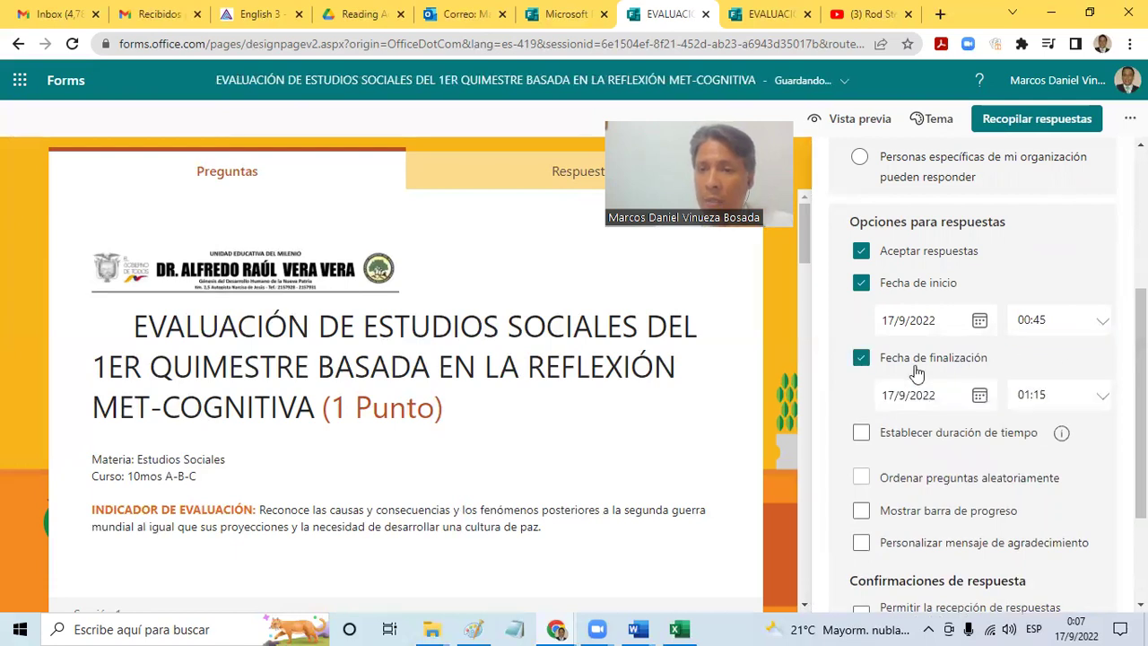
pyautogui.click(1101, 404)
pyautogui.click(1060, 299)
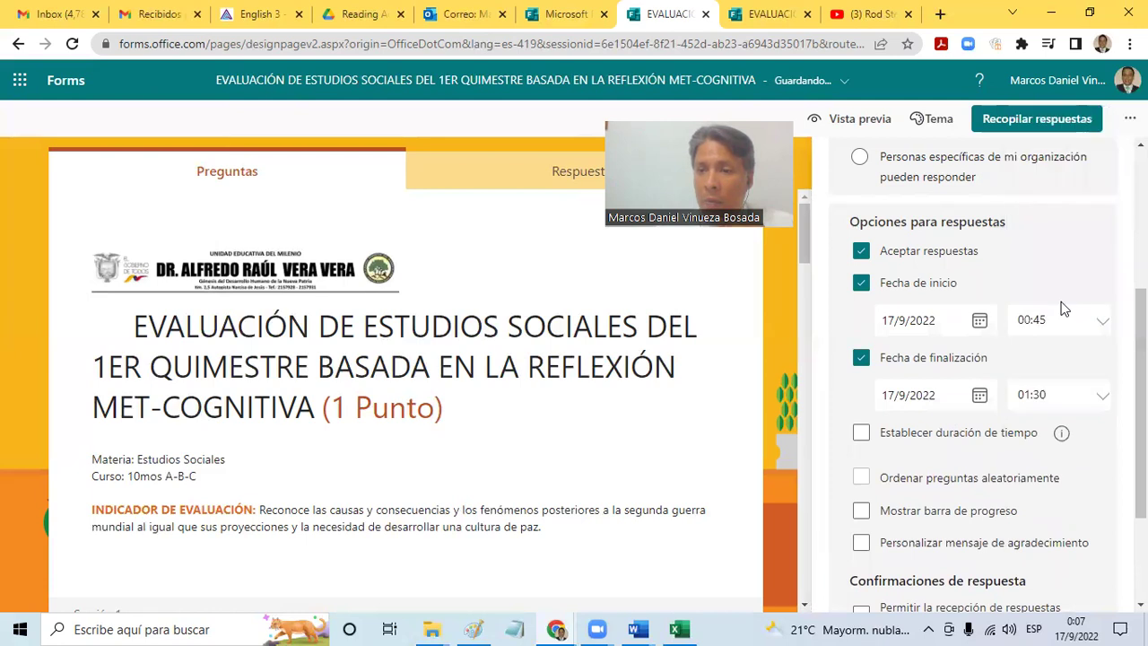
pyautogui.moveTo(1140, 402); pyautogui.dragTo(1140, 454)
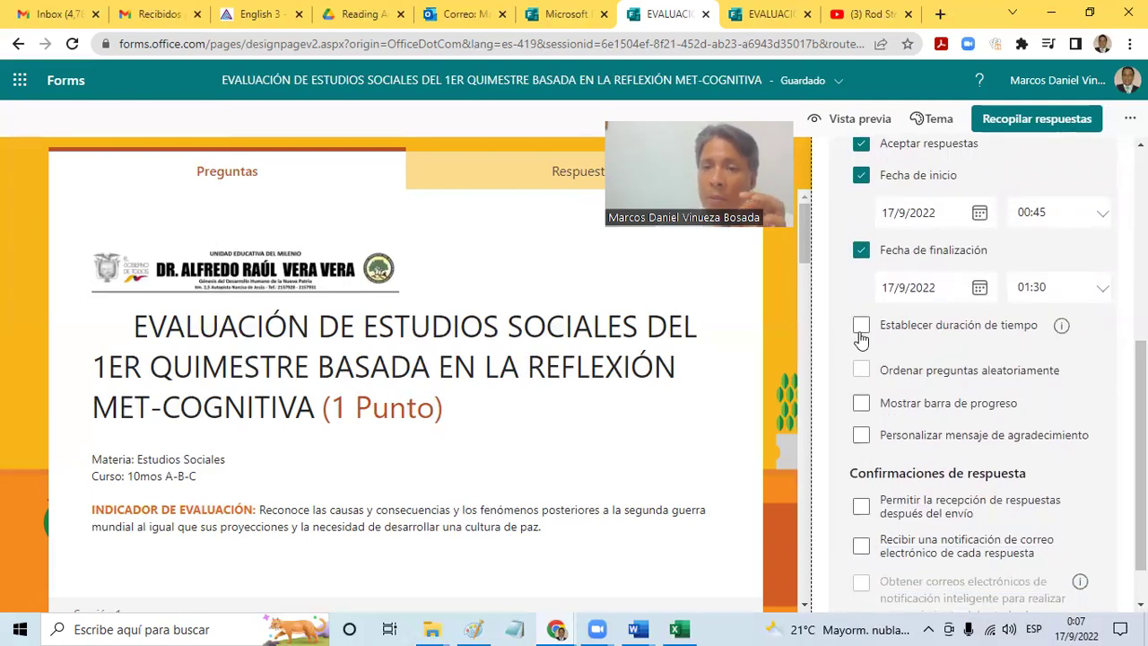
# - Set the quiz duration to 60 minutes and show a progress bar
pyautogui.click(859, 328)
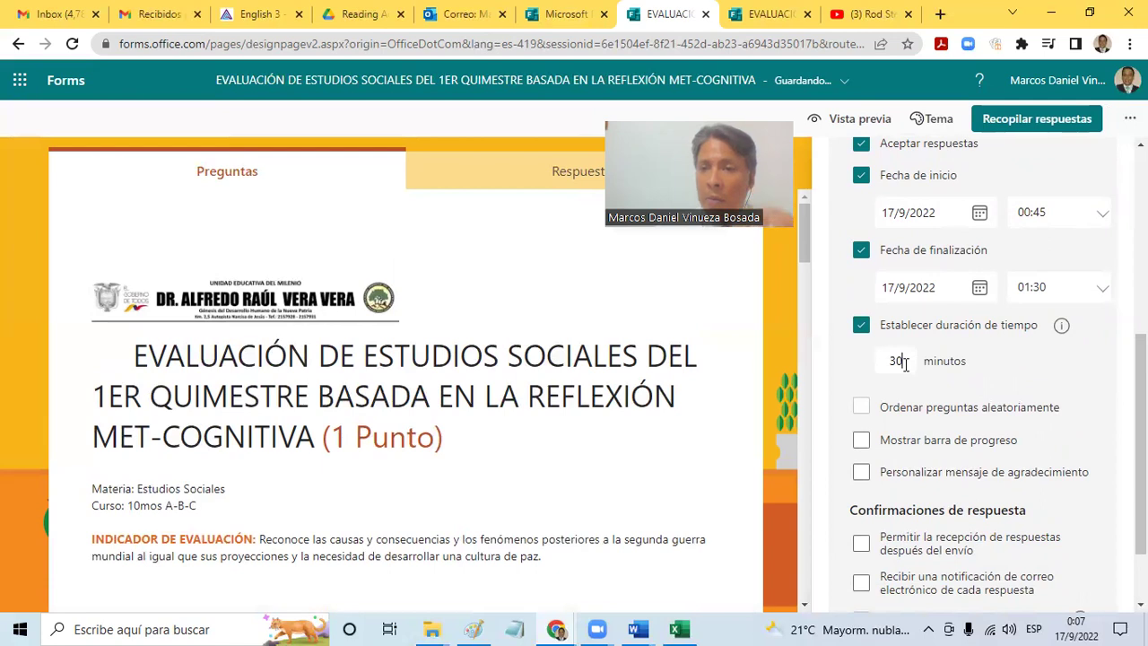
pyautogui.press('BackSpace')
pyautogui.press('BackSpace')
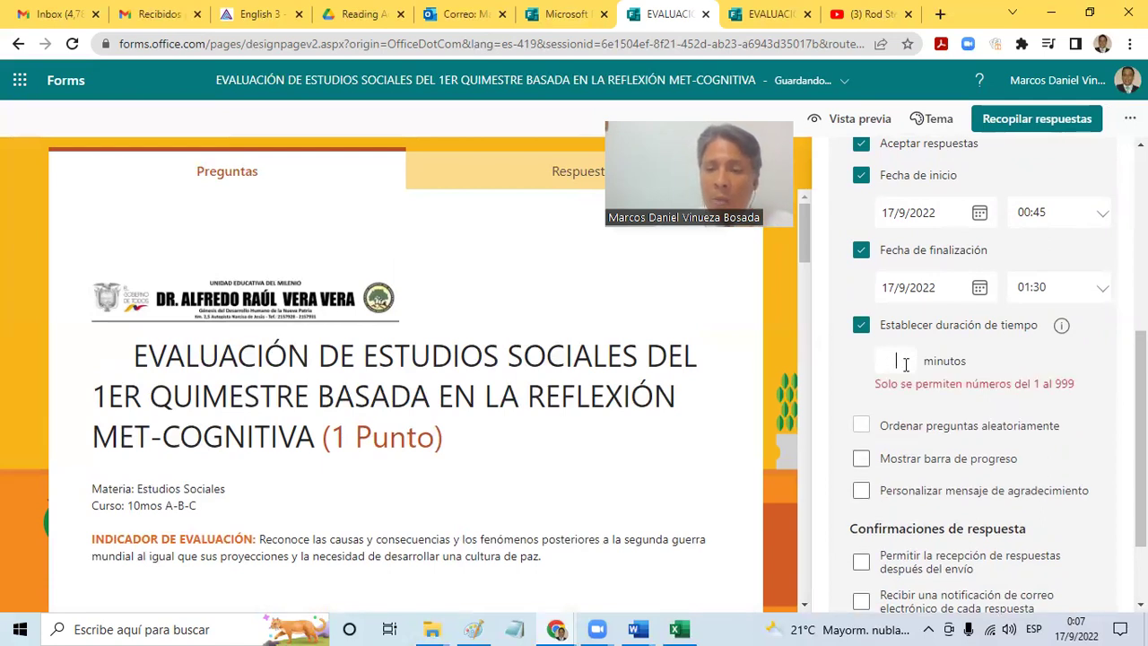
pyautogui.write('60')
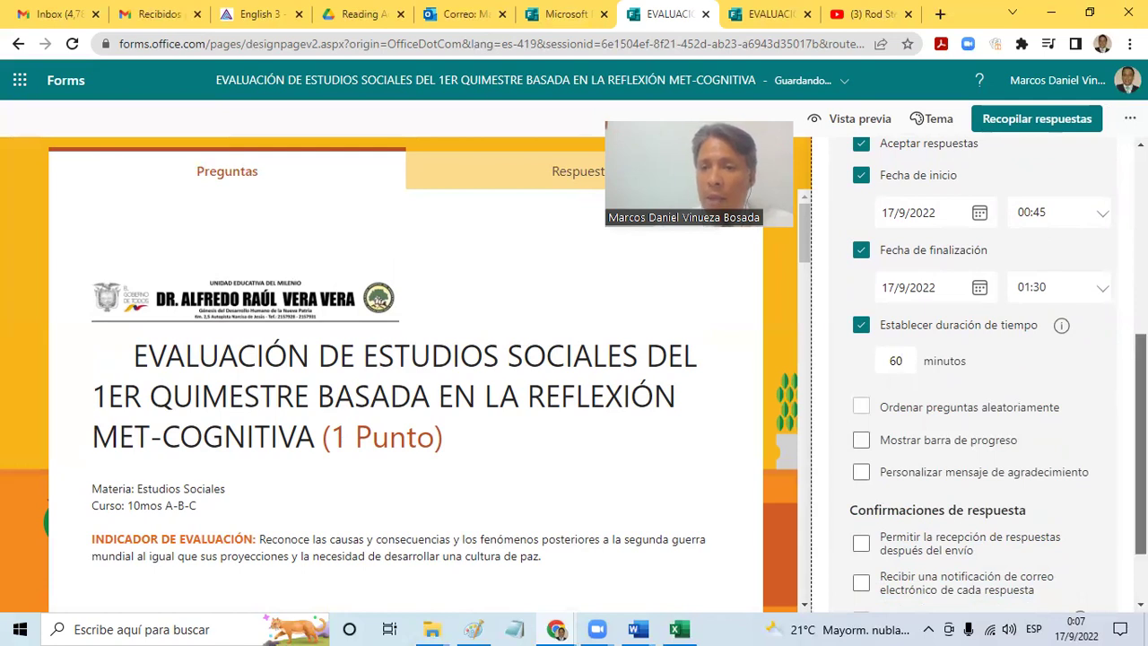
pyautogui.scroll(-1, 882, 346)
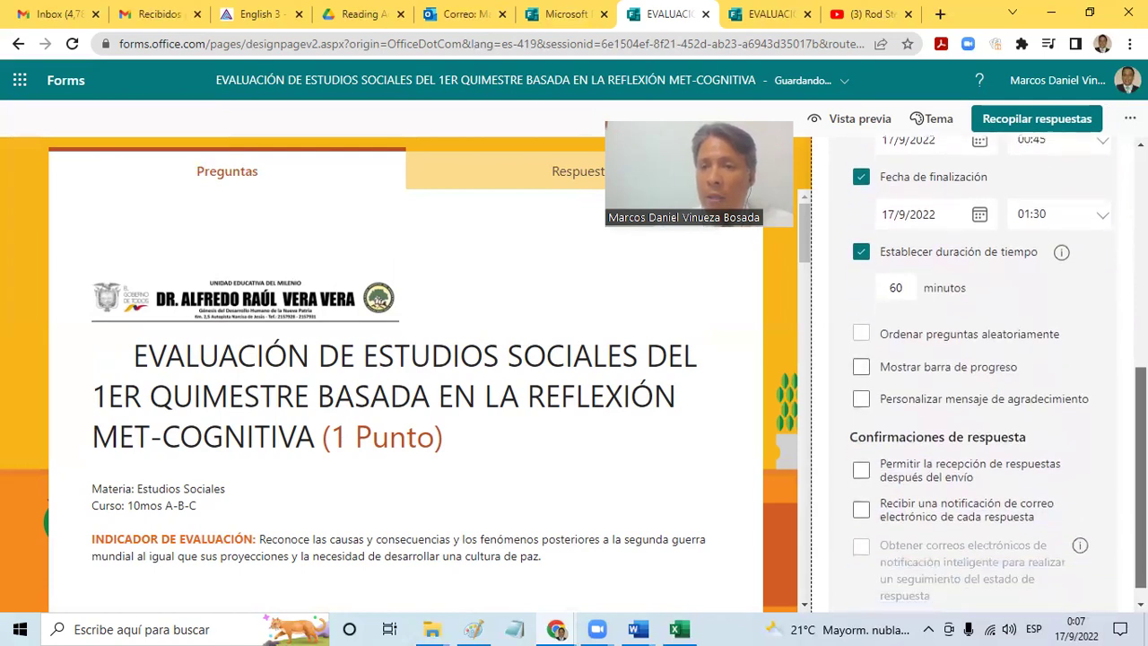
pyautogui.click(861, 371)
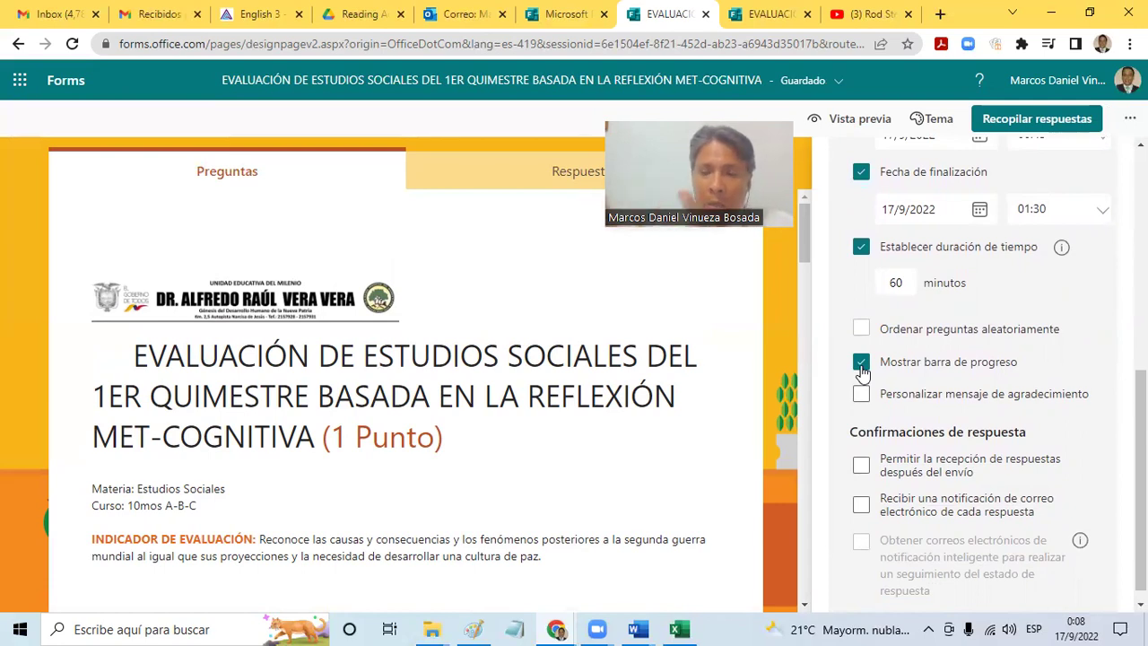
# - Replace the default thank-you text with 'Felicitaciones, has culminado tu evaluación del 1er Quimestre, 2022'
pyautogui.click(861, 364)
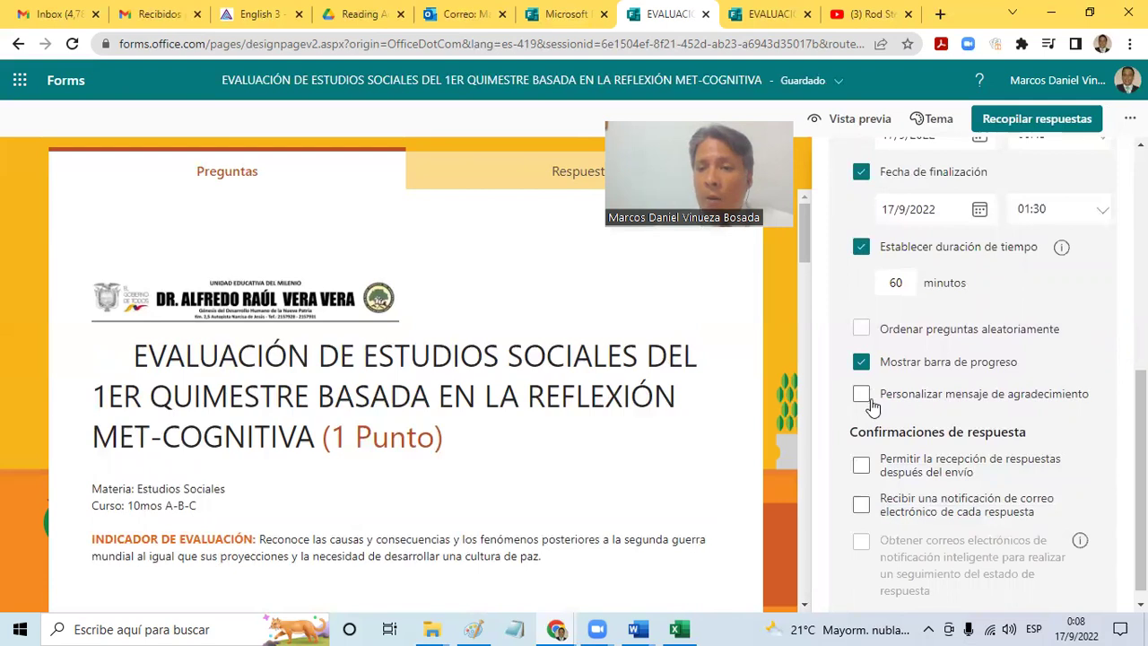
pyautogui.click(861, 398)
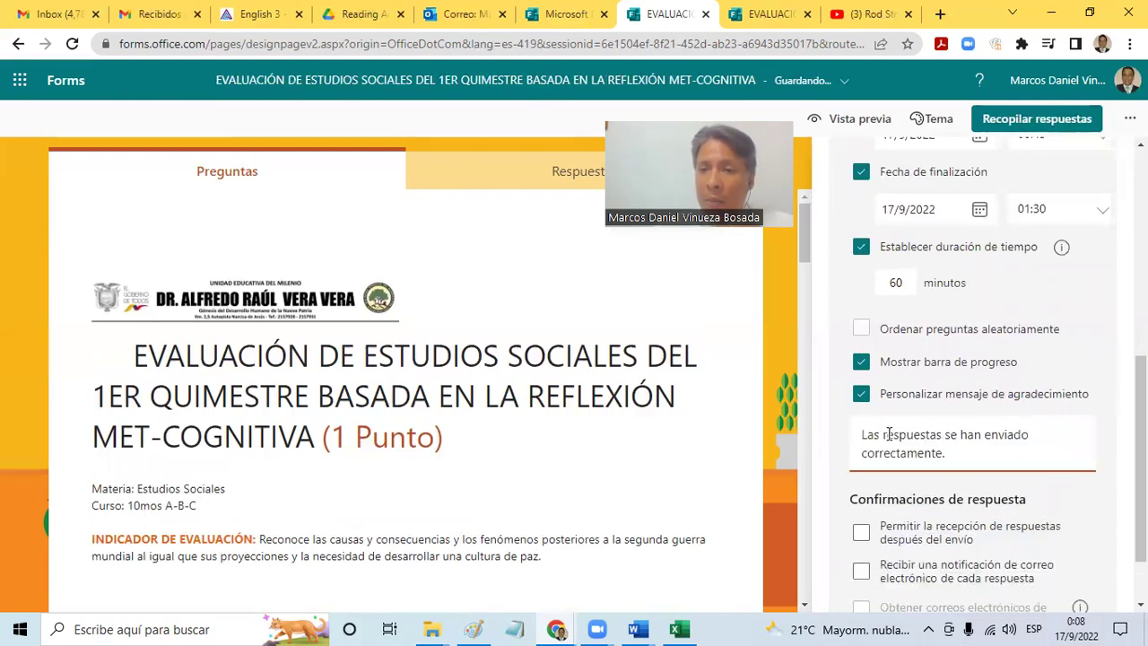
pyautogui.moveTo(861, 437); pyautogui.dragTo(966, 449)
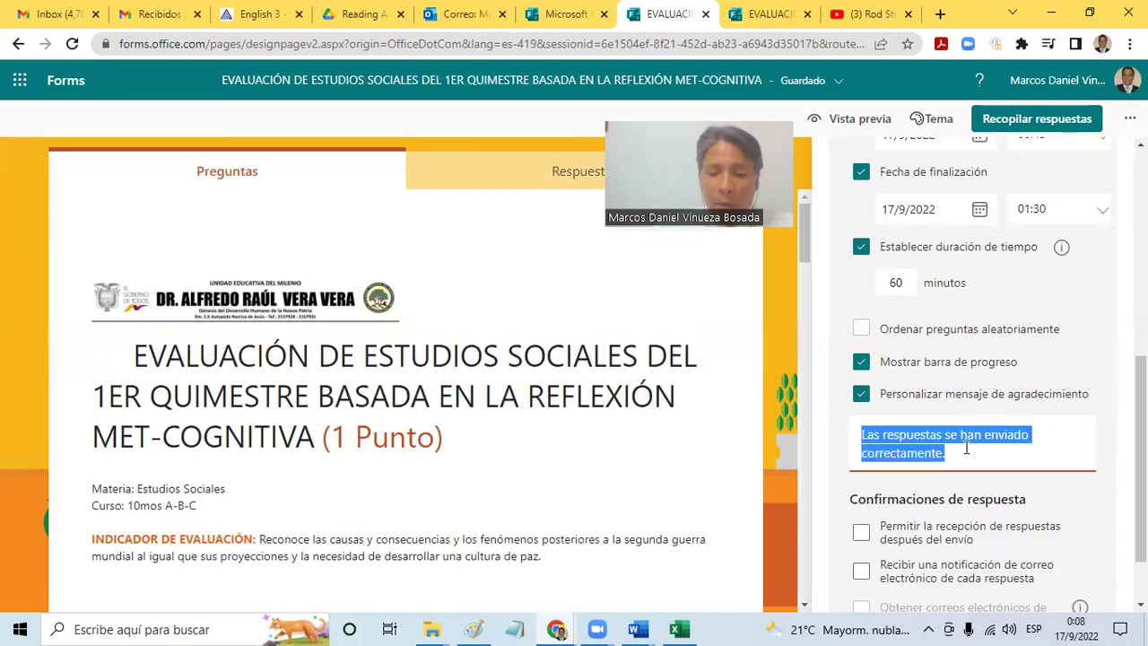
pyautogui.write('Feleici')
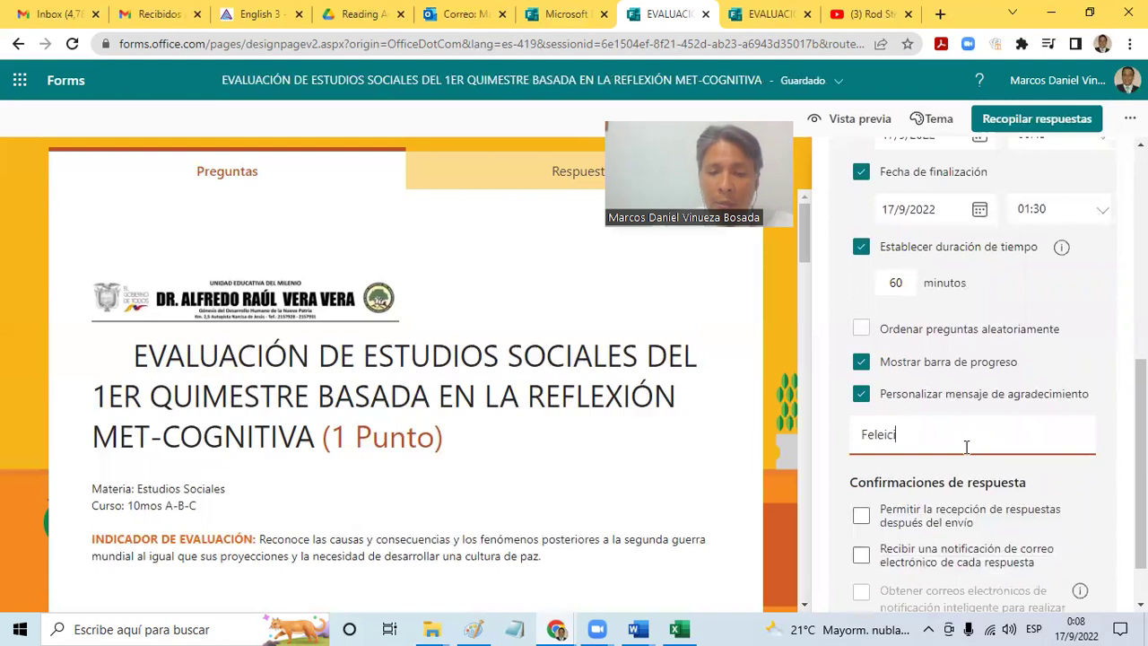
pyautogui.press('BackSpace')
pyautogui.press('BackSpace')
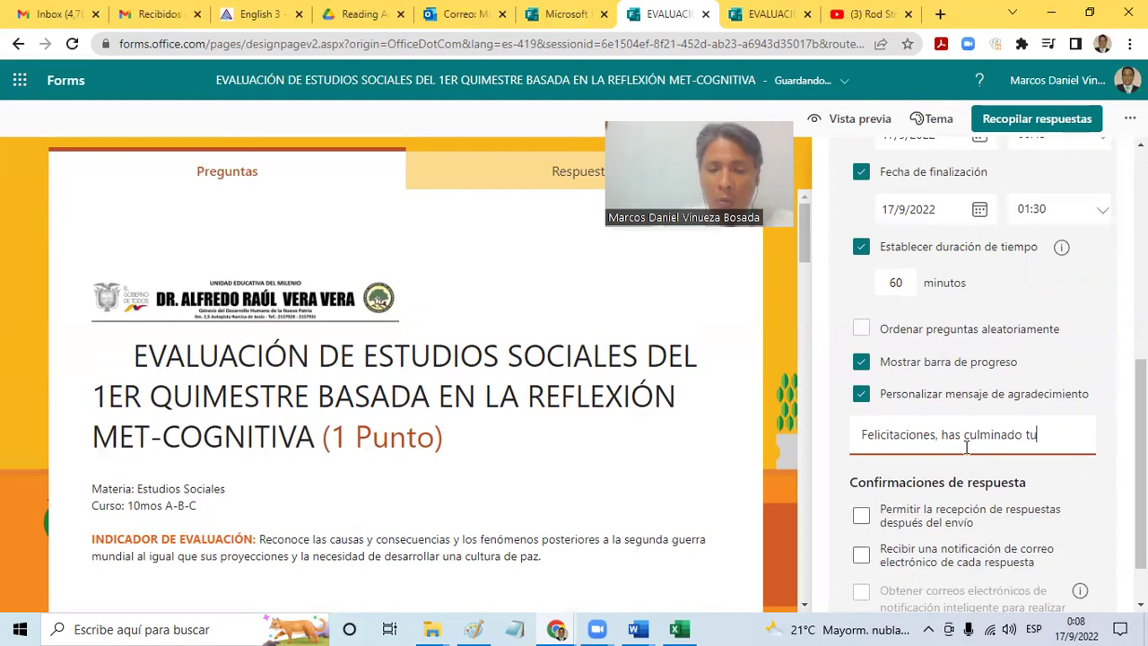
pyautogui.write('uacio')
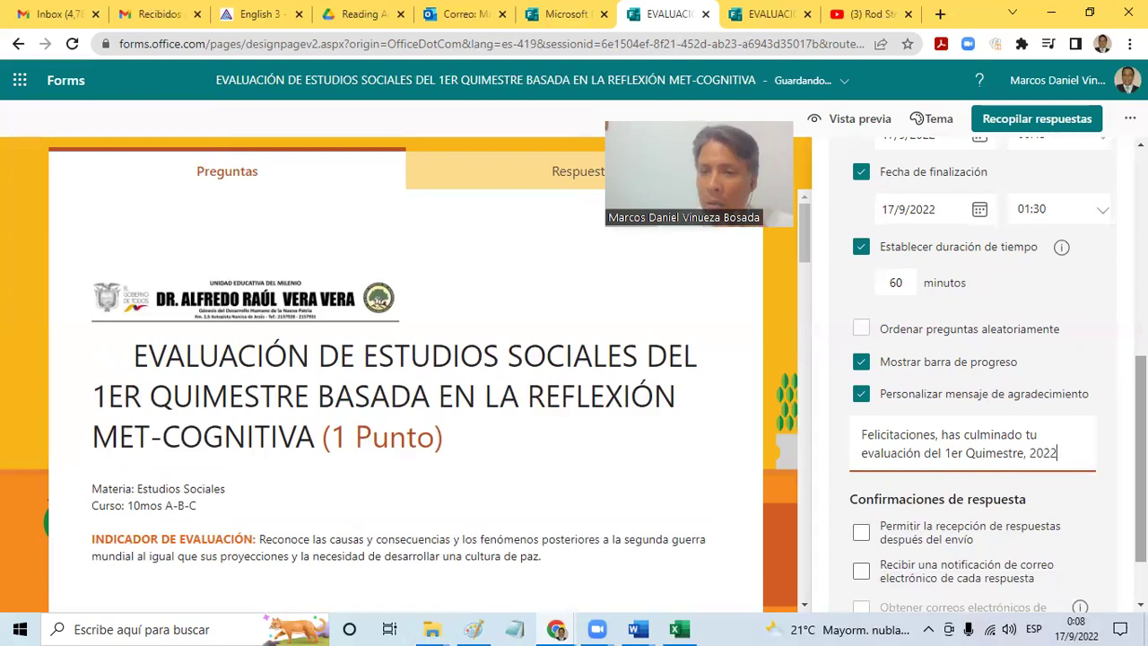
pyautogui.scroll(-1, 997, 372)
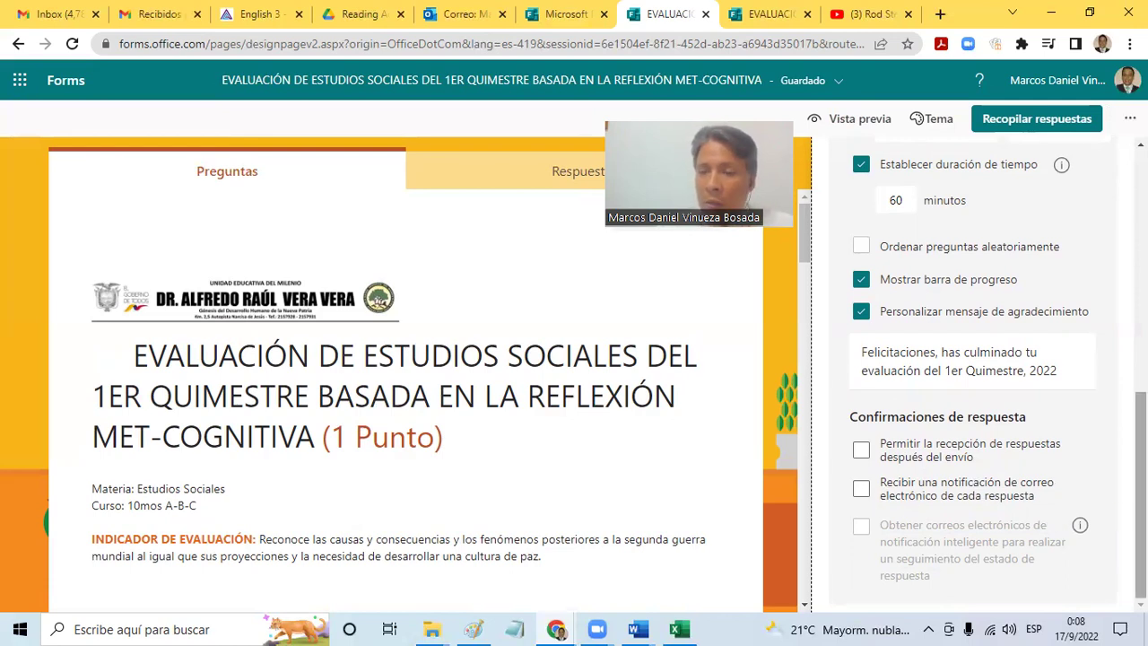
pyautogui.scroll(4, 986, 368)
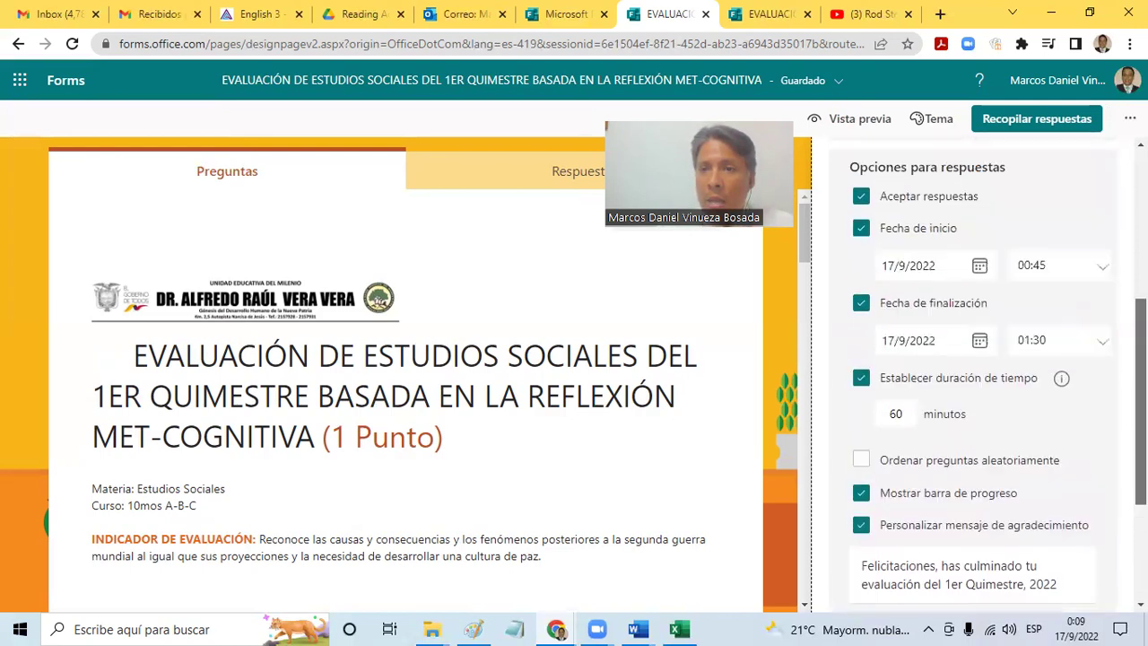
pyautogui.scroll(3, 973, 377)
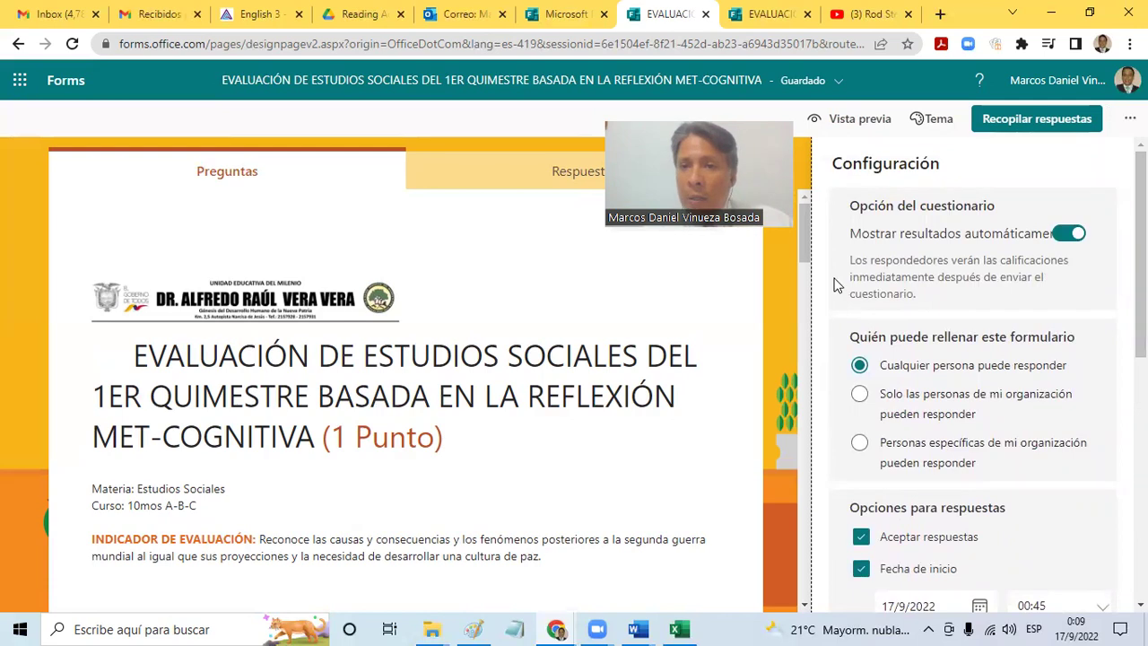
# - Close Configuración, reopen and close it once more, then scroll to question 1
pyautogui.click(783, 329)
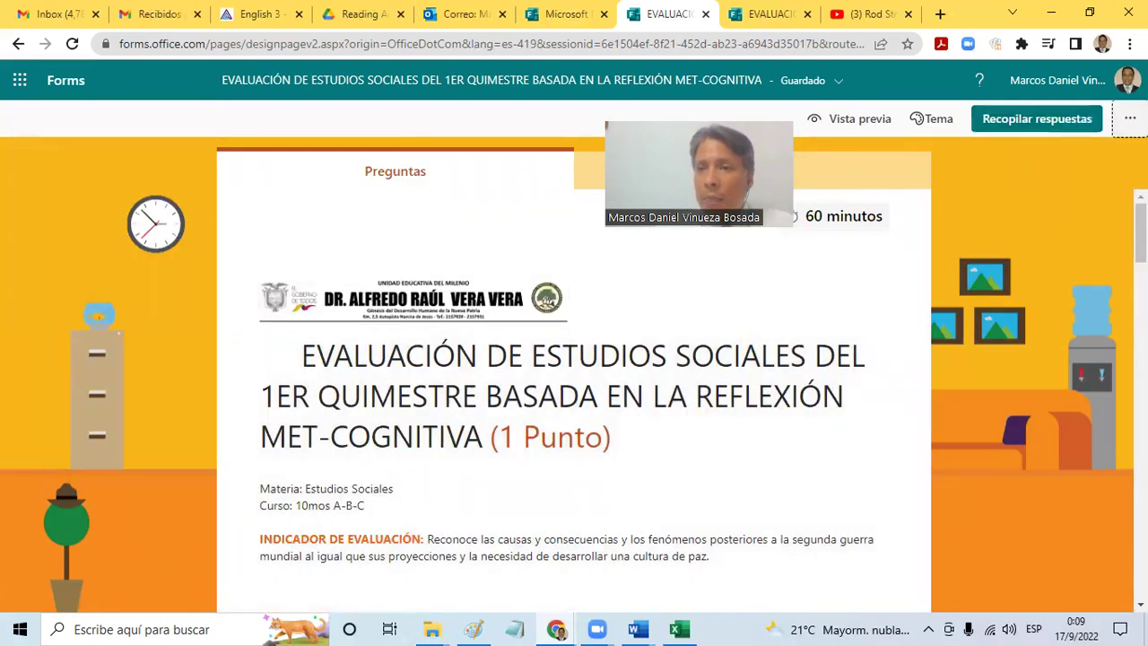
pyautogui.click(1130, 118)
pyautogui.click(1057, 195)
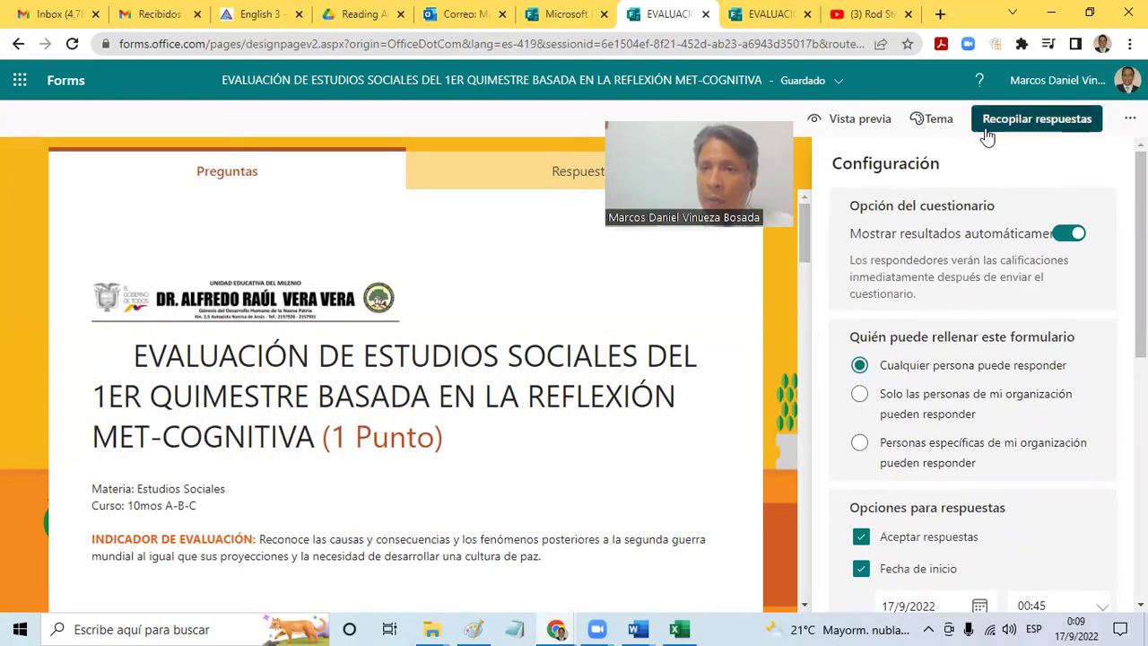
pyautogui.click(775, 313)
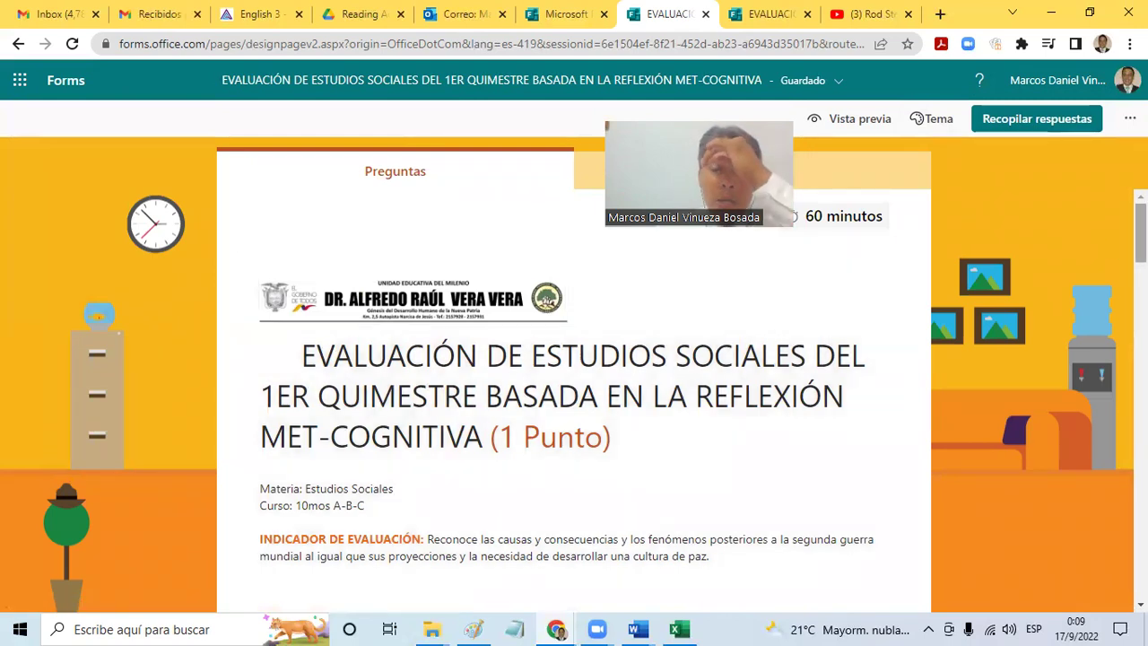
pyautogui.scroll(-3, 574, 385)
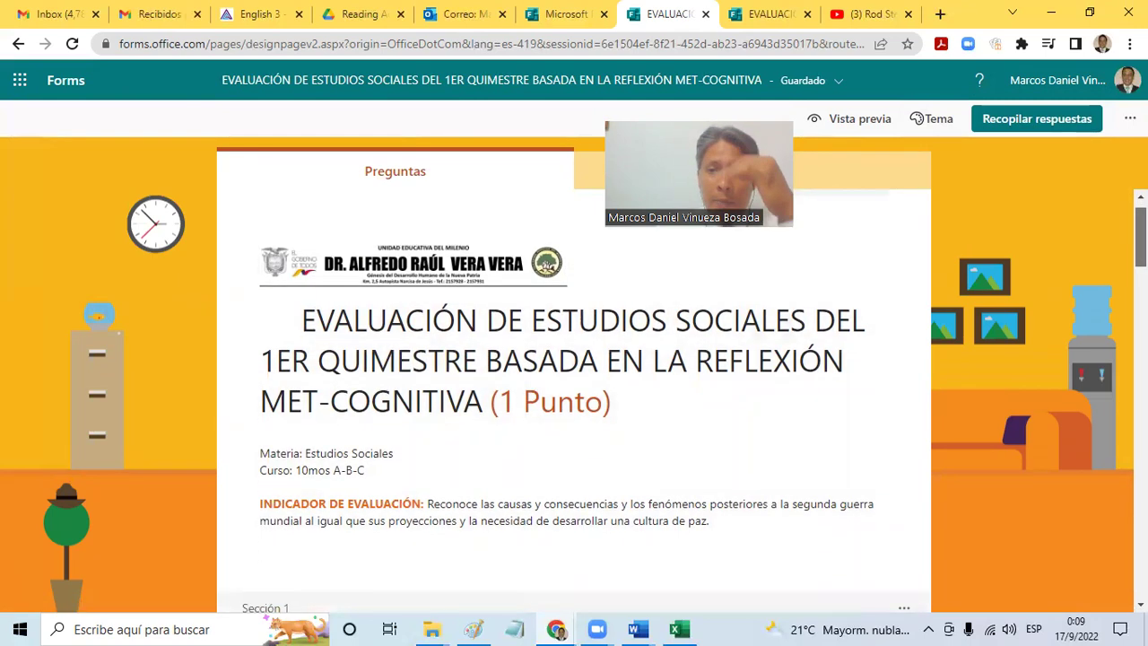
pyautogui.scroll(-2, 574, 386)
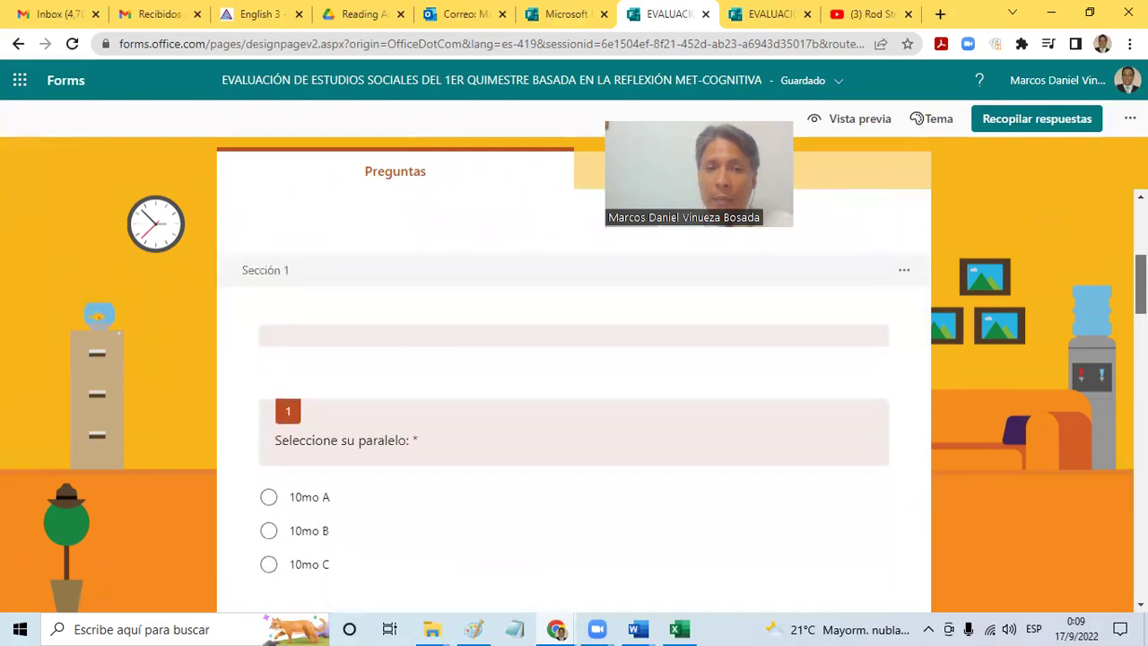
pyautogui.scroll(1, 573, 385)
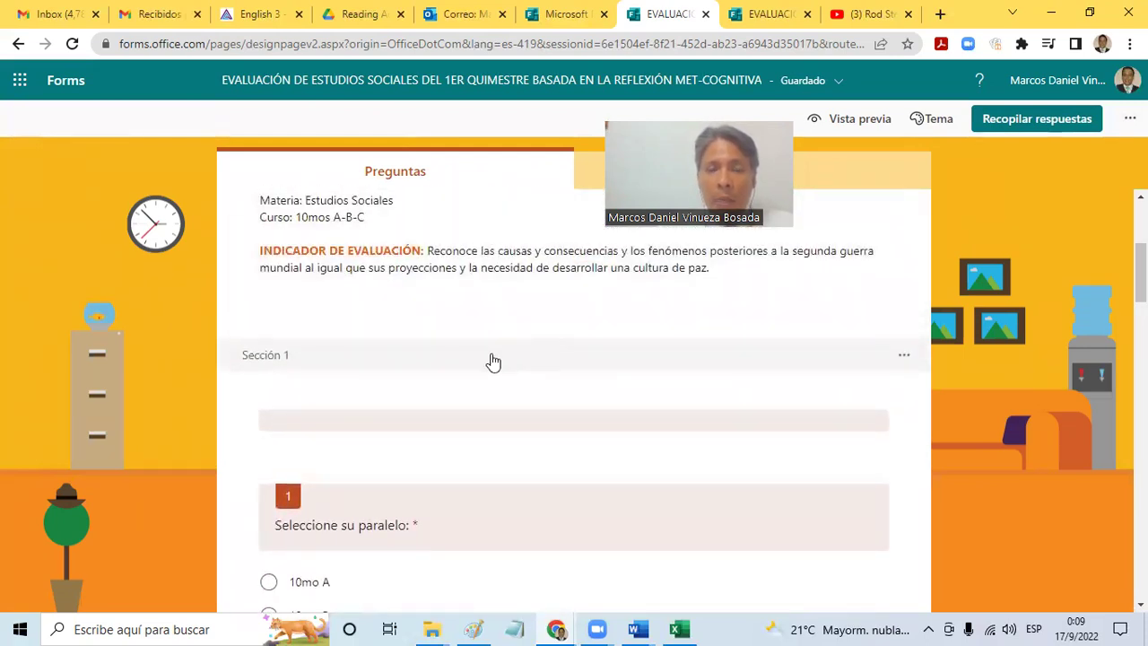
pyautogui.moveTo(1141, 272); pyautogui.dragTo(1141, 310)
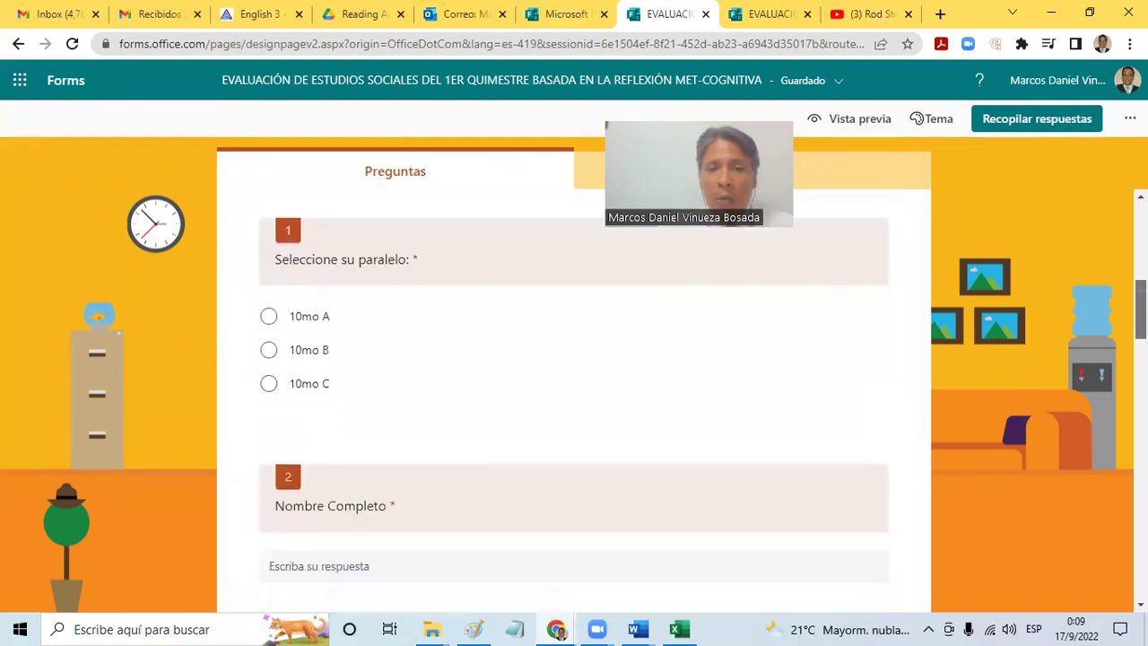
pyautogui.scroll(-1, 573, 394)
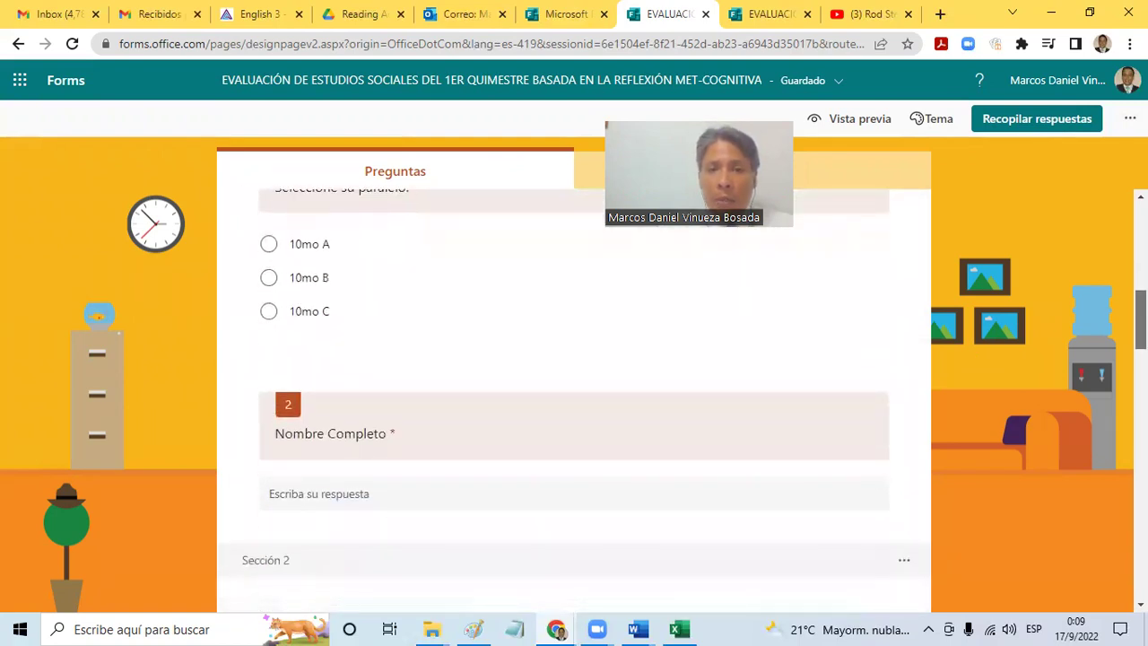
pyautogui.scroll(1, 574, 377)
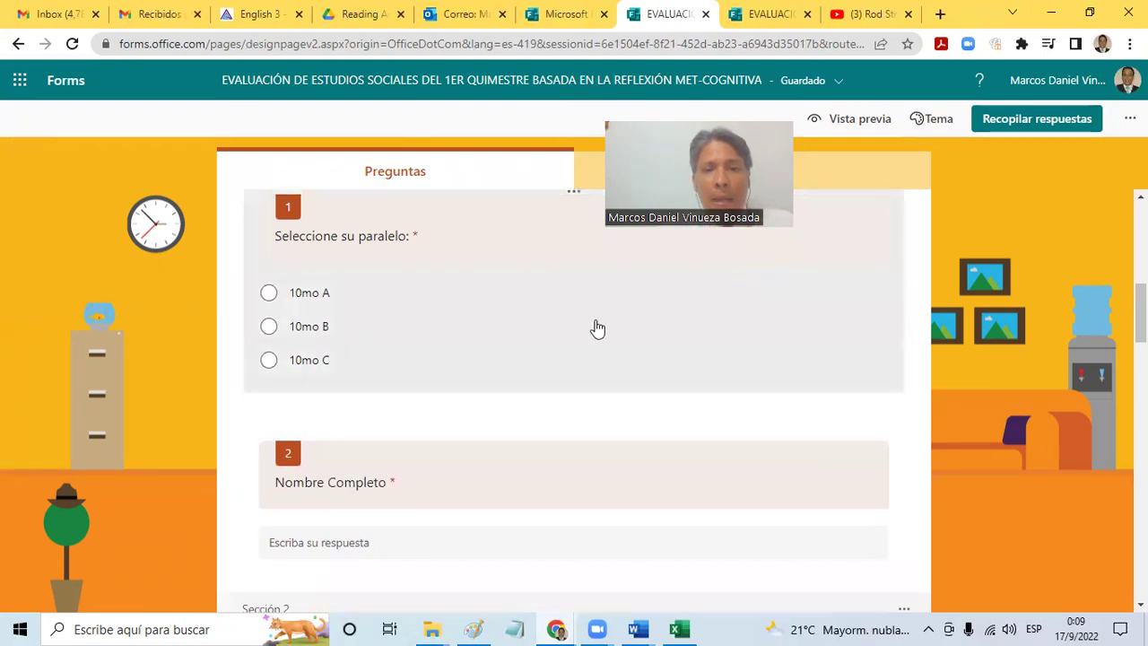
# - Try a dropdown for 'Seleccione su paralelo', then revert to plain choices
pyautogui.click(761, 360)
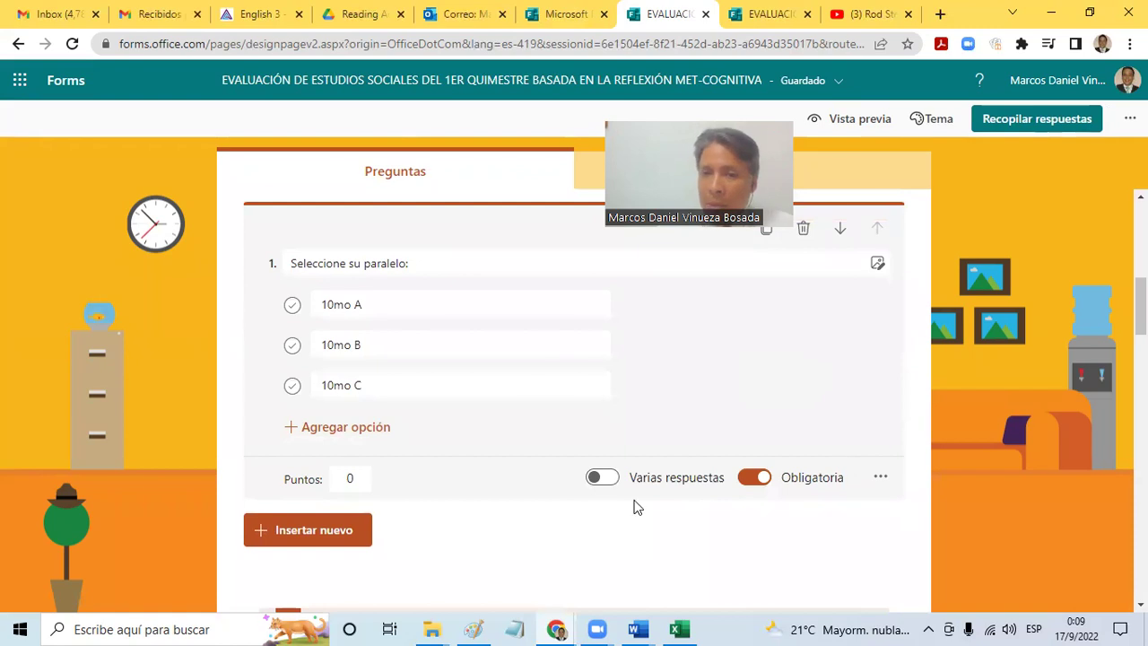
pyautogui.click(879, 481)
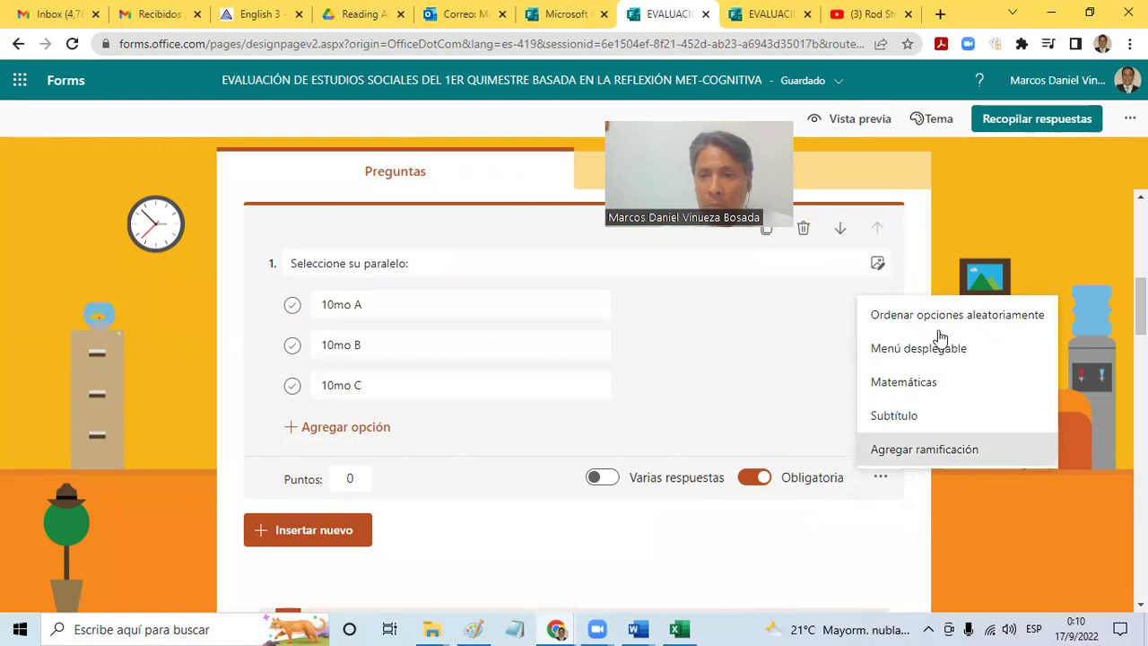
pyautogui.click(958, 359)
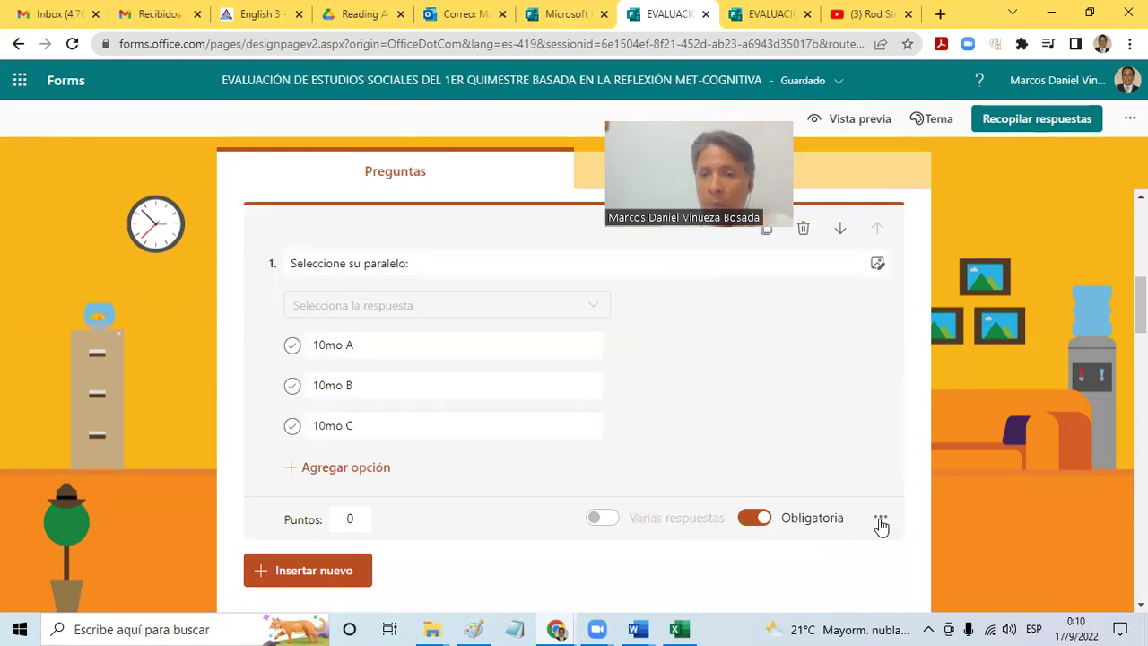
pyautogui.click(880, 518)
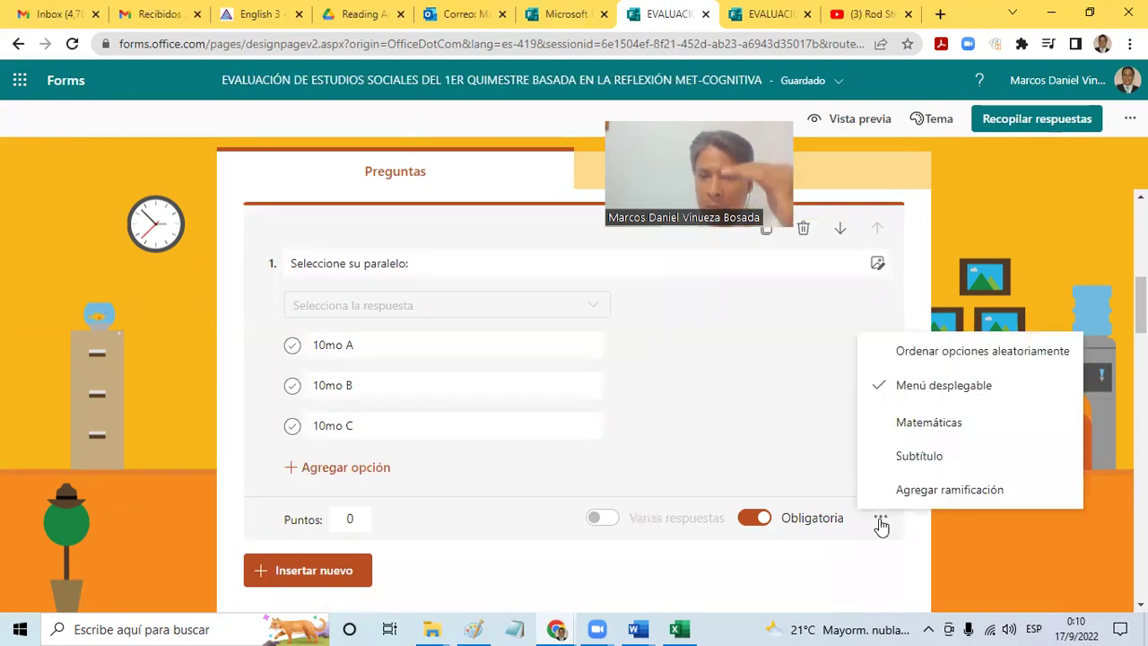
pyautogui.click(893, 384)
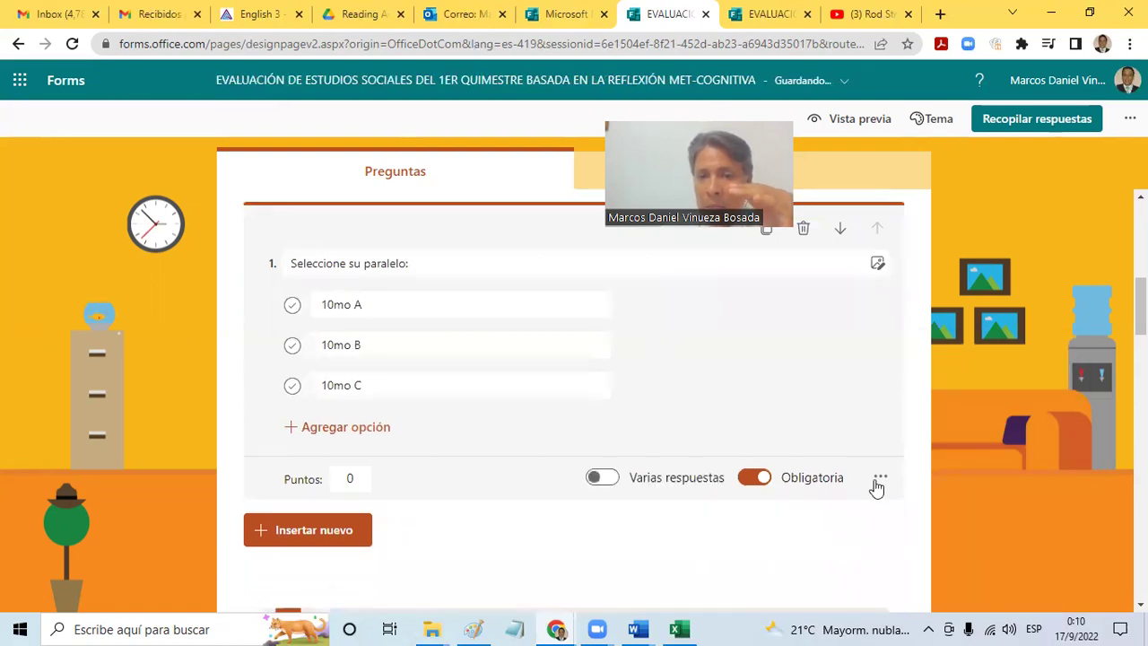
pyautogui.click(878, 480)
# - Toggle math formatting on then off and remove the question's subtitle
pyautogui.click(915, 390)
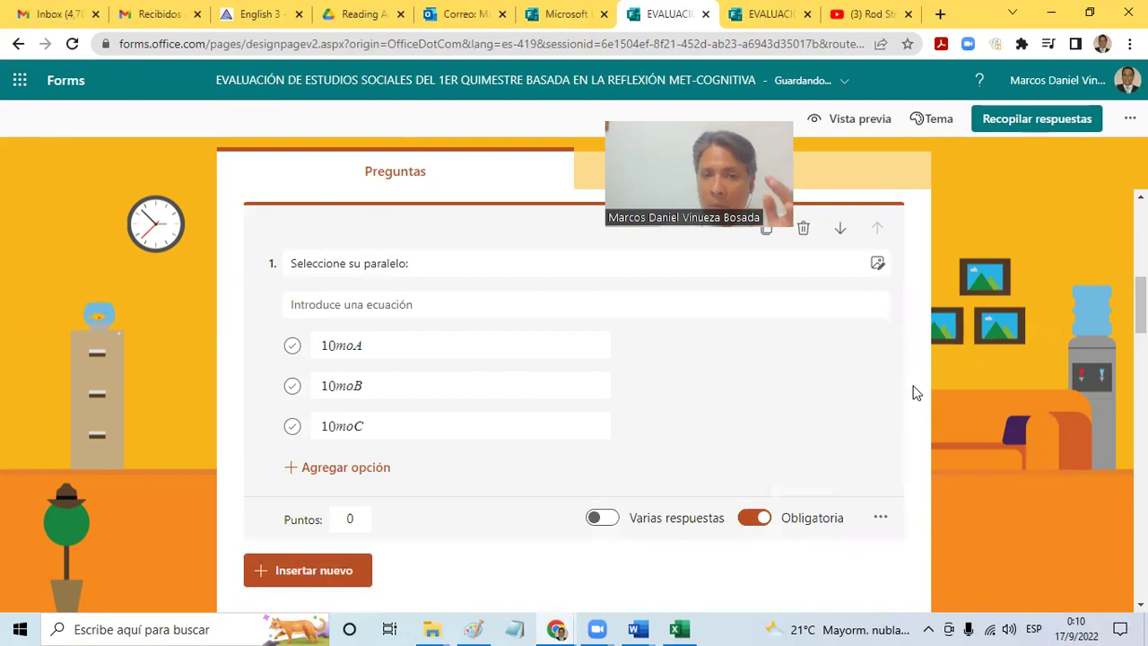
pyautogui.click(881, 518)
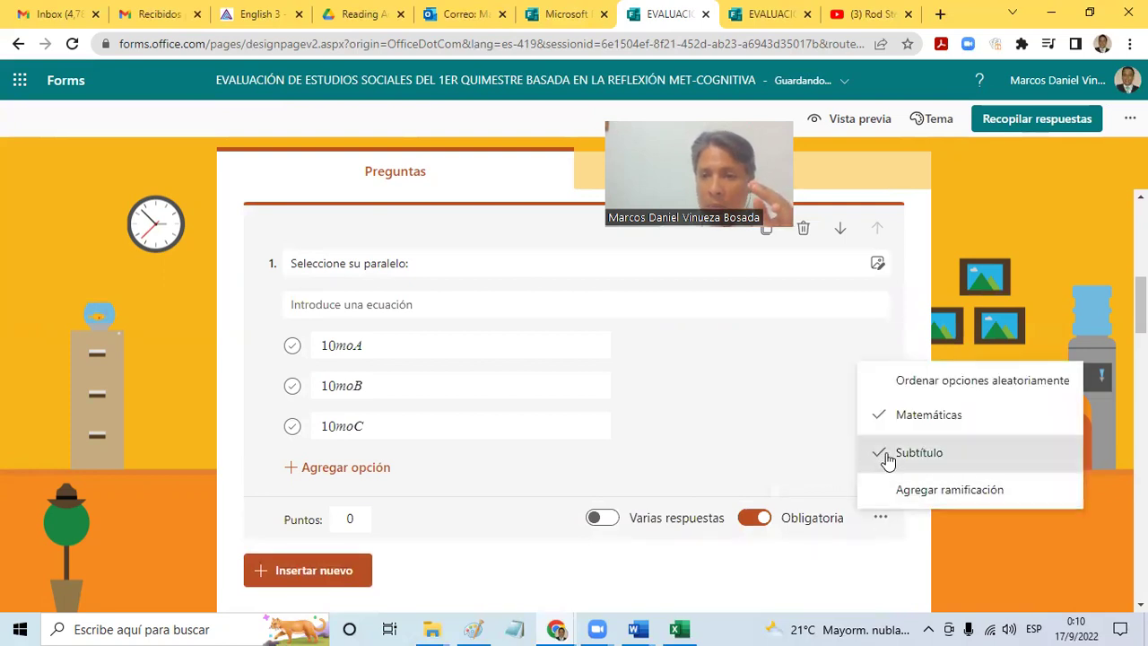
pyautogui.click(866, 449)
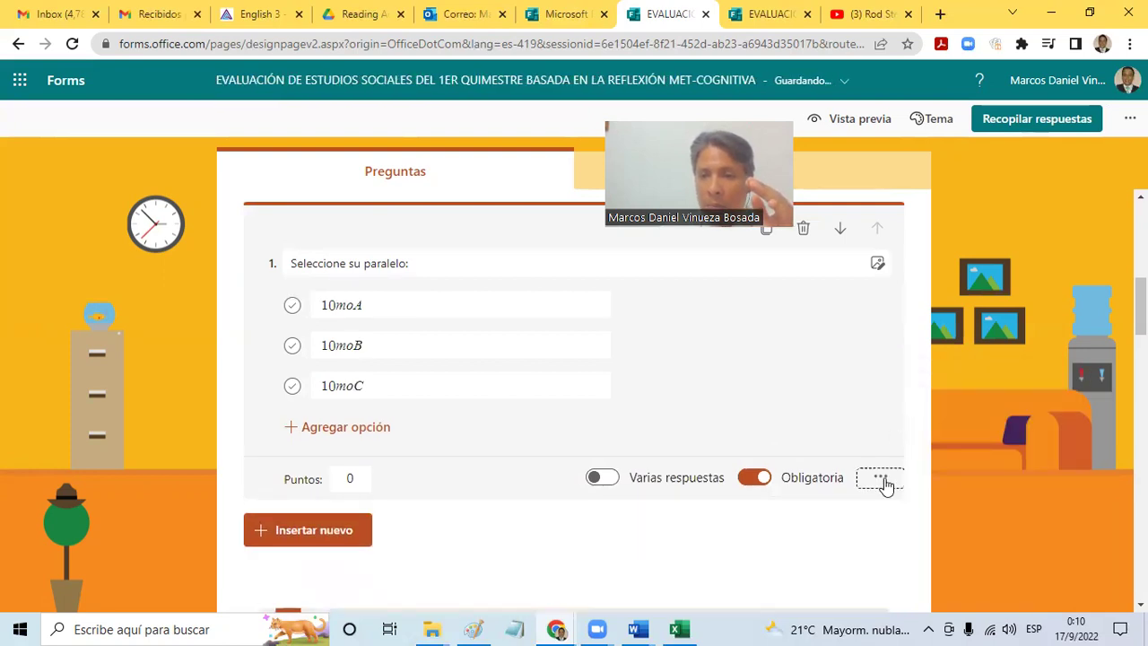
pyautogui.click(885, 484)
pyautogui.click(914, 379)
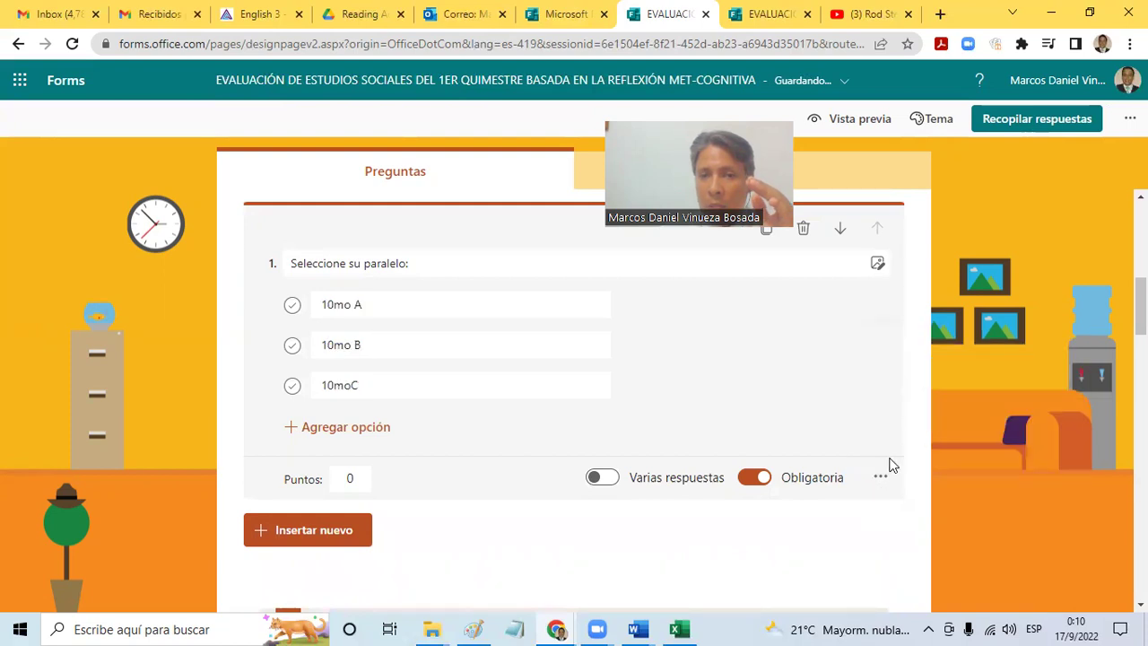
pyautogui.click(879, 478)
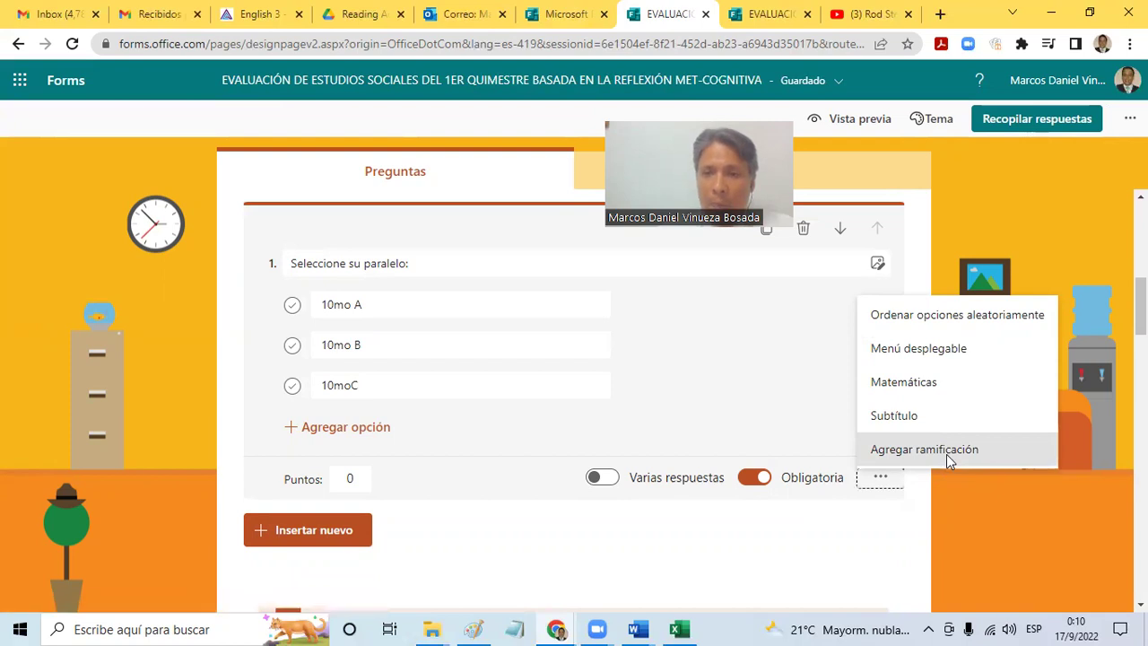
# - Add branching so 10mo A and 10mo B answers go to '2. Nombre Completo'
pyautogui.click(949, 459)
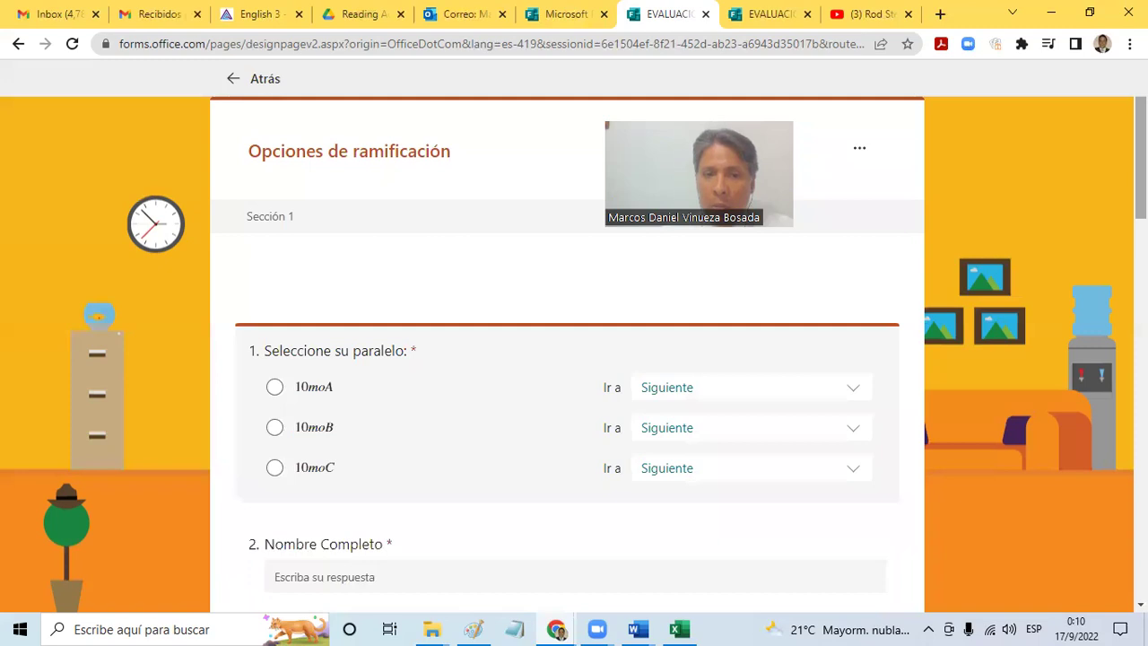
pyautogui.scroll(-1, 567, 353)
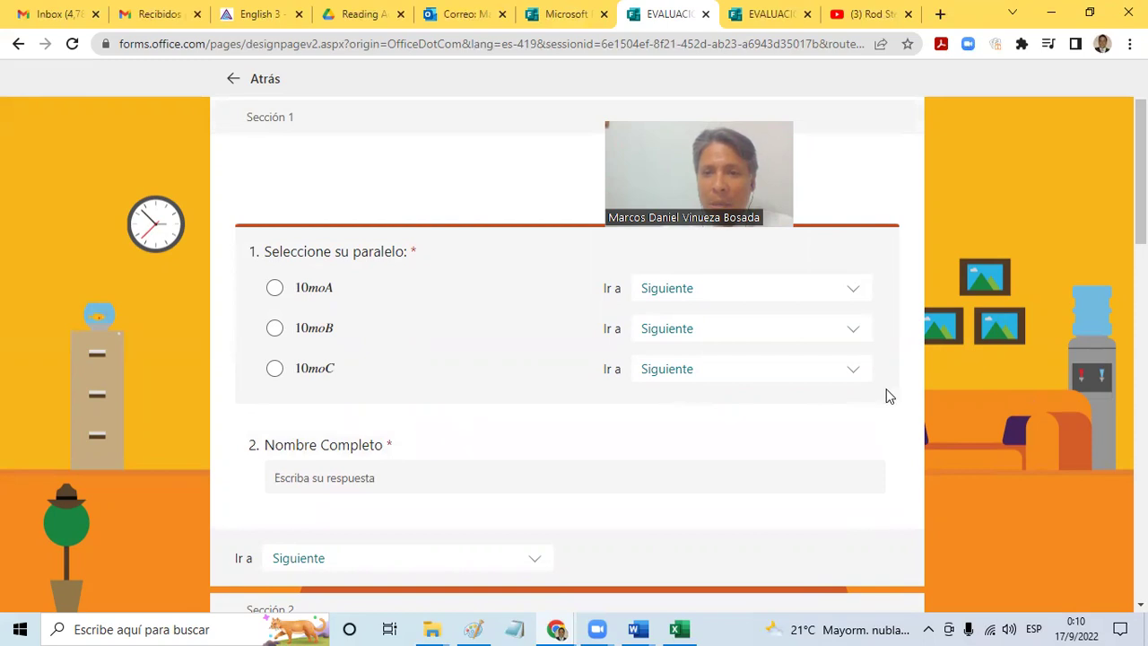
pyautogui.click(856, 293)
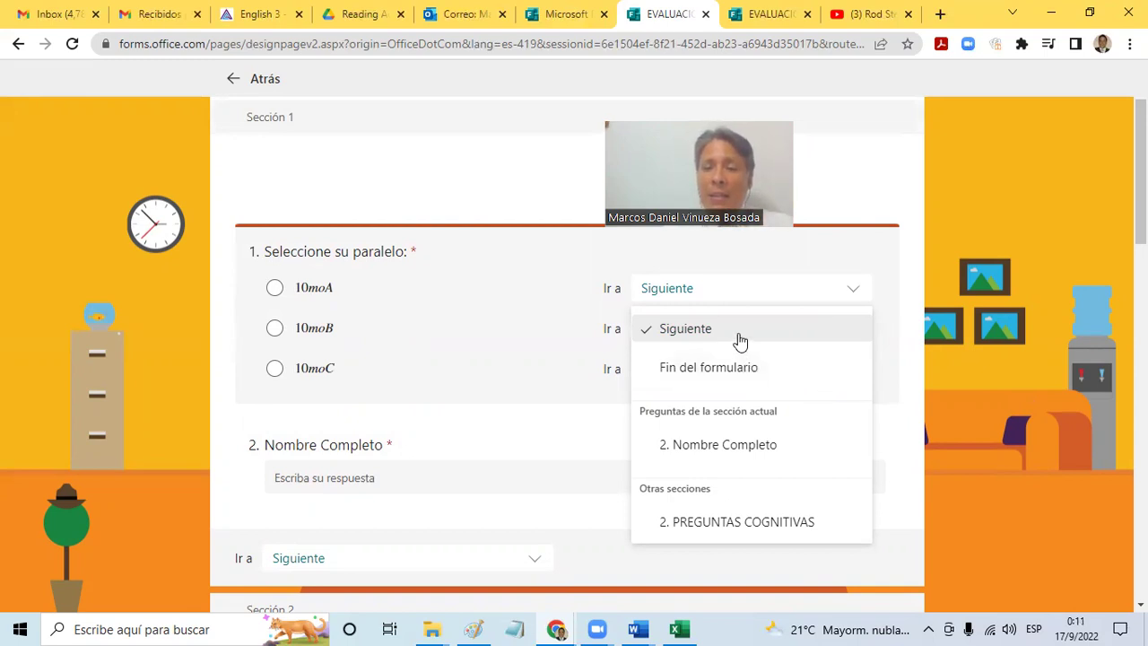
pyautogui.click(739, 448)
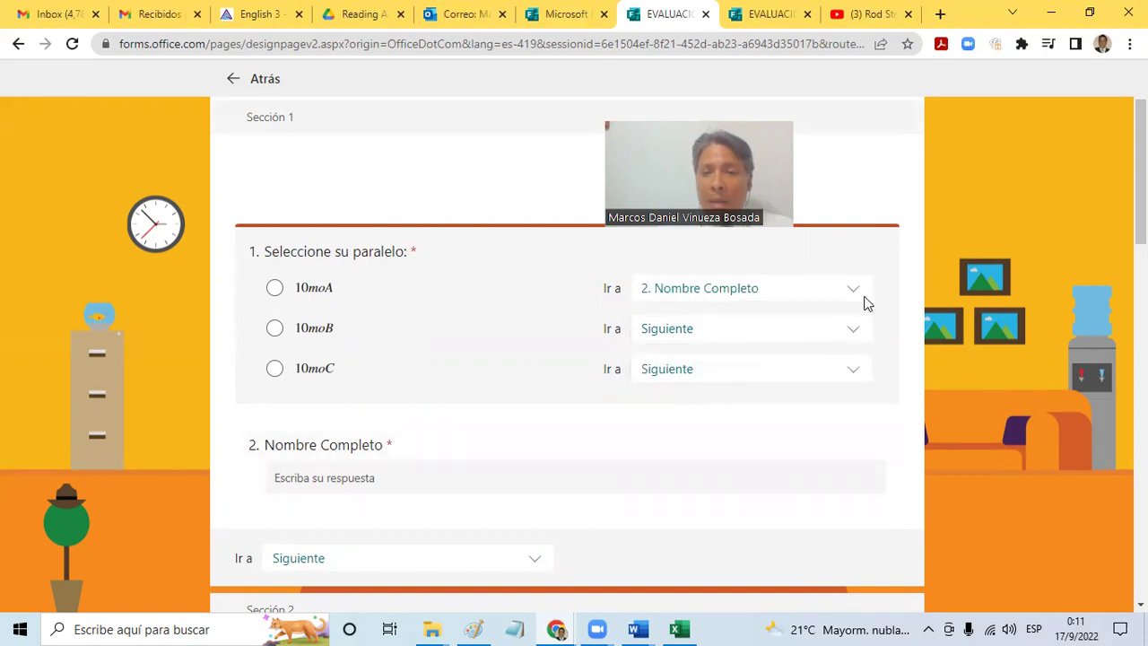
pyautogui.click(855, 336)
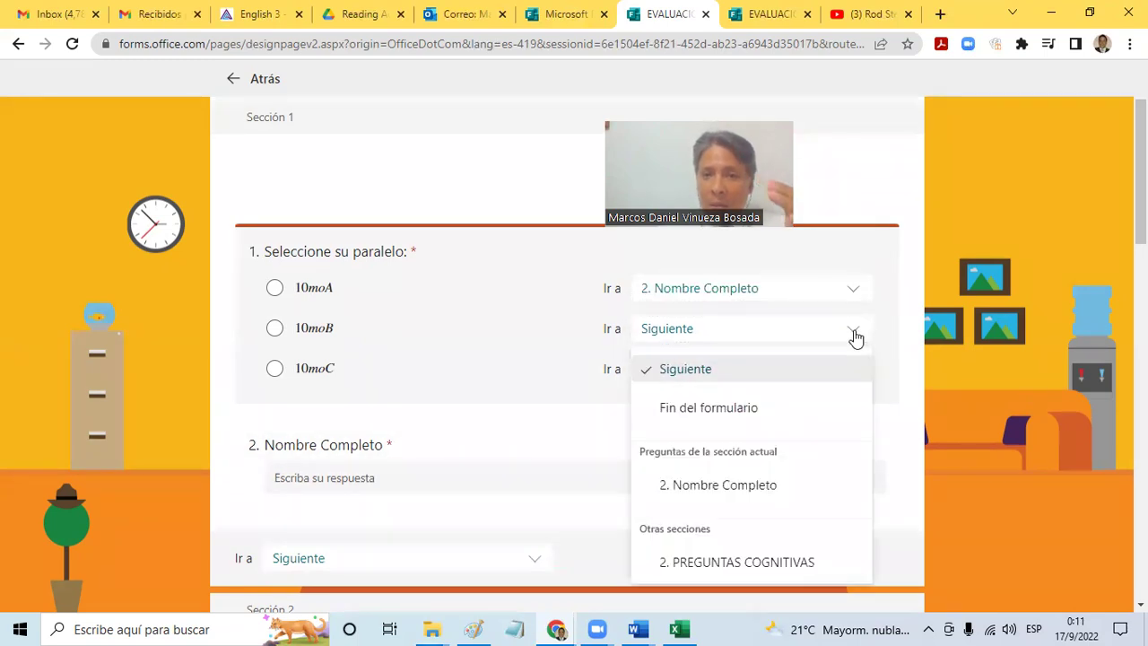
pyautogui.click(736, 488)
# - Make the 10mo C answer go to Fin del formulario
pyautogui.click(854, 371)
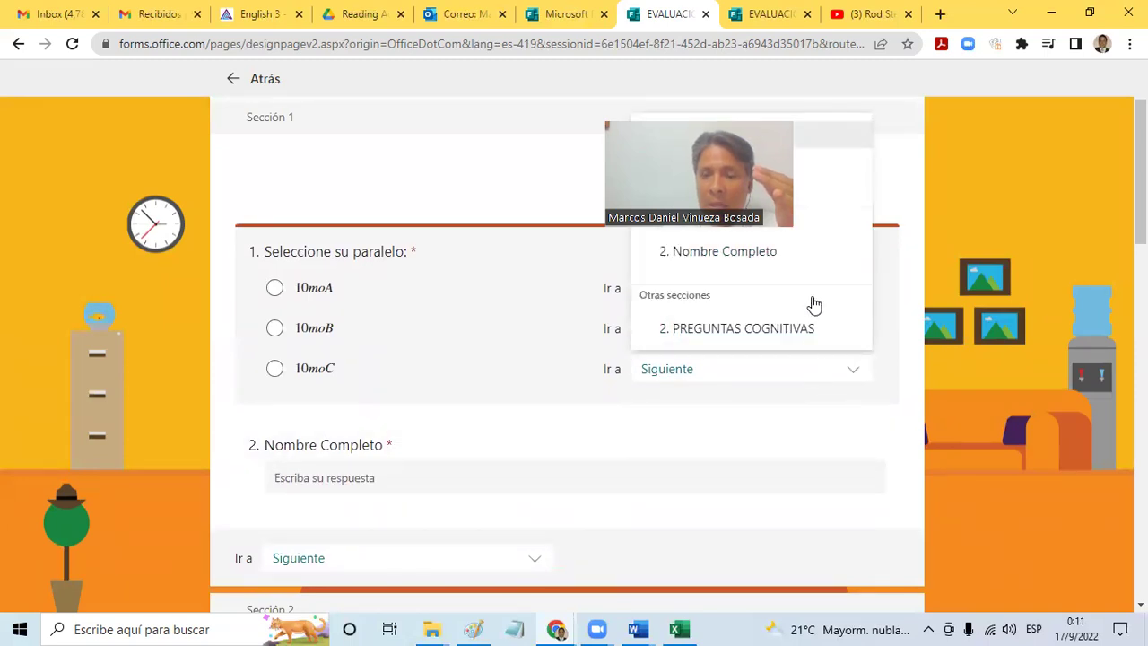
pyautogui.click(795, 260)
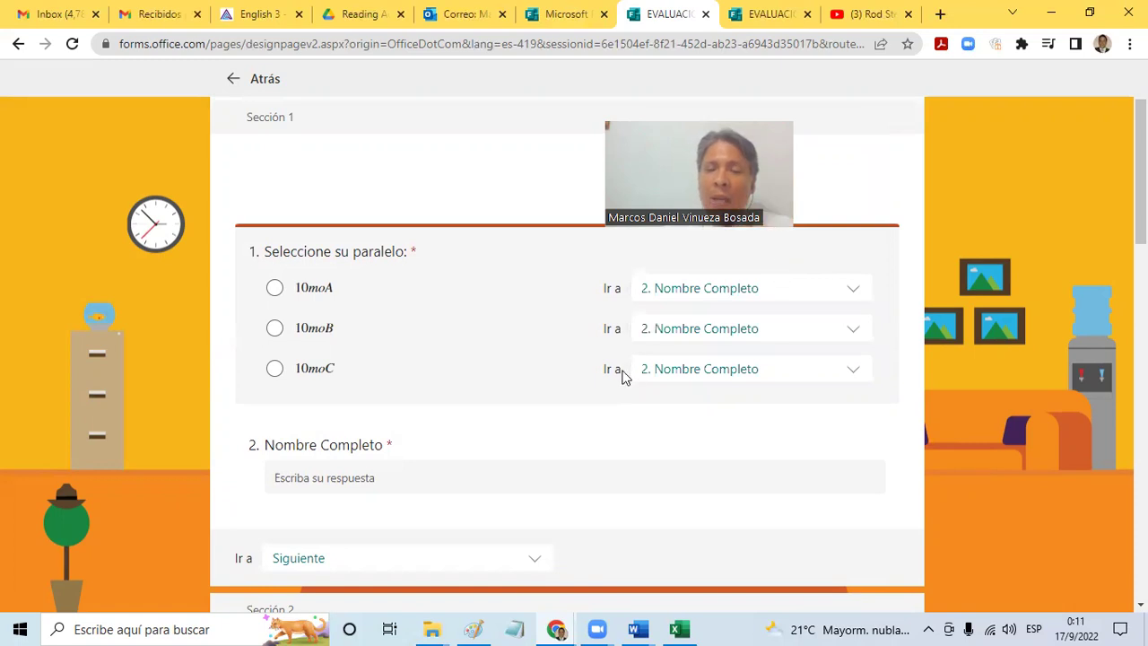
pyautogui.click(854, 375)
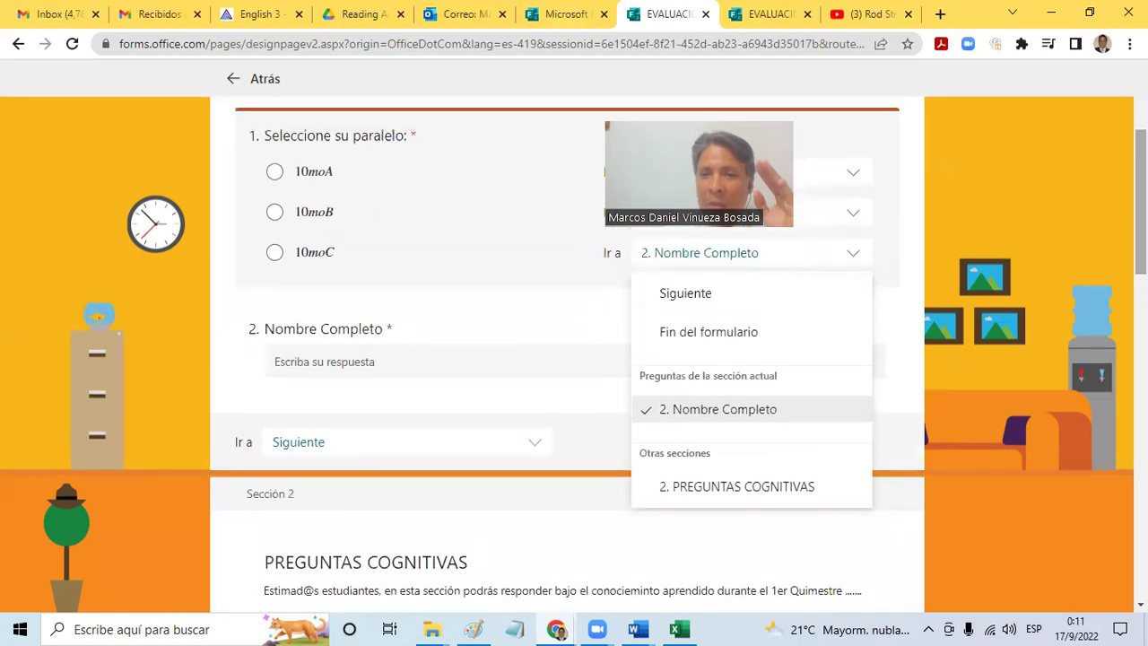
pyautogui.click(731, 346)
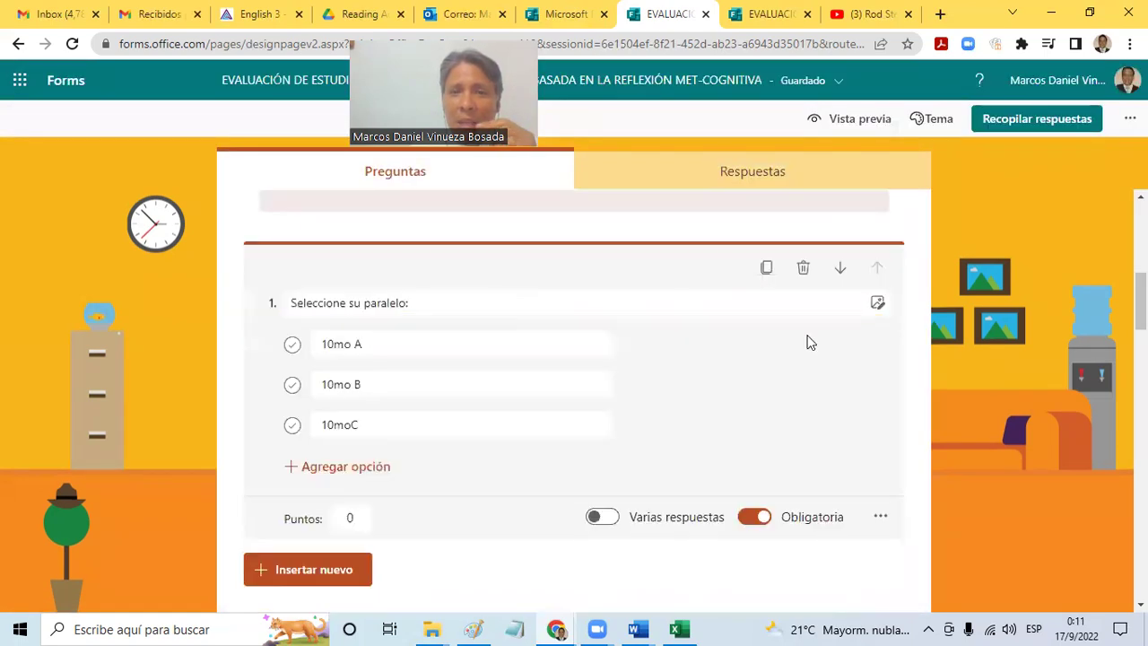
# - Preview the quiz as a respondent and answer 10moA in question 1
pyautogui.click(871, 120)
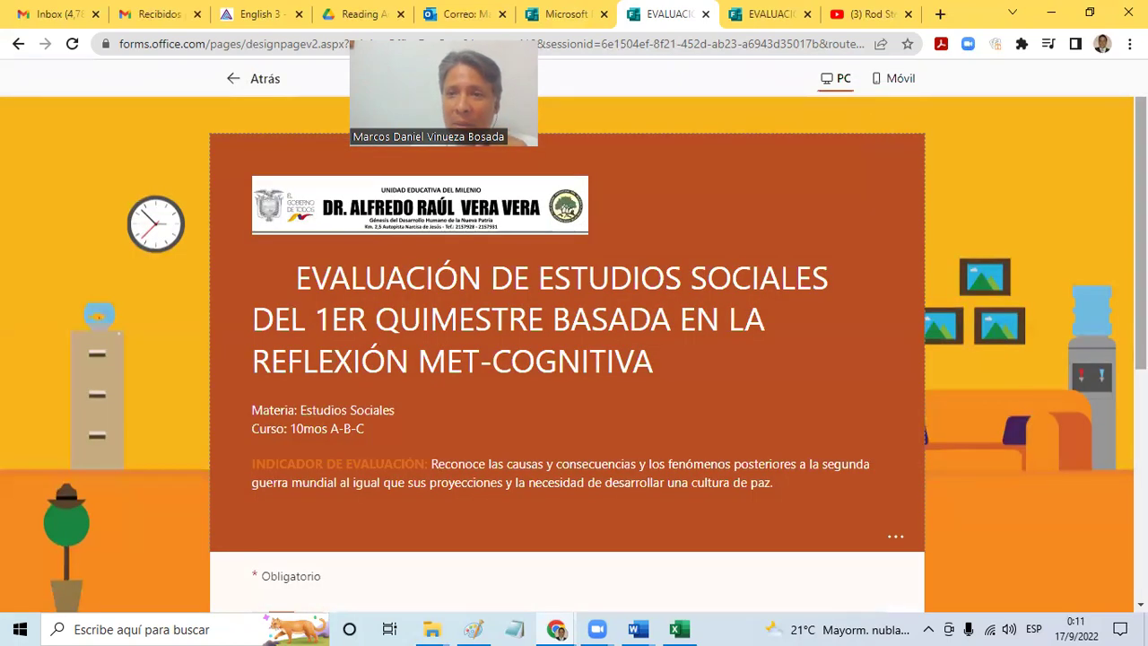
pyautogui.scroll(-2, 574, 359)
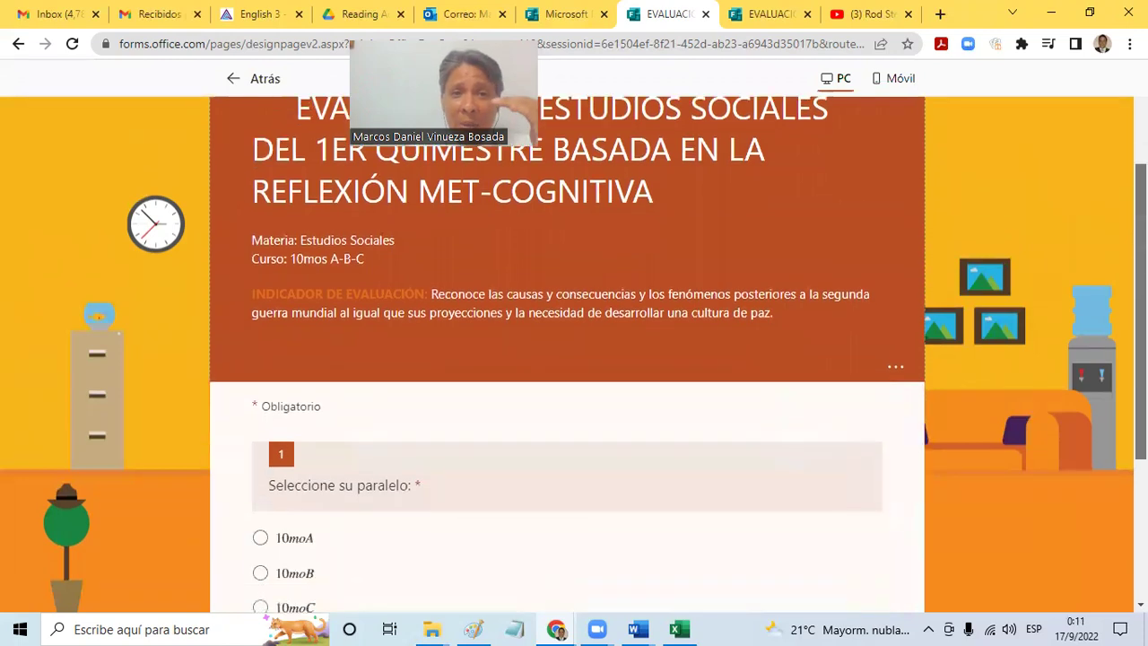
pyautogui.scroll(-1, 573, 358)
pyautogui.scroll(-1, 573, 358)
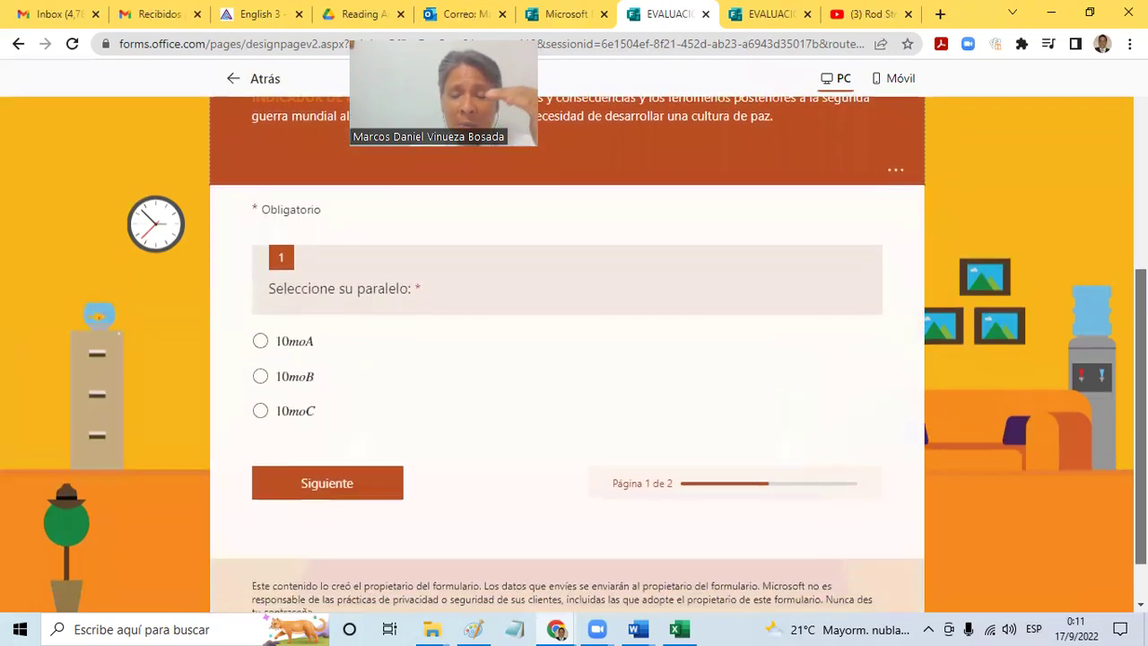
pyautogui.scroll(-1, 574, 358)
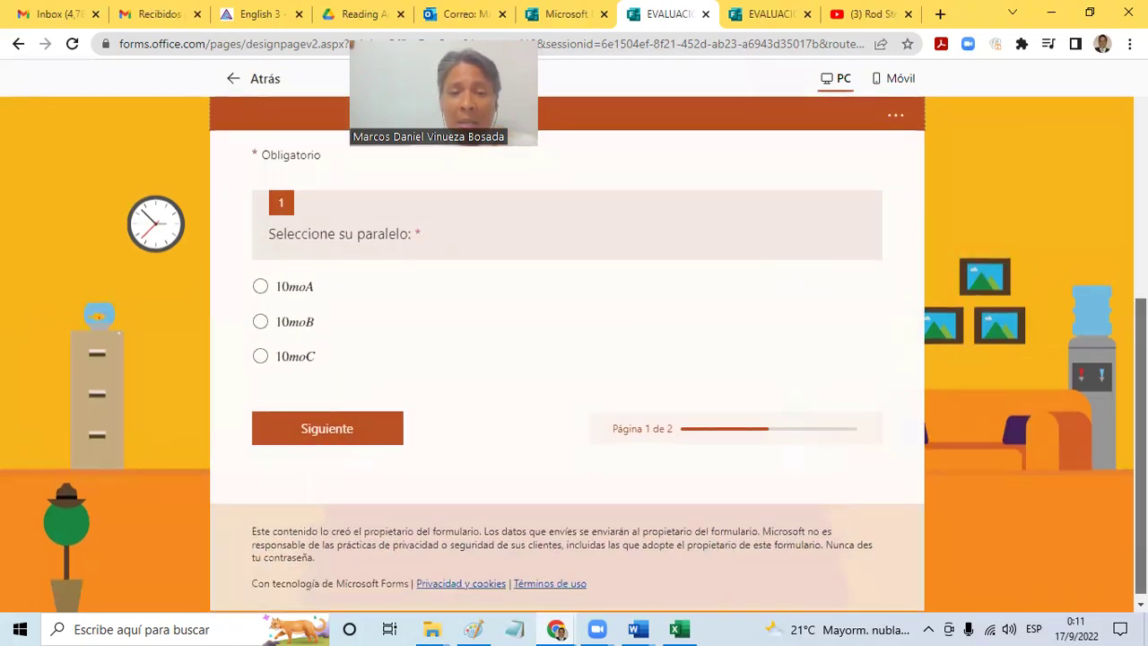
pyautogui.scroll(-1, 715, 522)
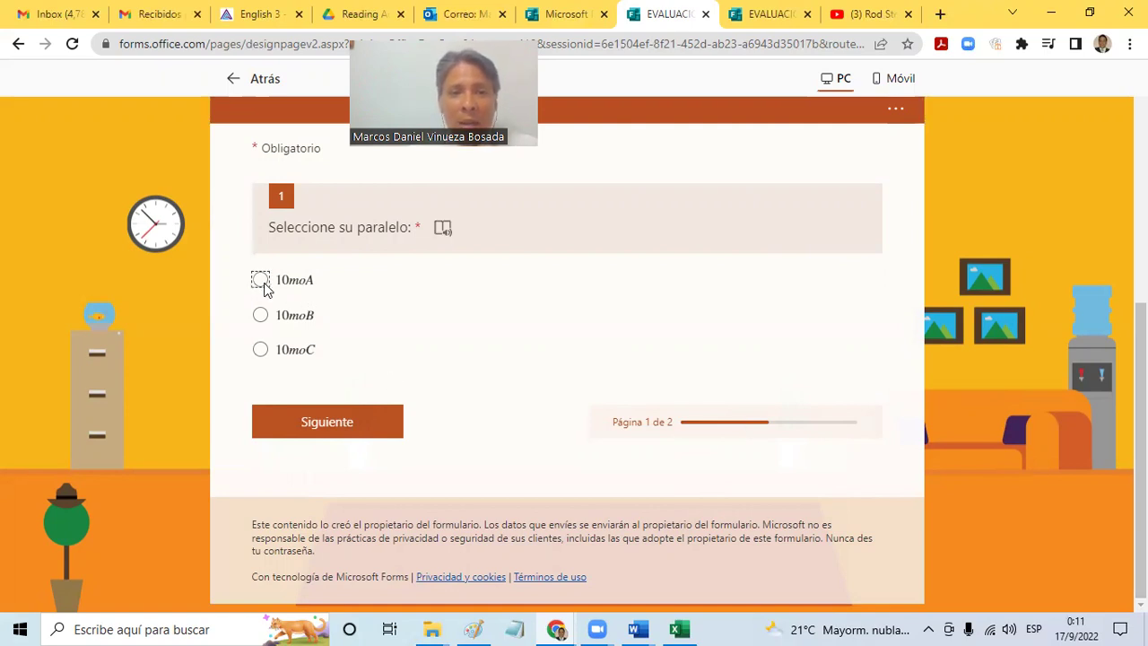
pyautogui.click(260, 281)
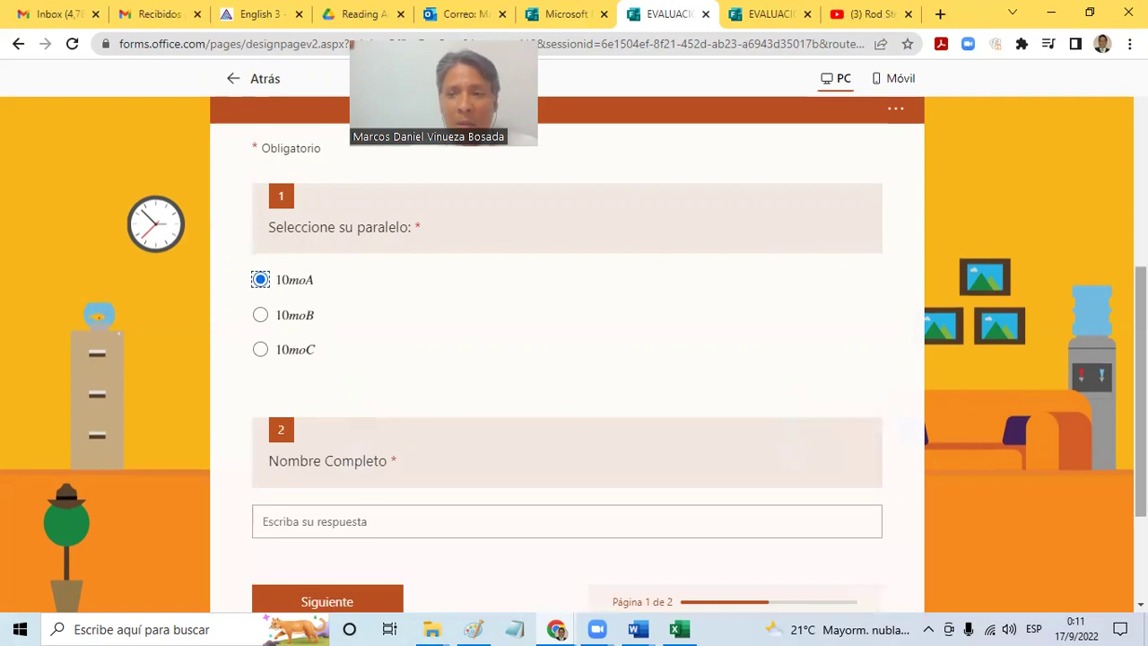
# - Switch the answer to 10moB, then 10moC to confirm the form ends, then back to 10moA
pyautogui.scroll(-2, 615, 268)
pyautogui.scroll(1, 615, 268)
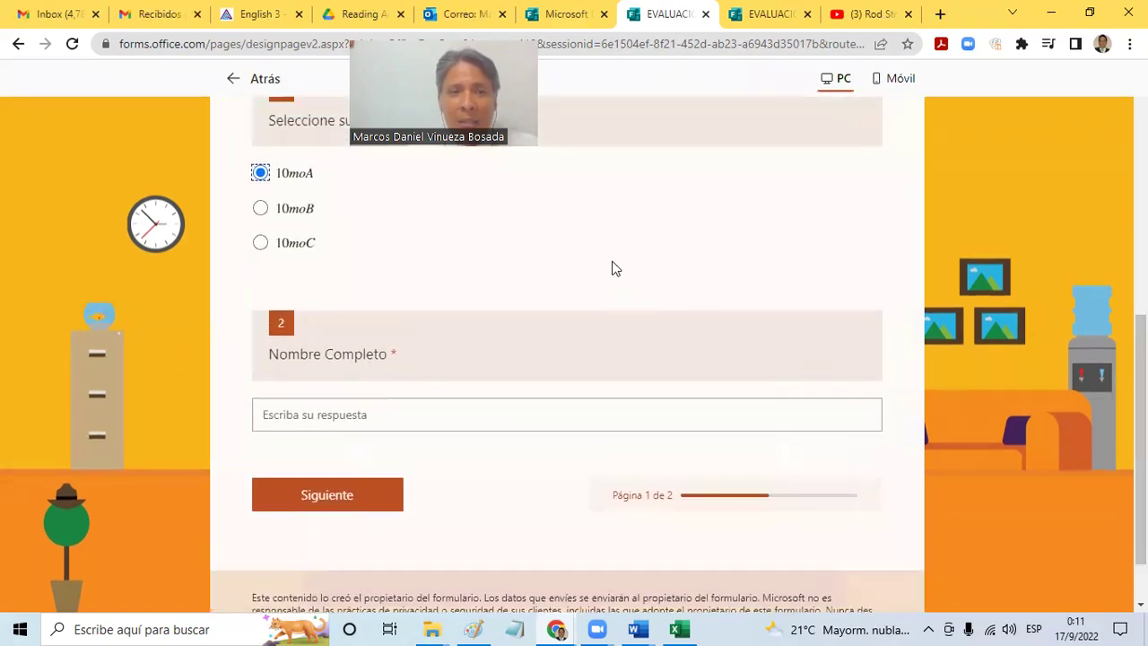
pyautogui.click(259, 215)
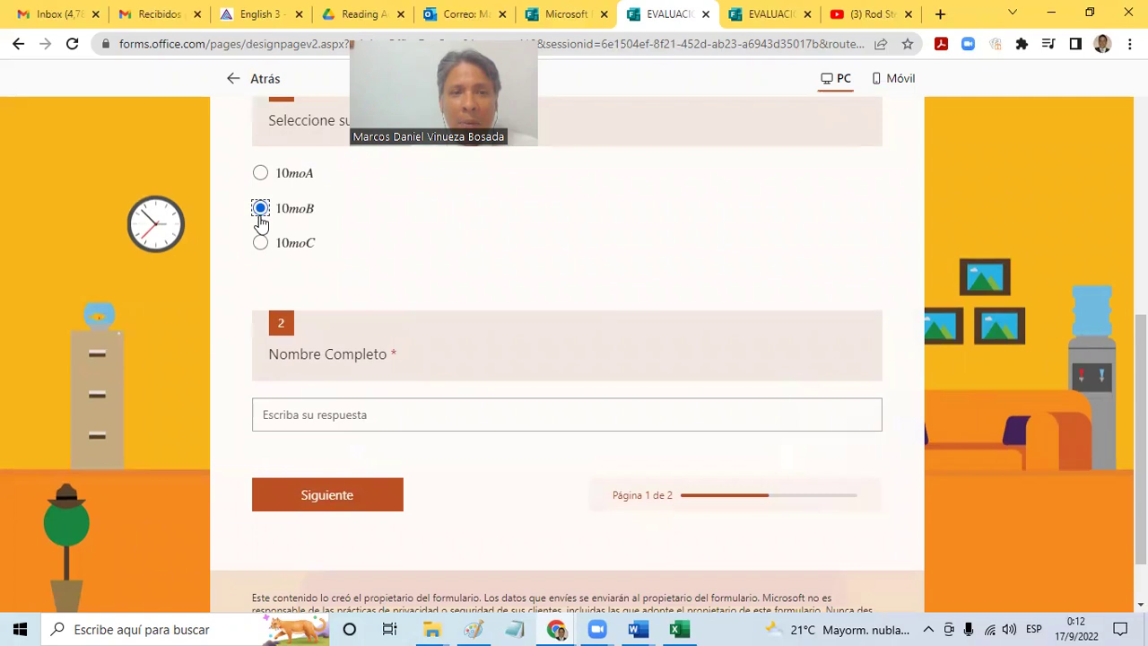
pyautogui.click(262, 244)
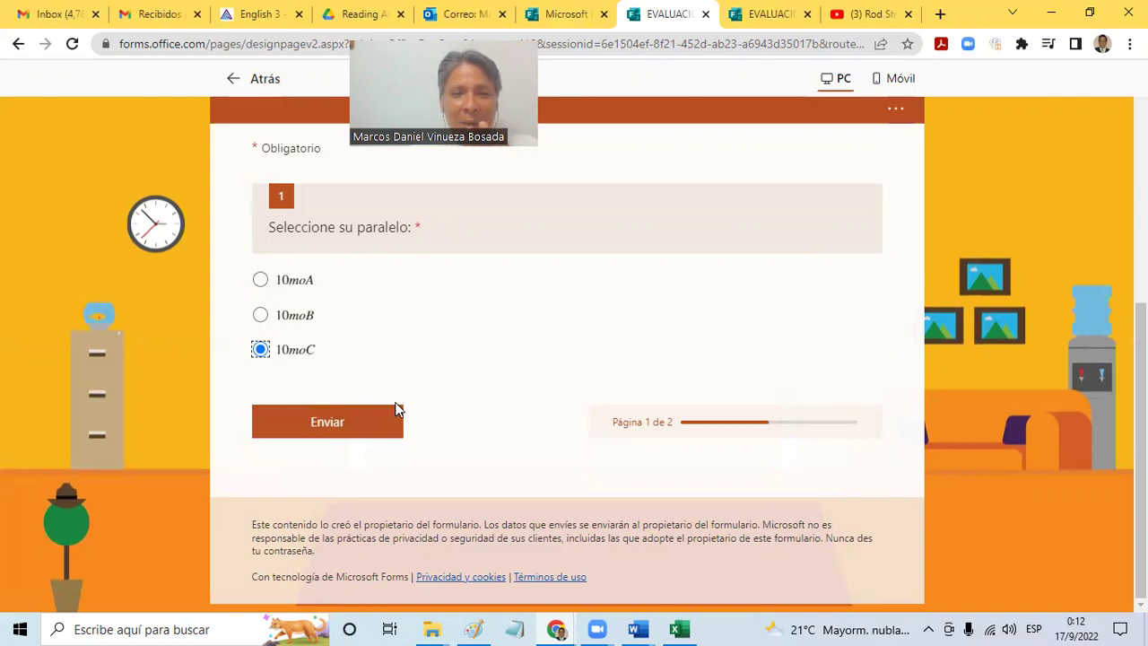
pyautogui.click(260, 281)
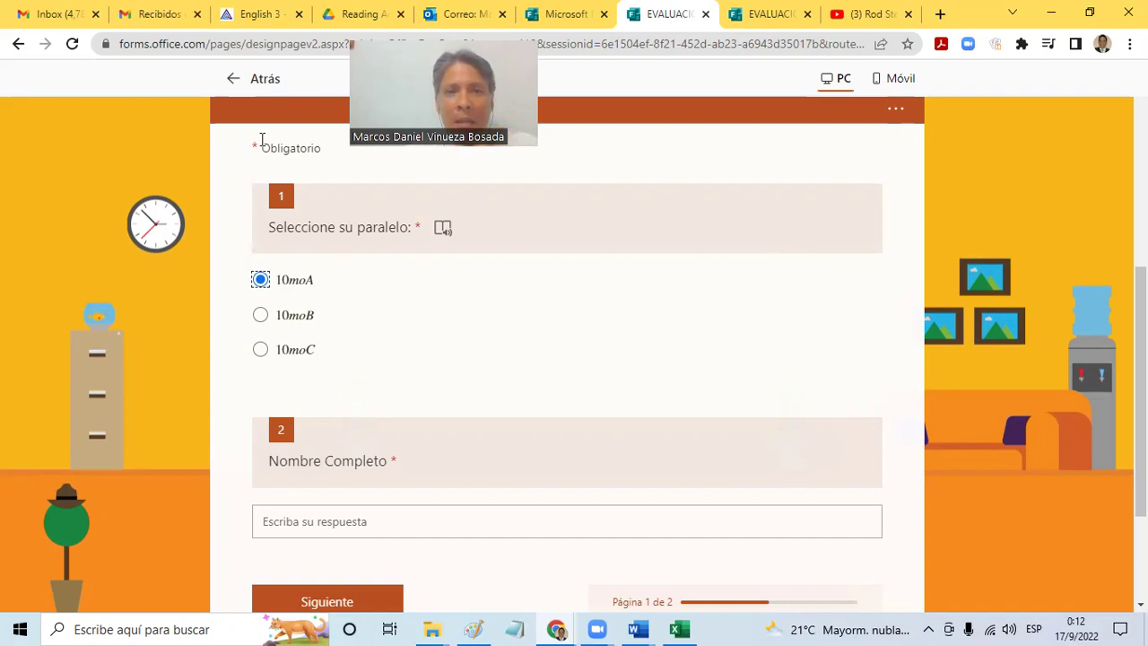
# - Exit the preview and select question 1 (10mo A, 10mo B, 10moC) for editing
pyautogui.click(235, 81)
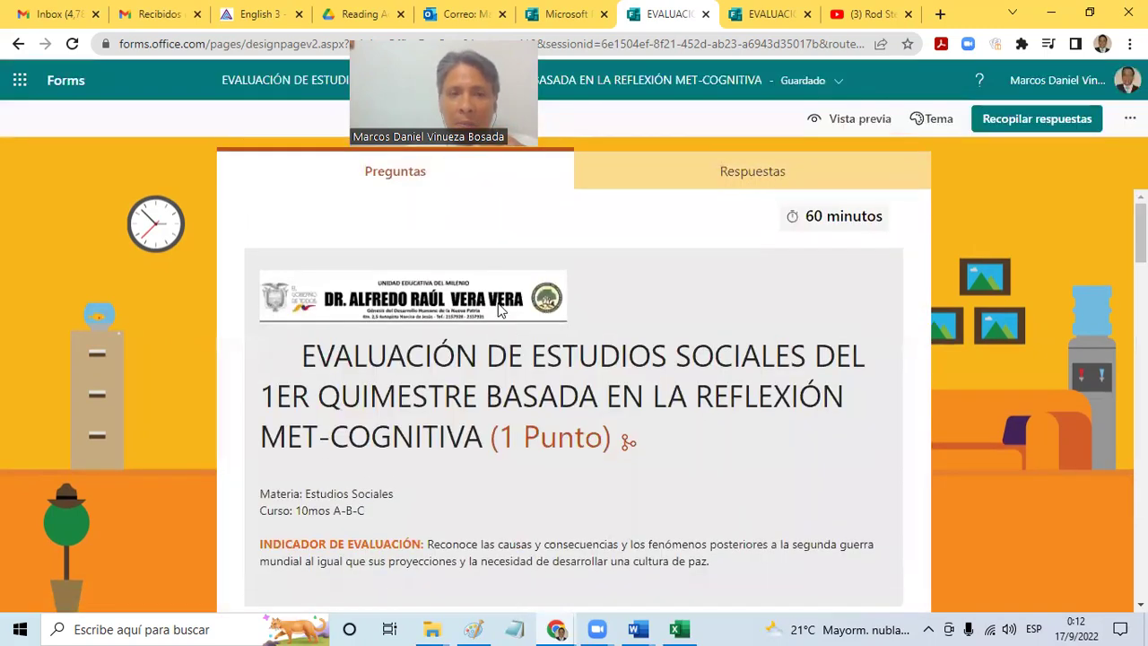
pyautogui.scroll(-1, 574, 403)
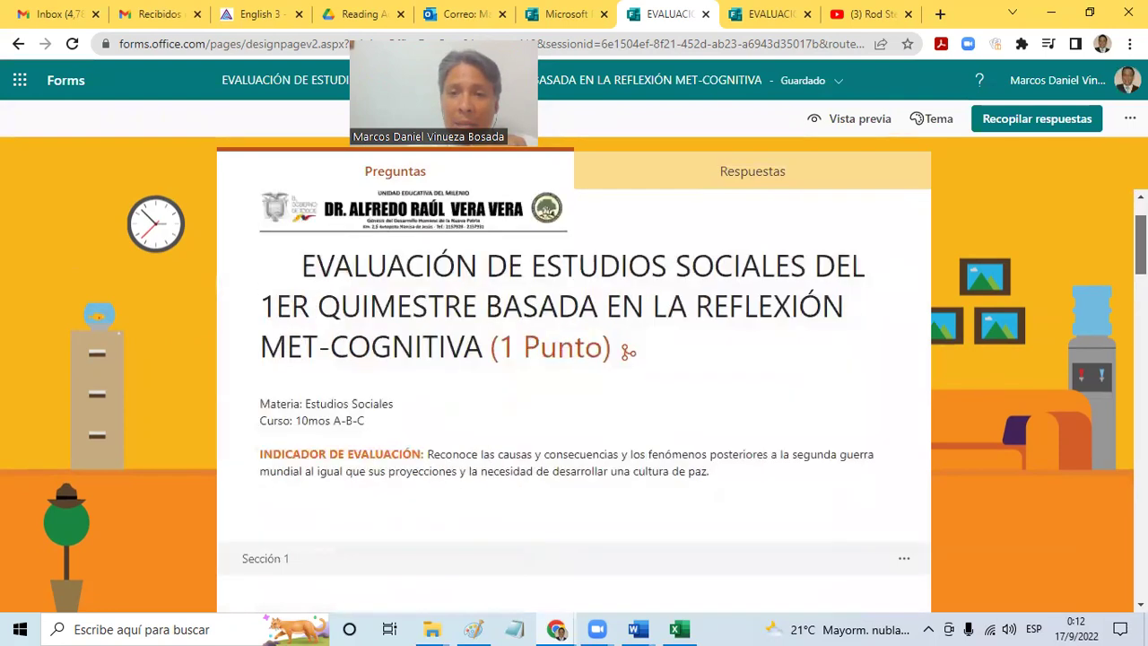
pyautogui.scroll(-3, 574, 404)
pyautogui.scroll(-2, 573, 403)
pyautogui.scroll(-1, 574, 403)
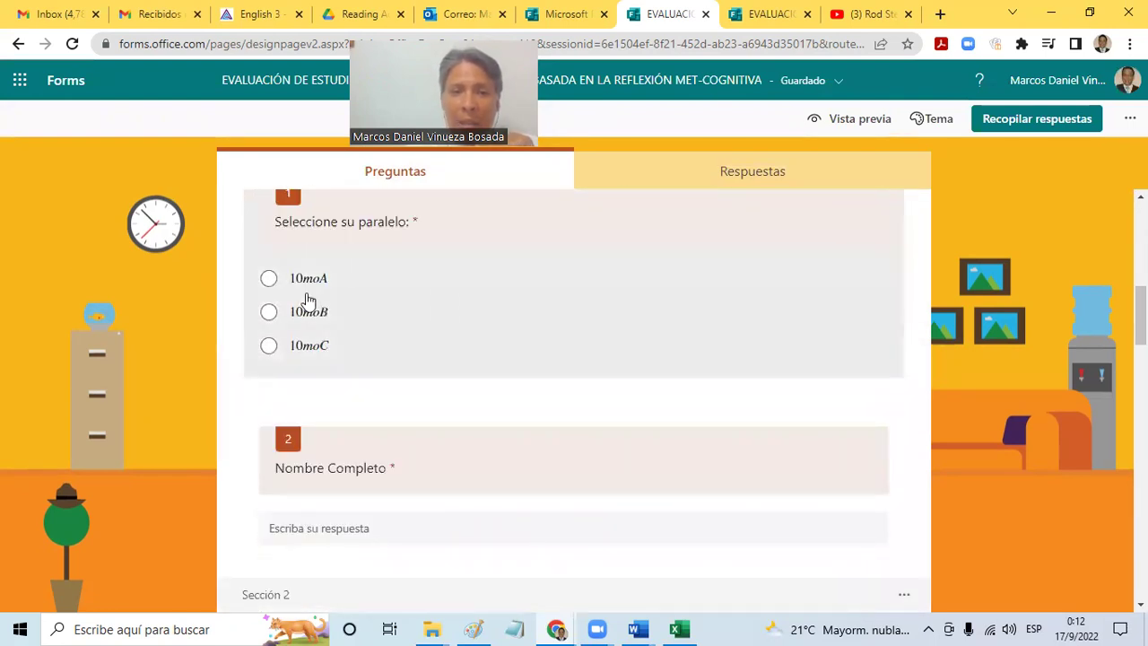
pyautogui.click(328, 344)
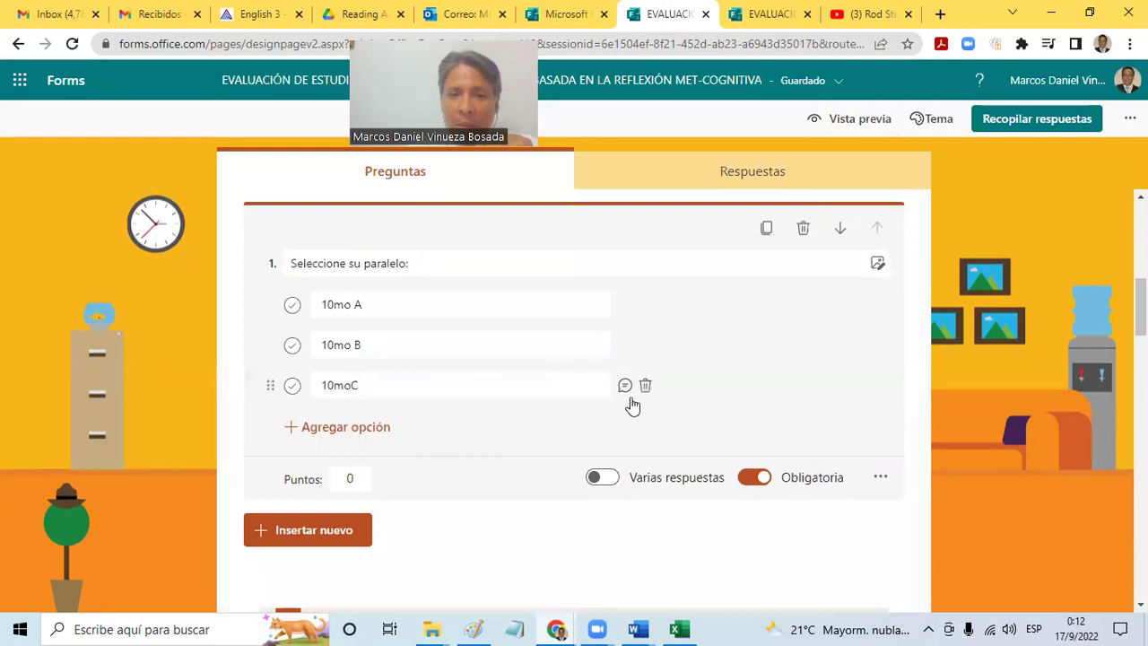
# - In question 1's branching options, send the 10moC answer to '2. Nombre Completo'
pyautogui.click(884, 475)
pyautogui.click(916, 459)
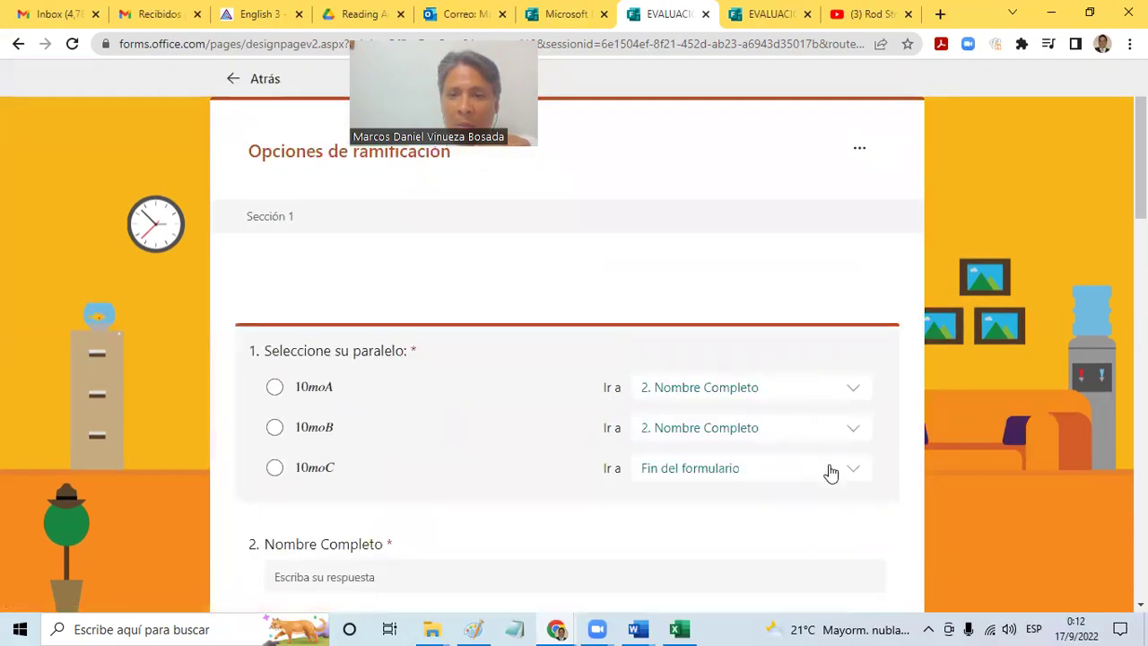
pyautogui.click(857, 483)
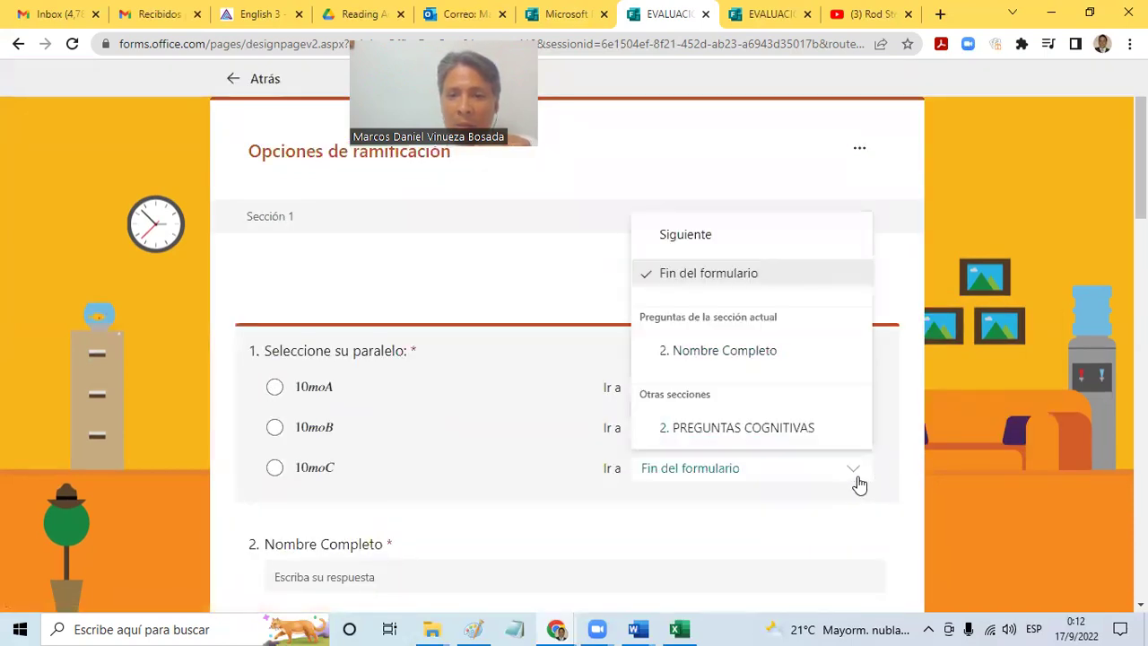
pyautogui.click(776, 355)
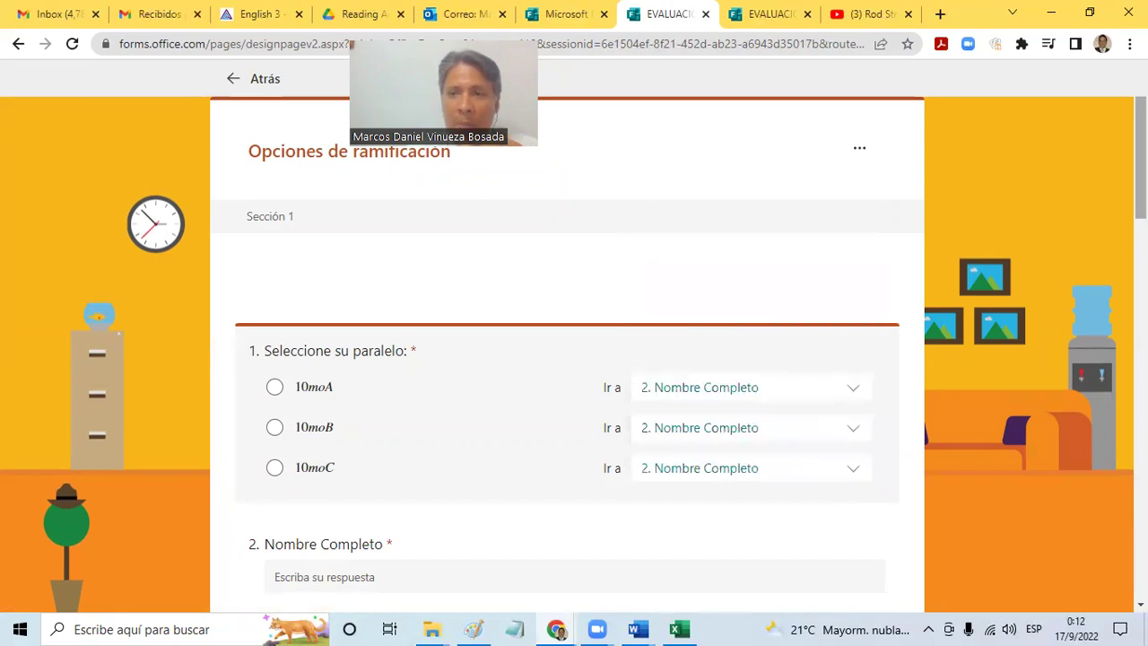
# - Check question 3's branching, leaving answer A going to Siguiente
pyautogui.moveTo(1141, 157); pyautogui.dragTo(1140, 233)
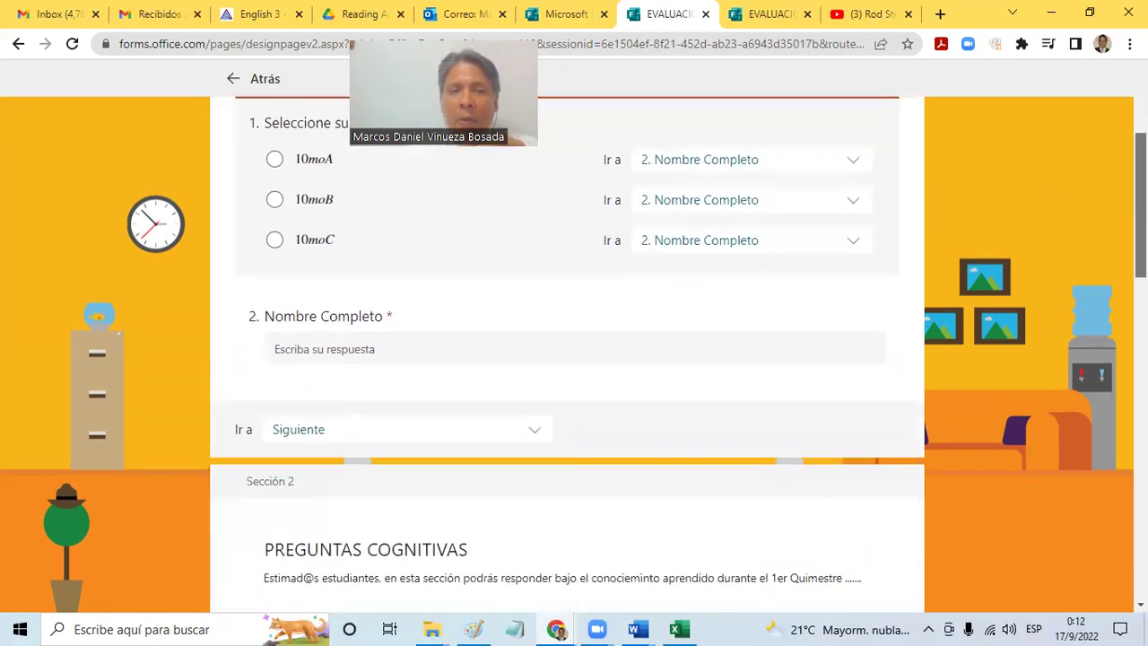
pyautogui.scroll(-3, 834, 355)
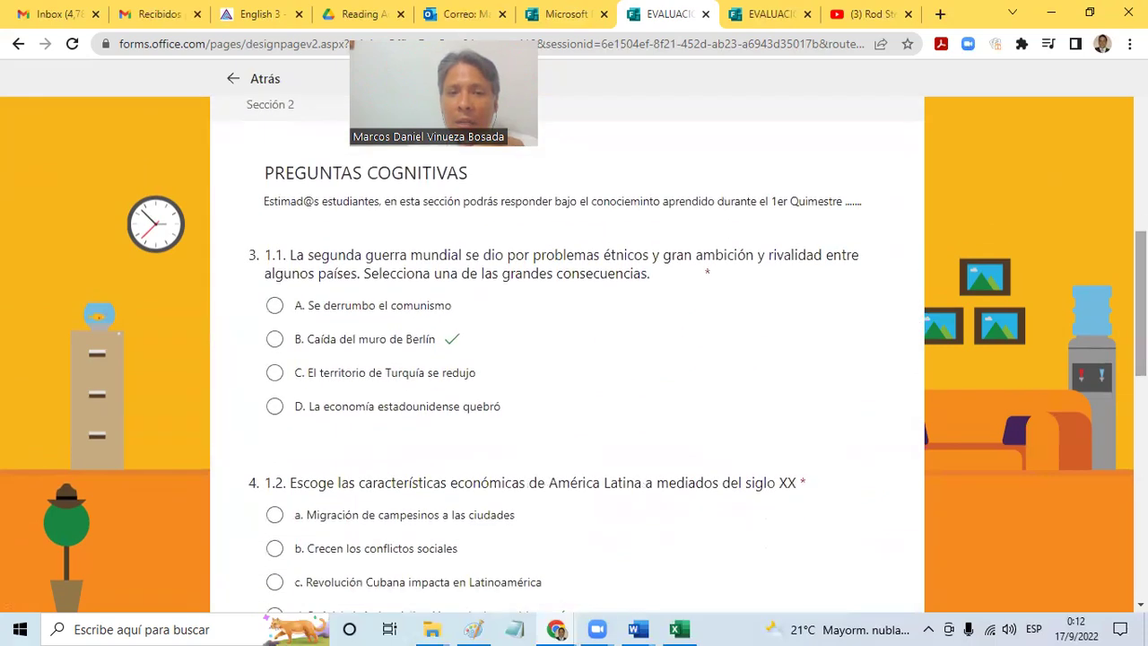
pyautogui.click(807, 382)
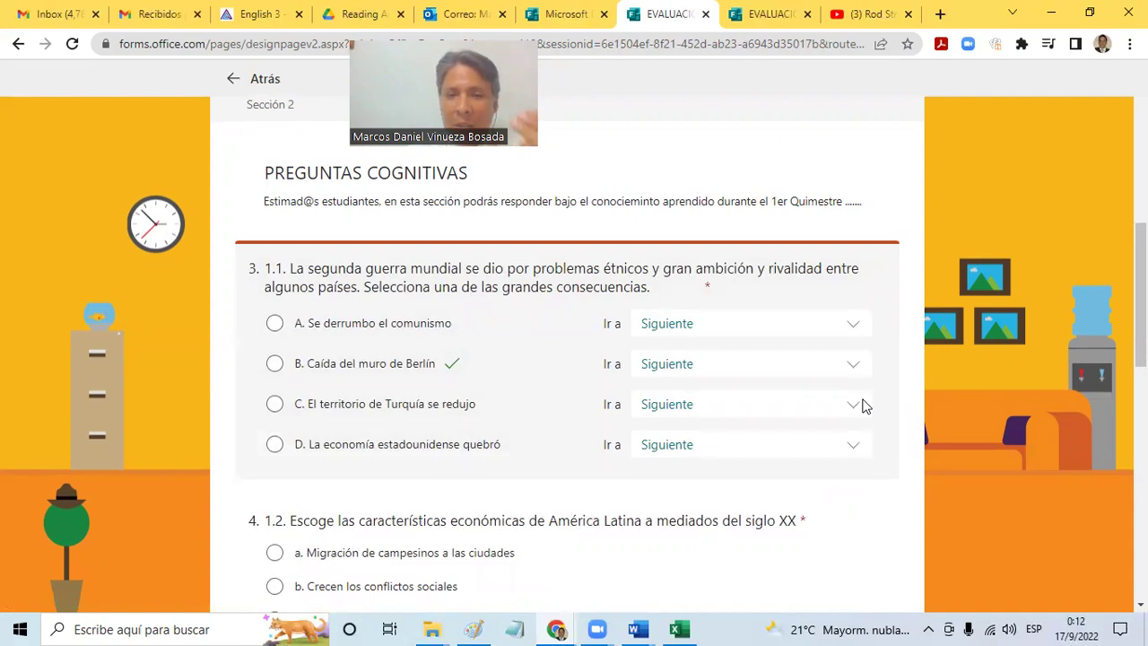
pyautogui.click(853, 325)
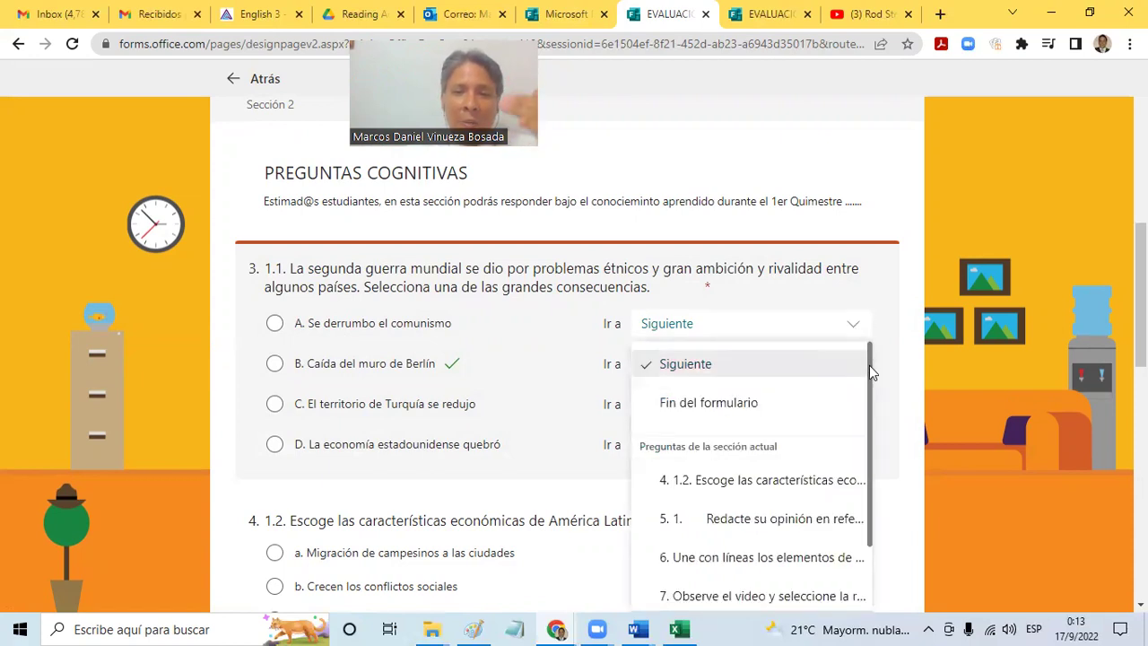
pyautogui.click(868, 300)
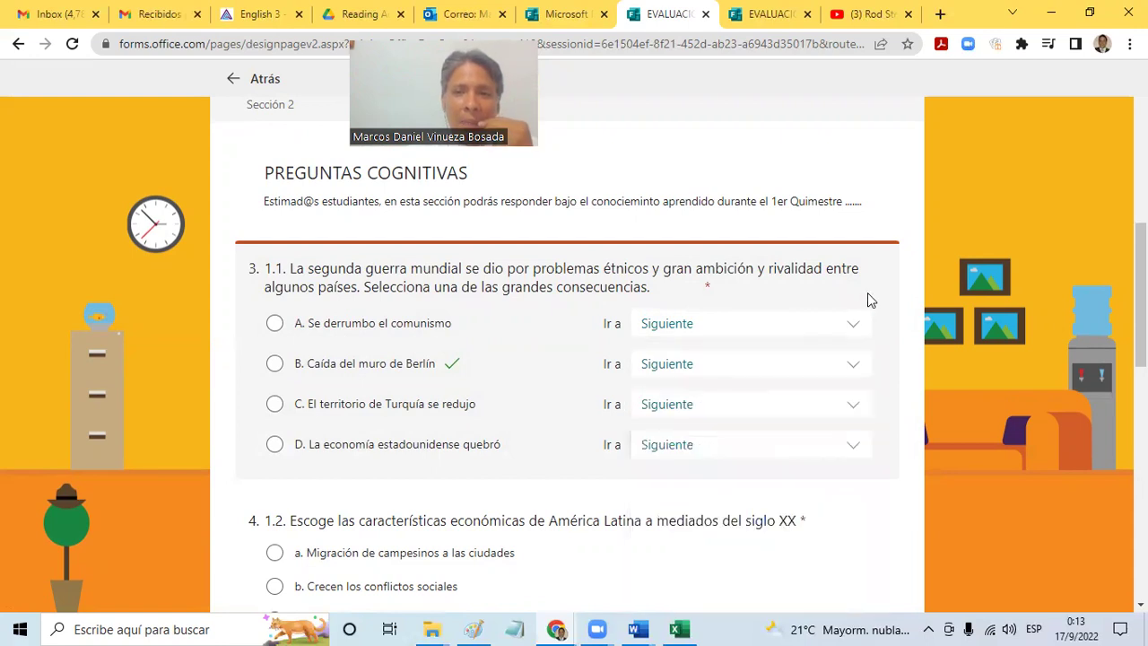
# - Exit branching, close the YouTube tab, and view Respuestas showing 0 responses and Cerrado status
pyautogui.click(250, 88)
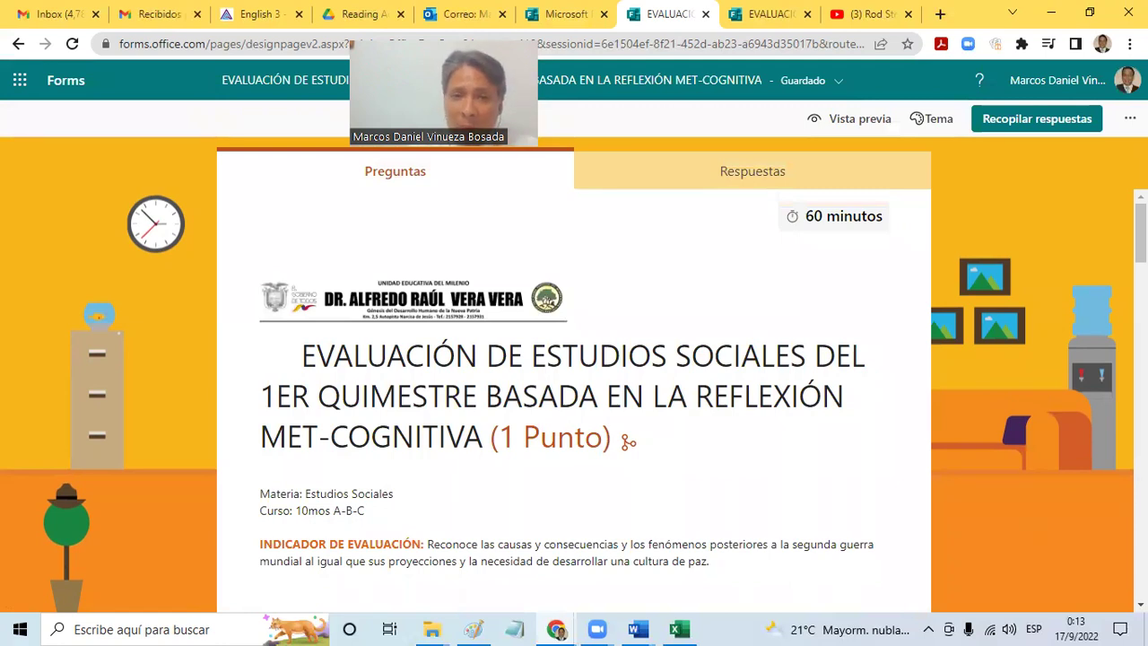
pyautogui.click(909, 15)
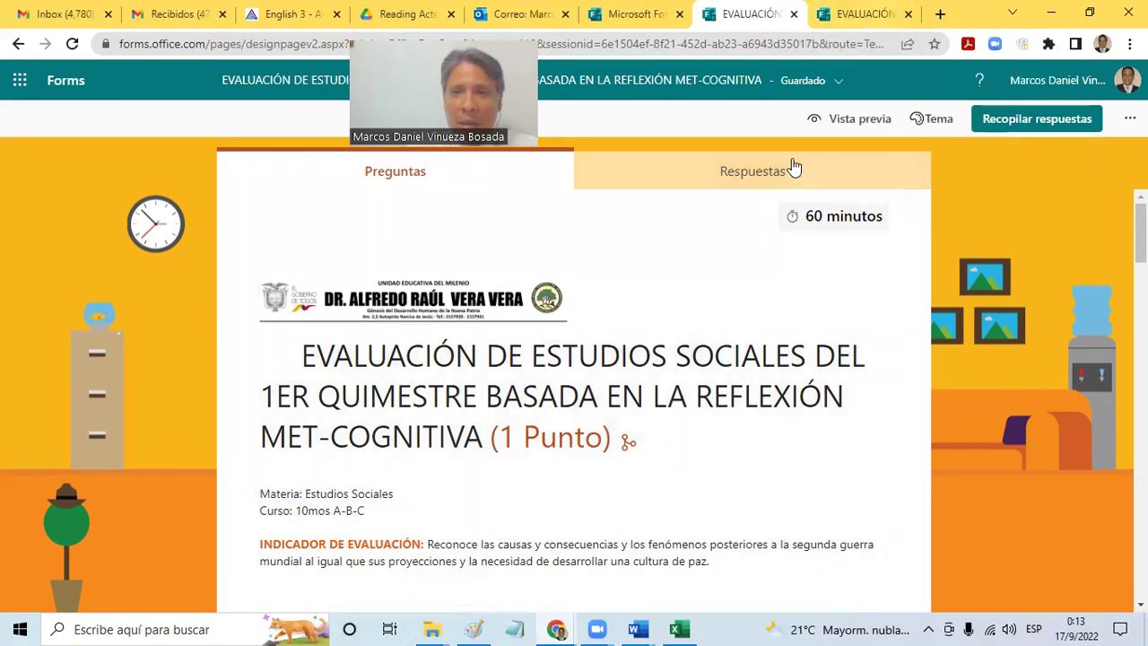
pyautogui.click(793, 168)
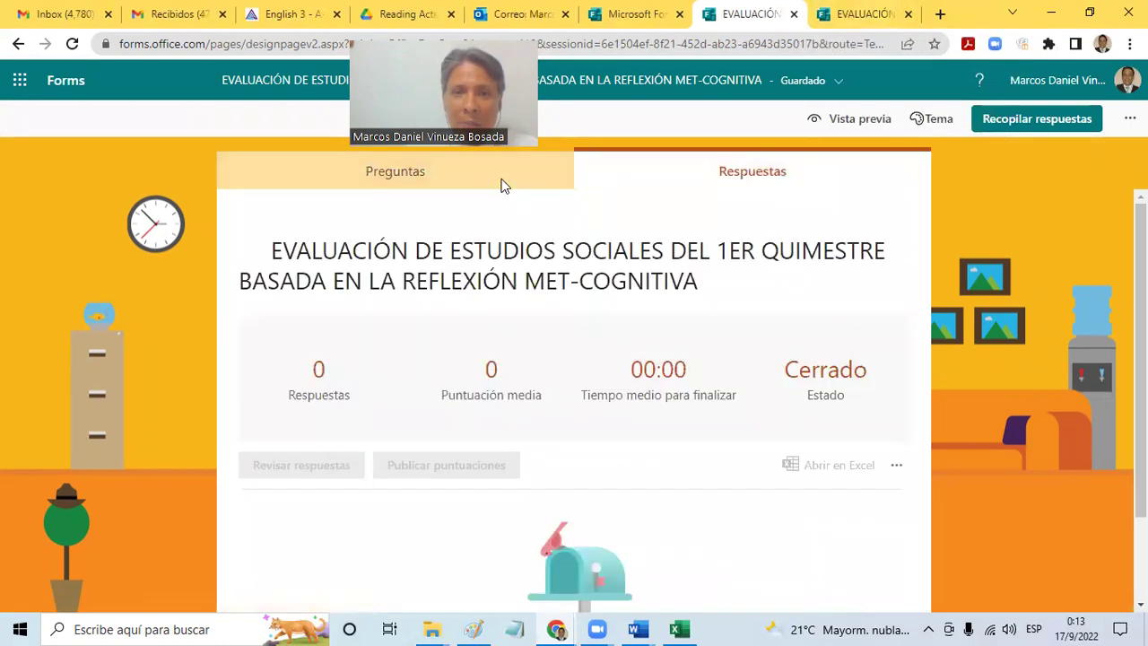
pyautogui.click(502, 186)
pyautogui.click(695, 196)
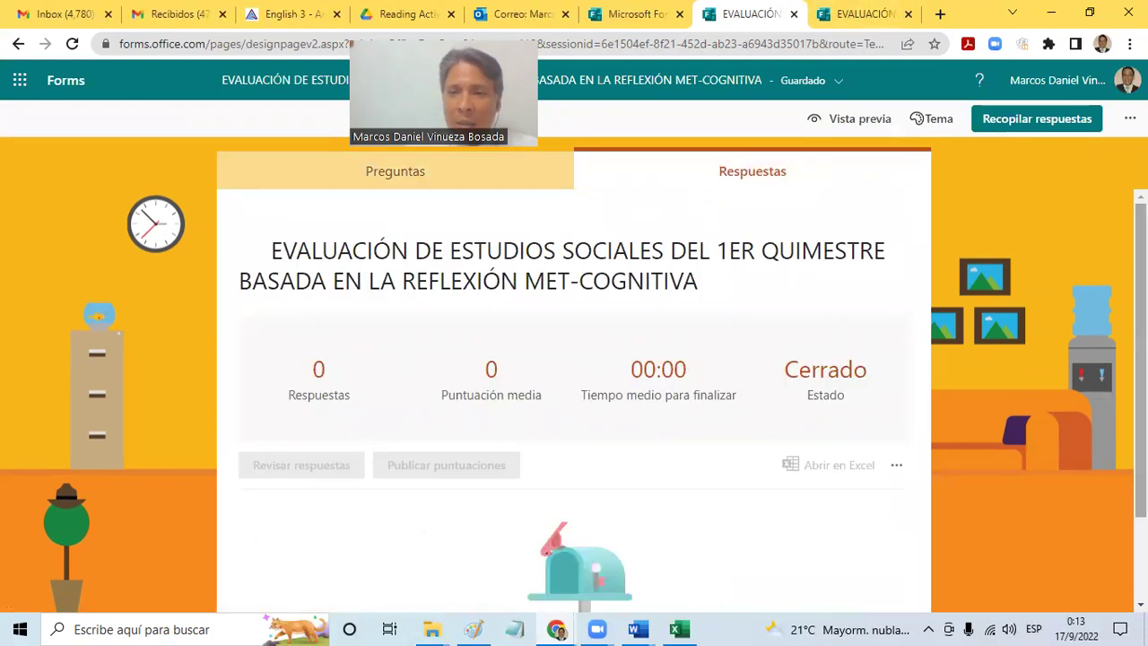
pyautogui.scroll(-2, 574, 404)
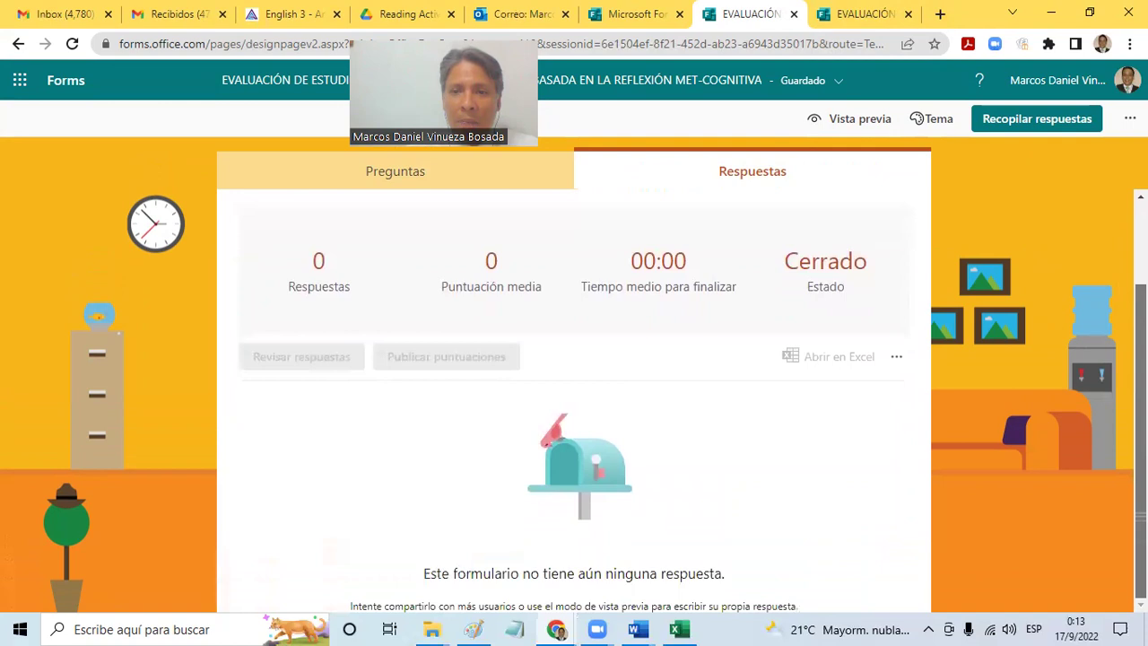
pyautogui.scroll(1, 574, 404)
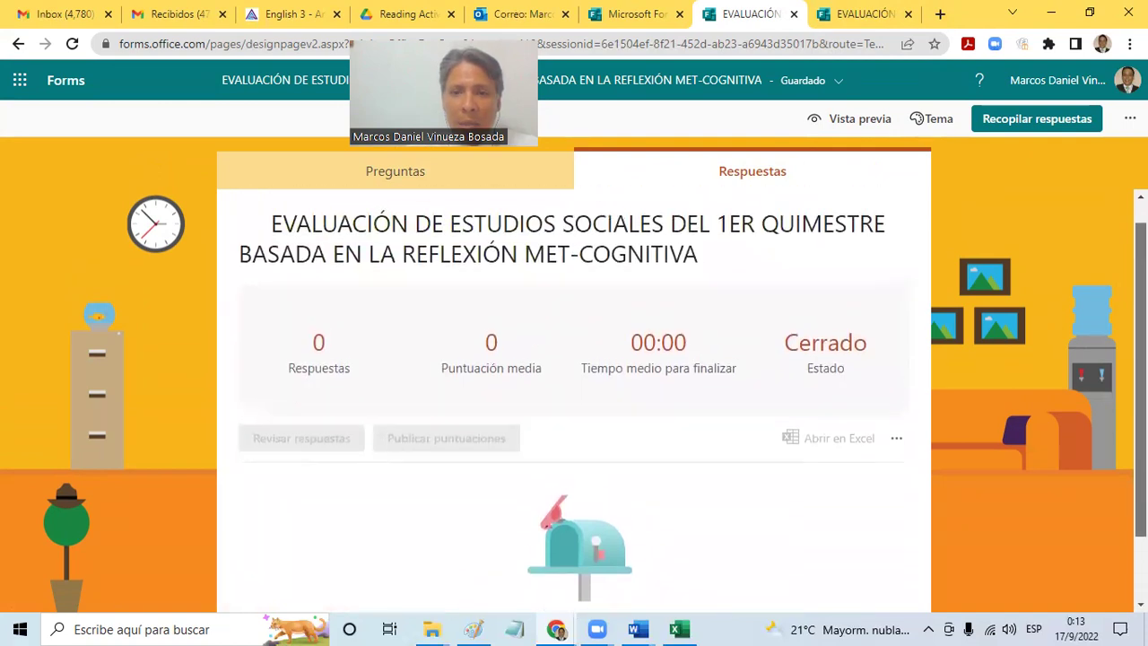
pyautogui.scroll(1, 574, 403)
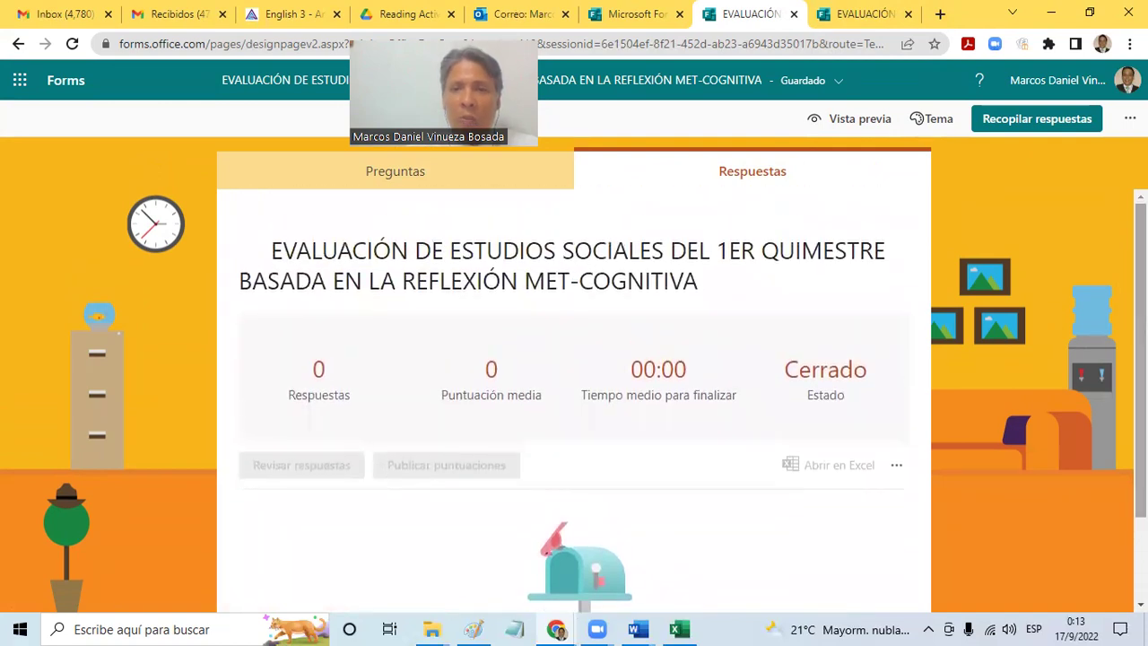
# - In Recopilar respuestas, keep 'Cualquier persona puede responder' and enable Acortar URL
pyautogui.click(538, 177)
pyautogui.click(1072, 129)
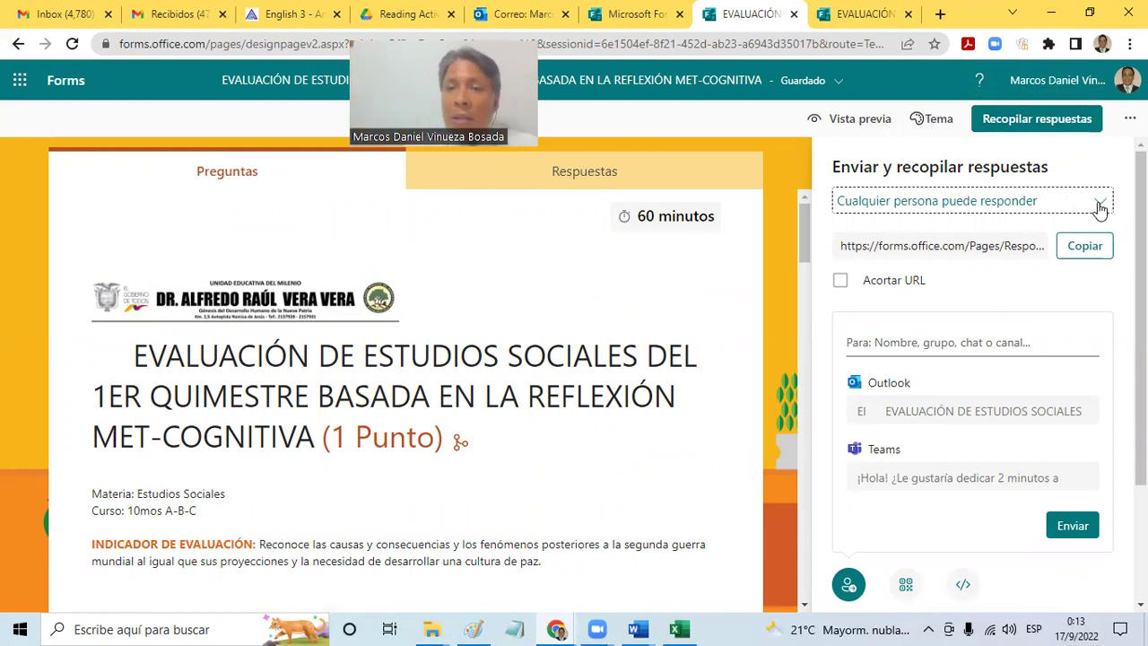
pyautogui.click(1100, 206)
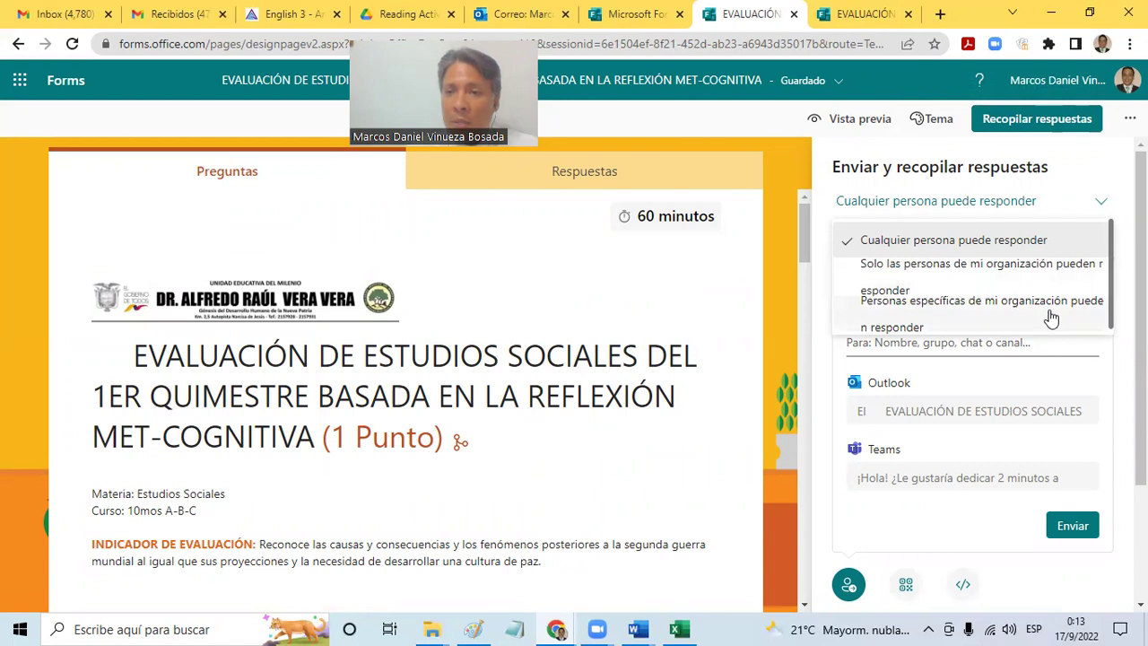
pyautogui.click(911, 240)
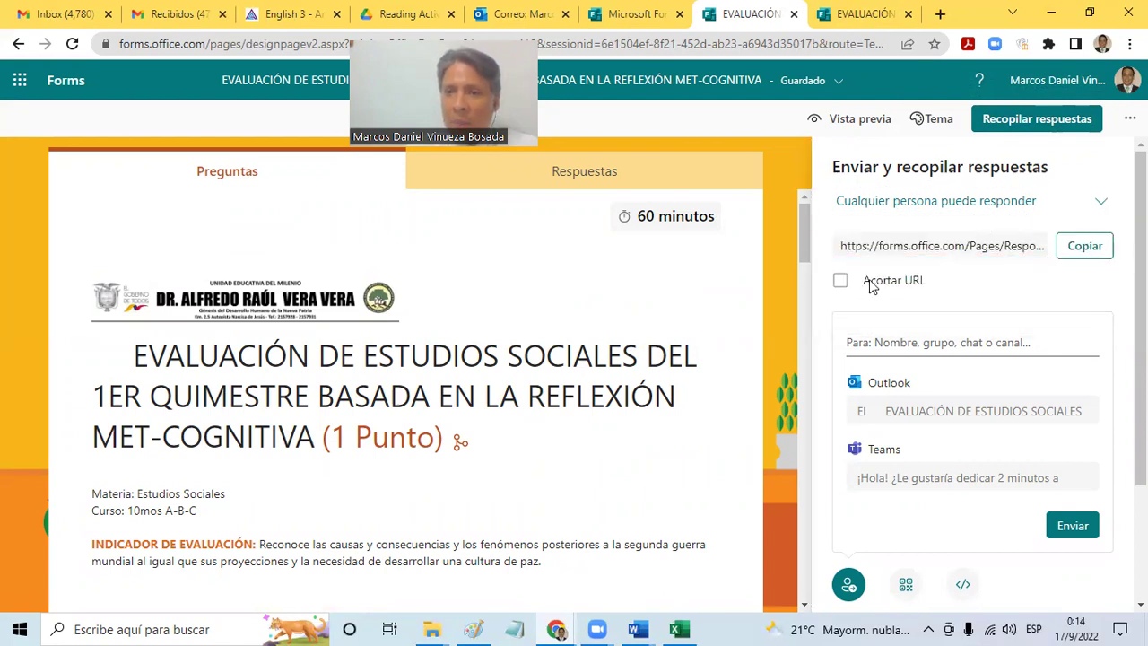
pyautogui.click(841, 281)
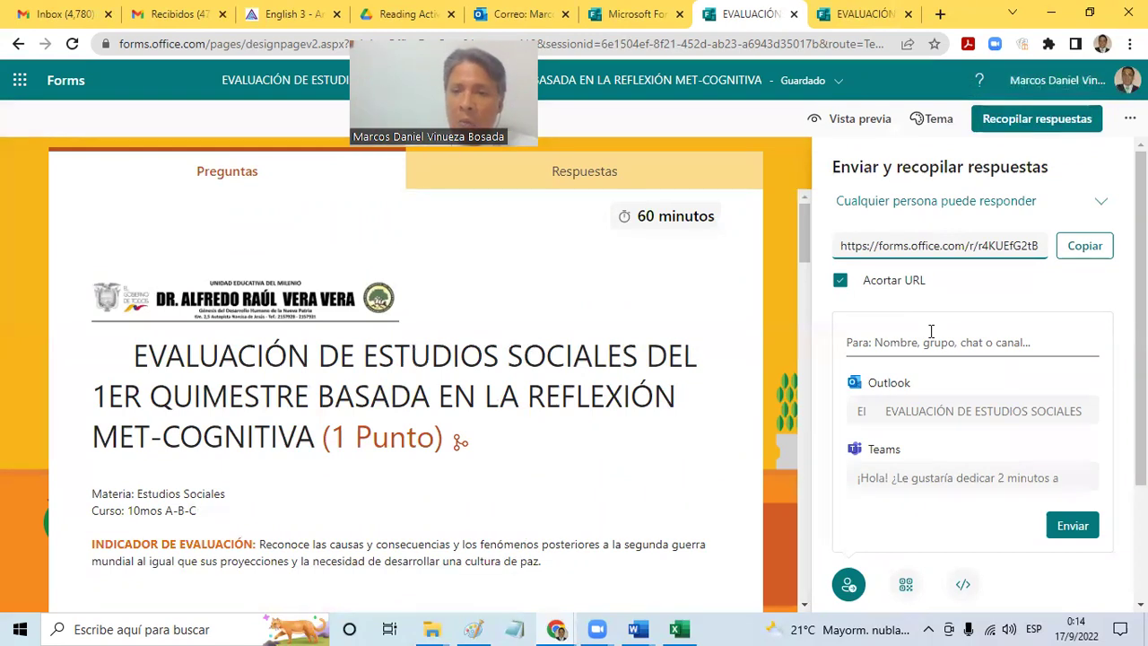
# - Copy the shortened quiz share link
pyautogui.click(1075, 255)
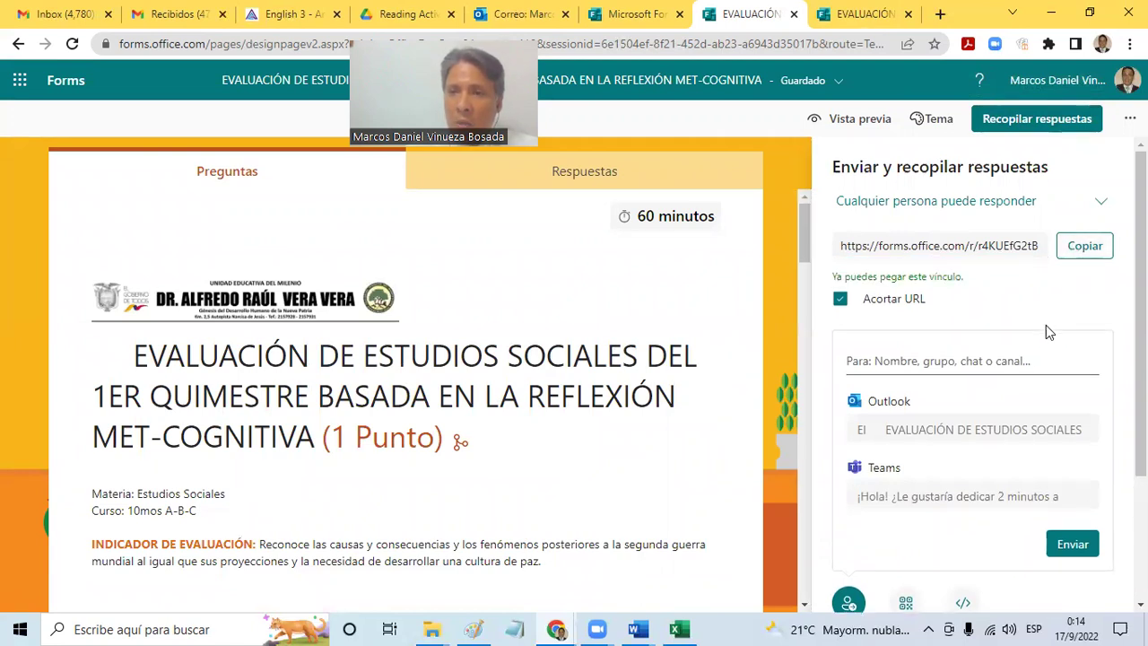
pyautogui.click(1083, 253)
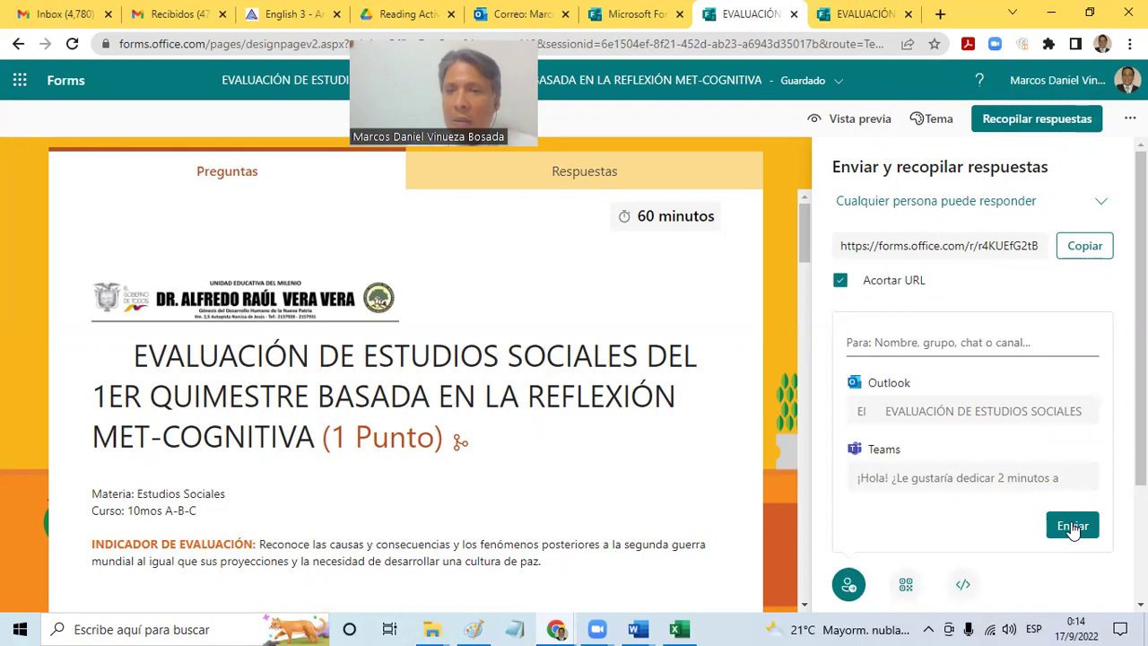
pyautogui.click(1072, 525)
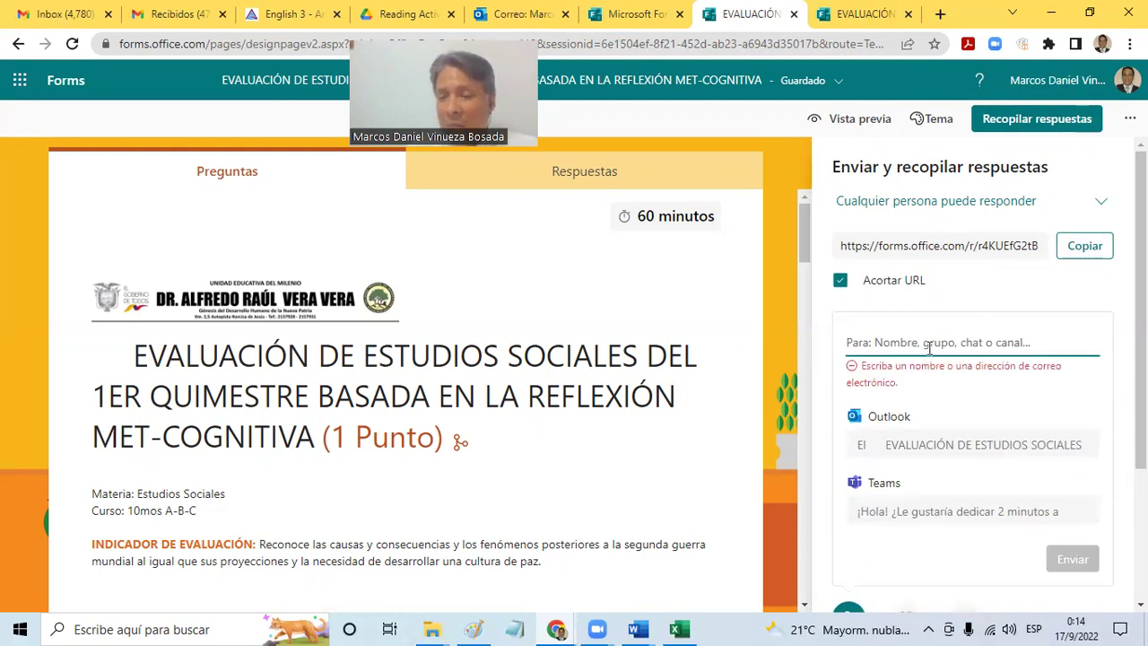
pyautogui.click(1085, 256)
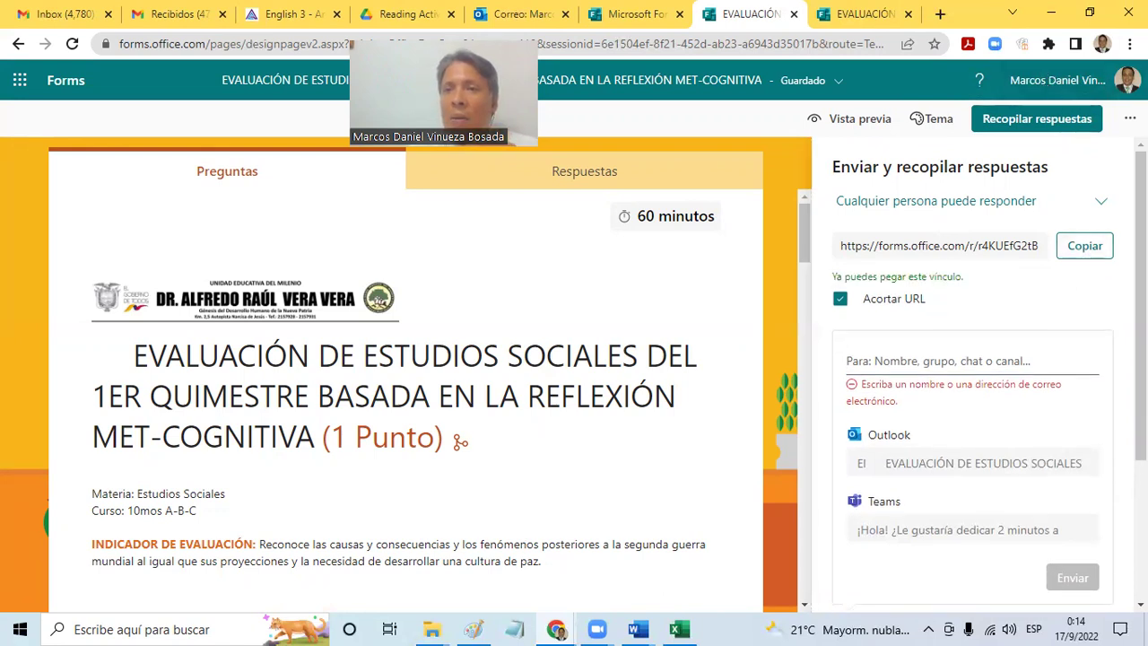
pyautogui.click(1130, 43)
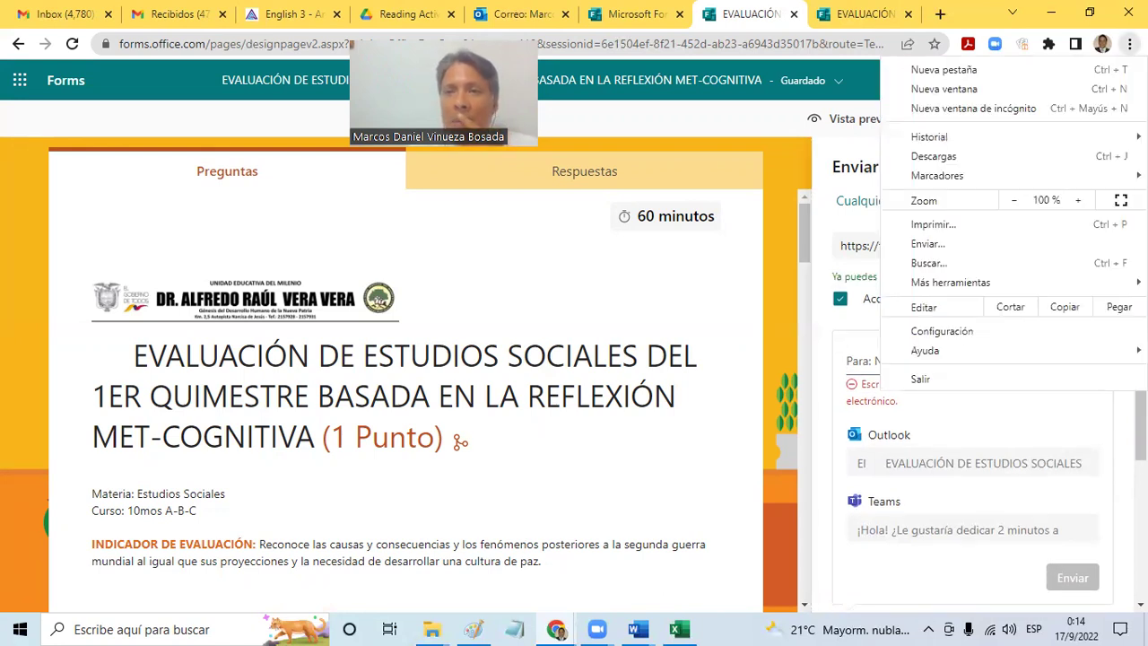
pyautogui.click(993, 111)
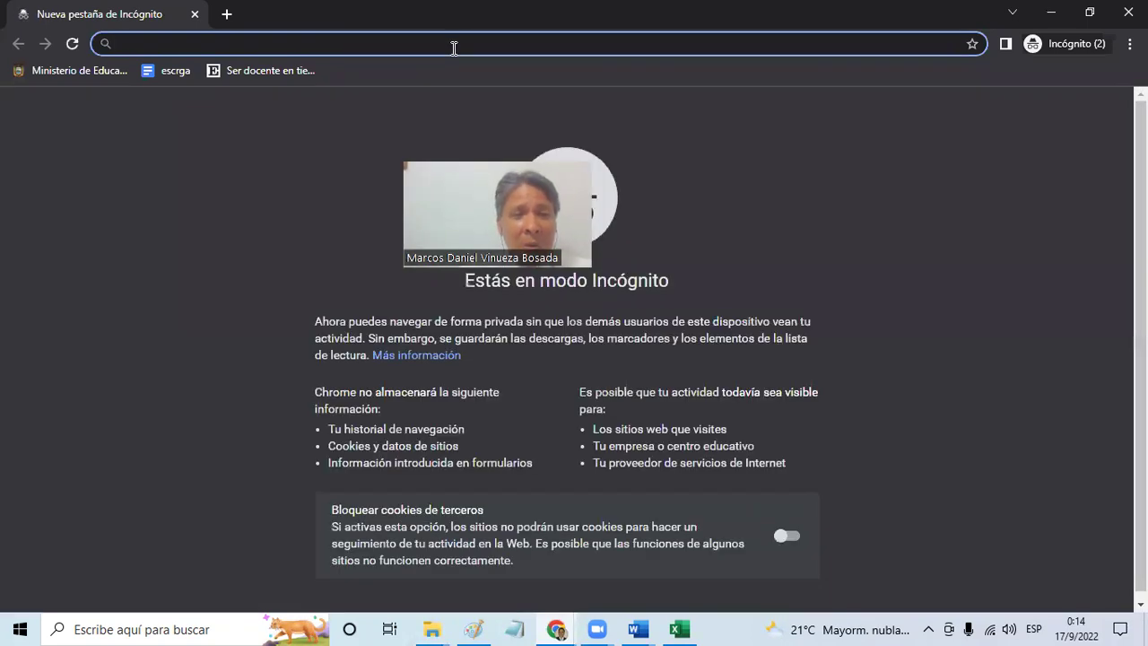
pyautogui.write('https://forms.office.com/r/r4KUEfG2tB')
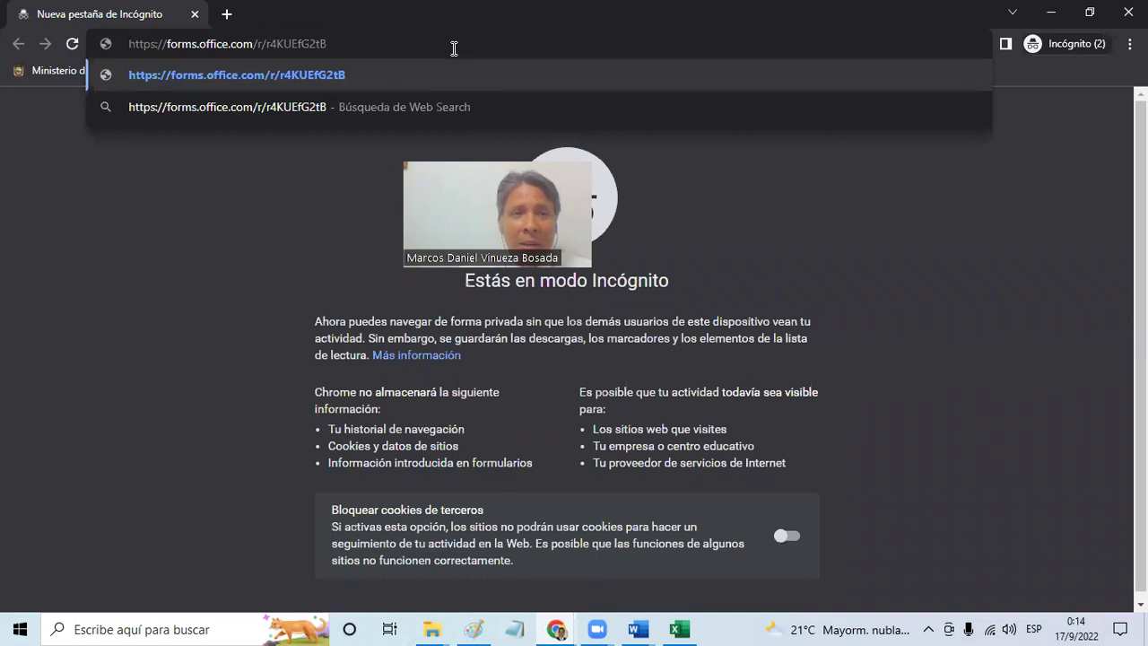
pyautogui.press('Return')
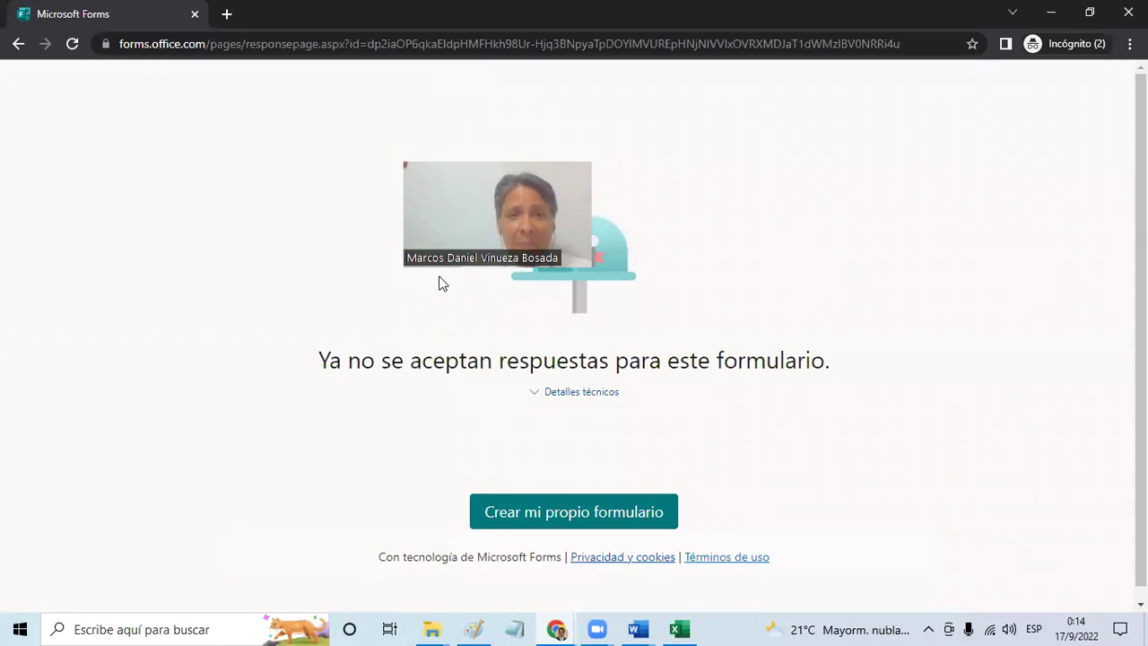
pyautogui.hotkey('alt', 'Tab')
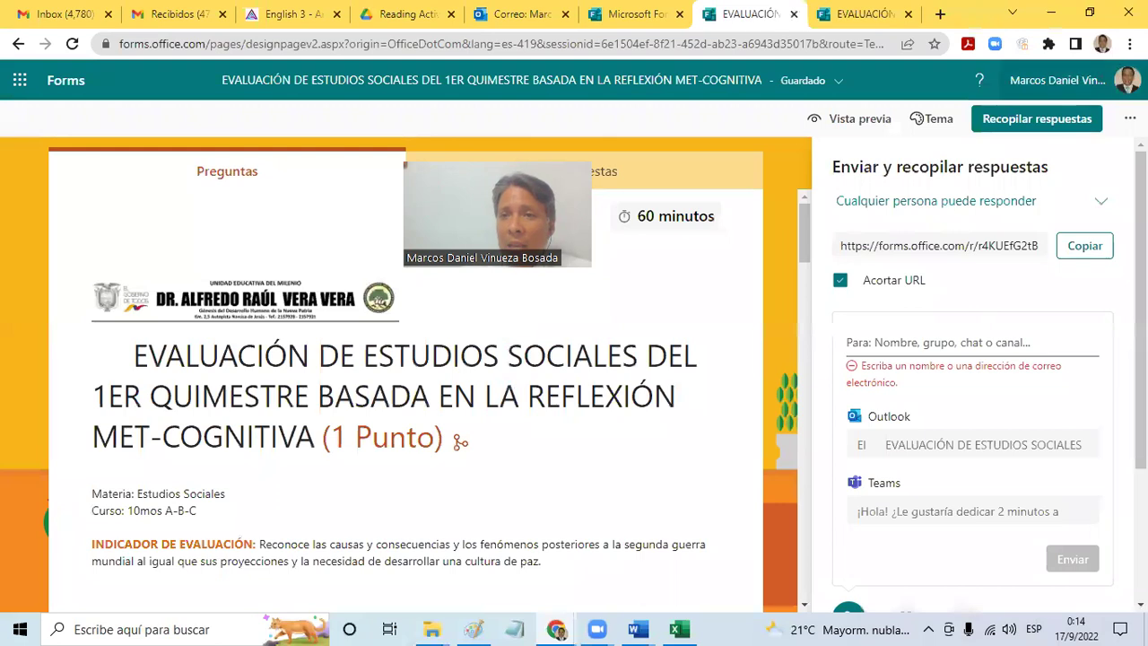
# - In Settings, change the 17/9/2022 start time from 00:45 to 00:10 and close settings
pyautogui.click(1129, 118)
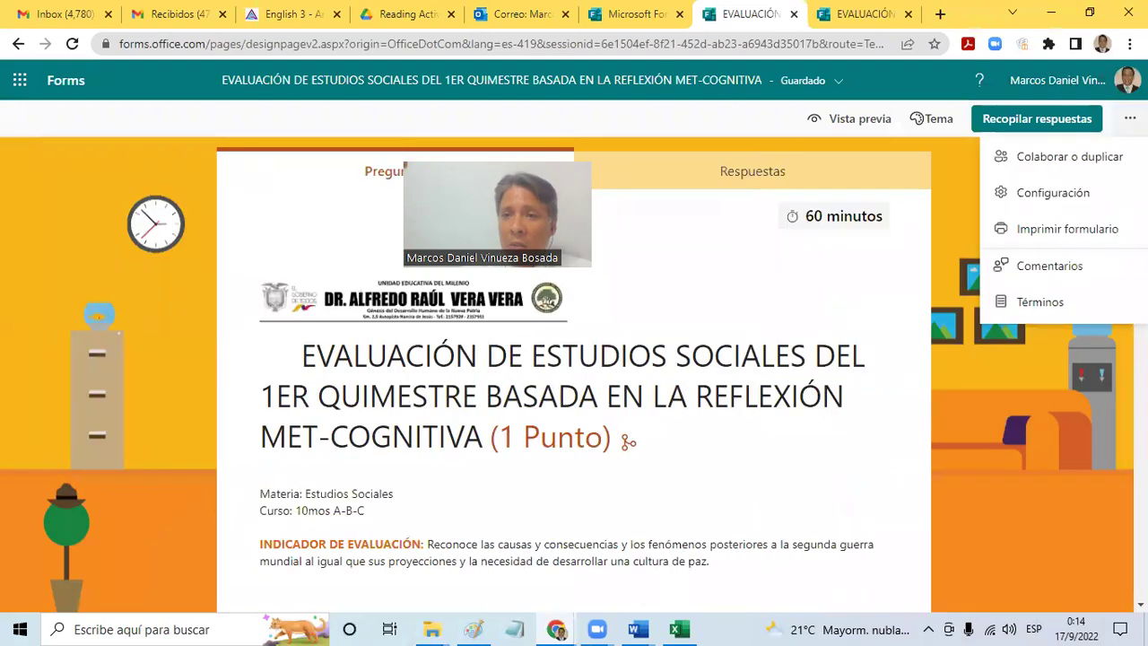
pyautogui.click(1053, 192)
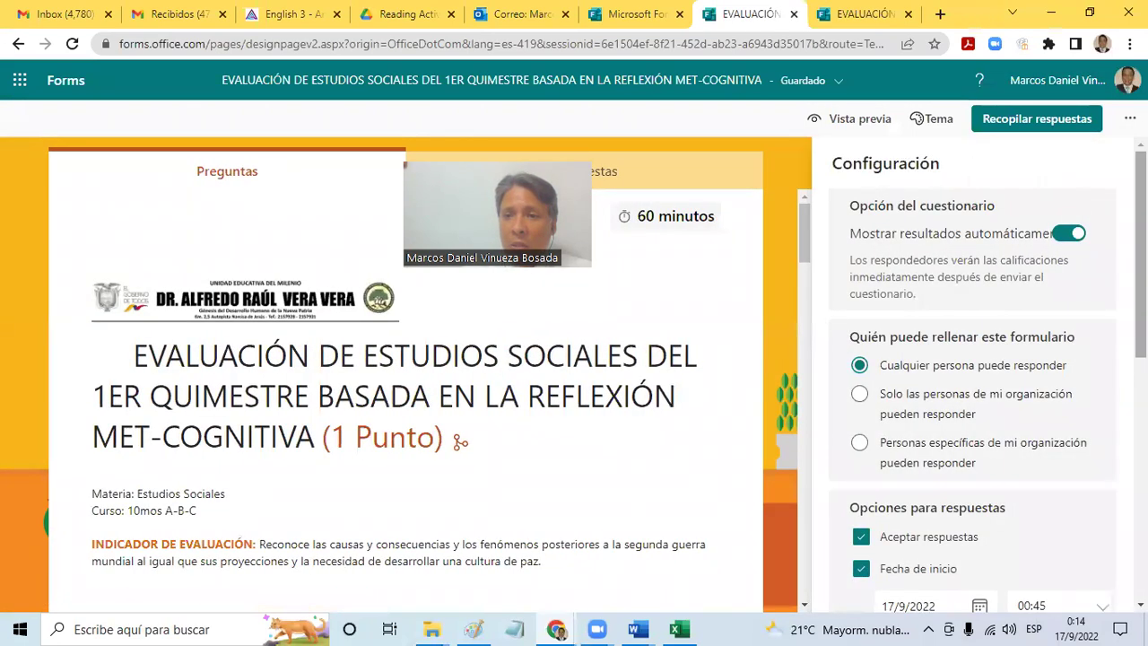
pyautogui.scroll(-1, 973, 376)
pyautogui.scroll(-1, 973, 376)
pyautogui.scroll(-1, 973, 377)
pyautogui.scroll(-1, 973, 376)
pyautogui.scroll(-1, 972, 377)
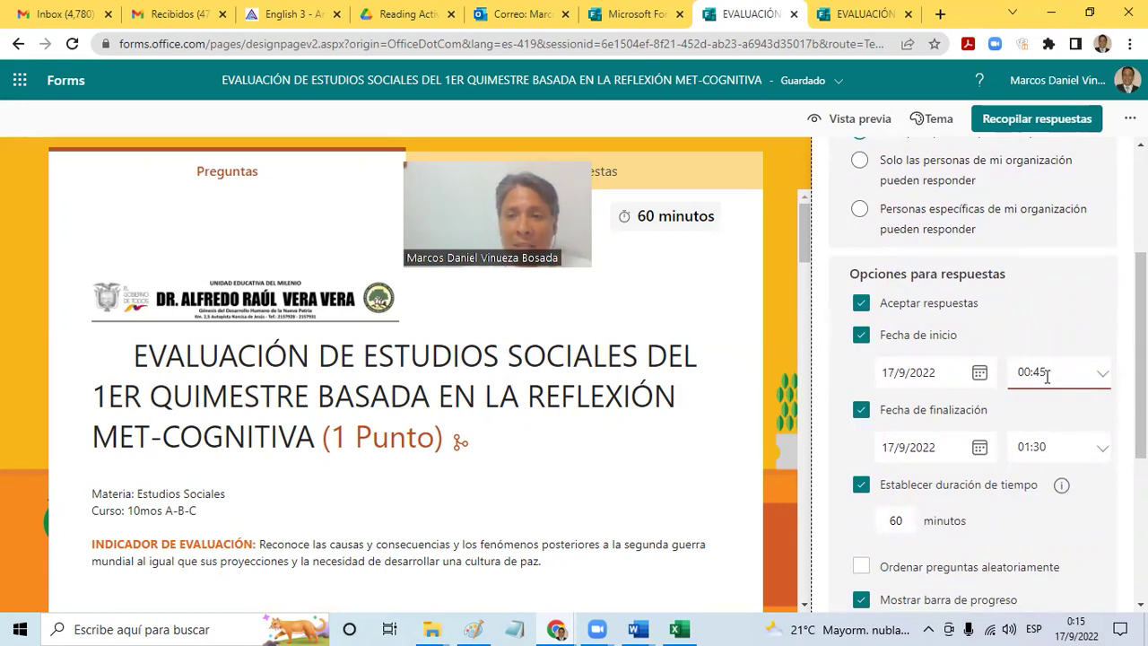
pyautogui.click(1047, 375)
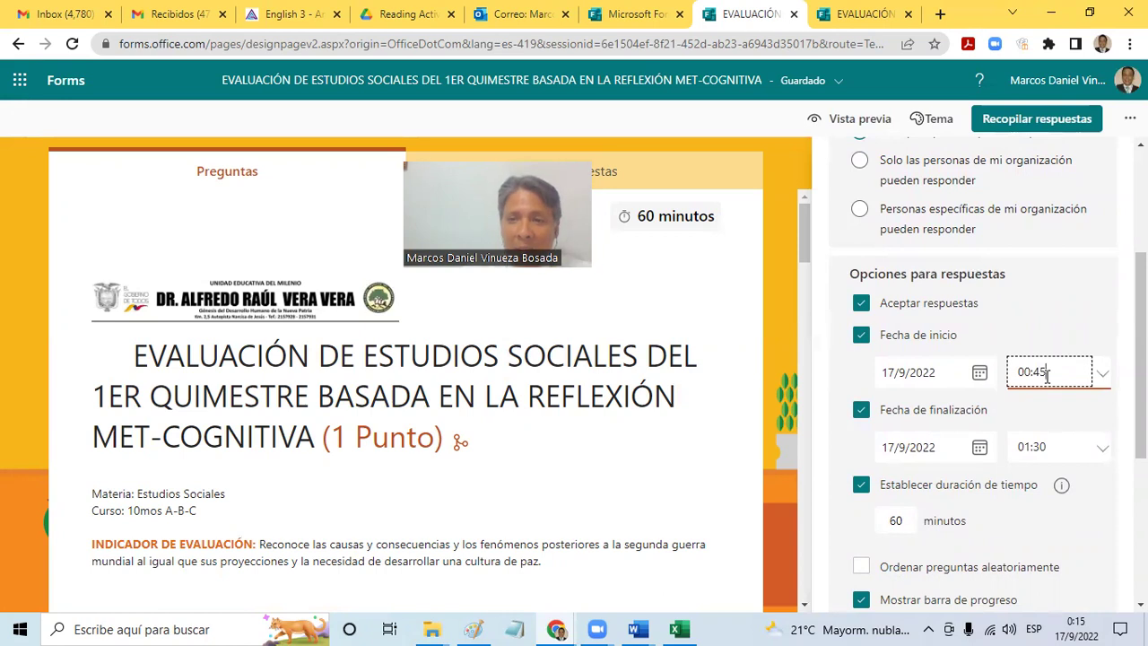
pyautogui.write('10')
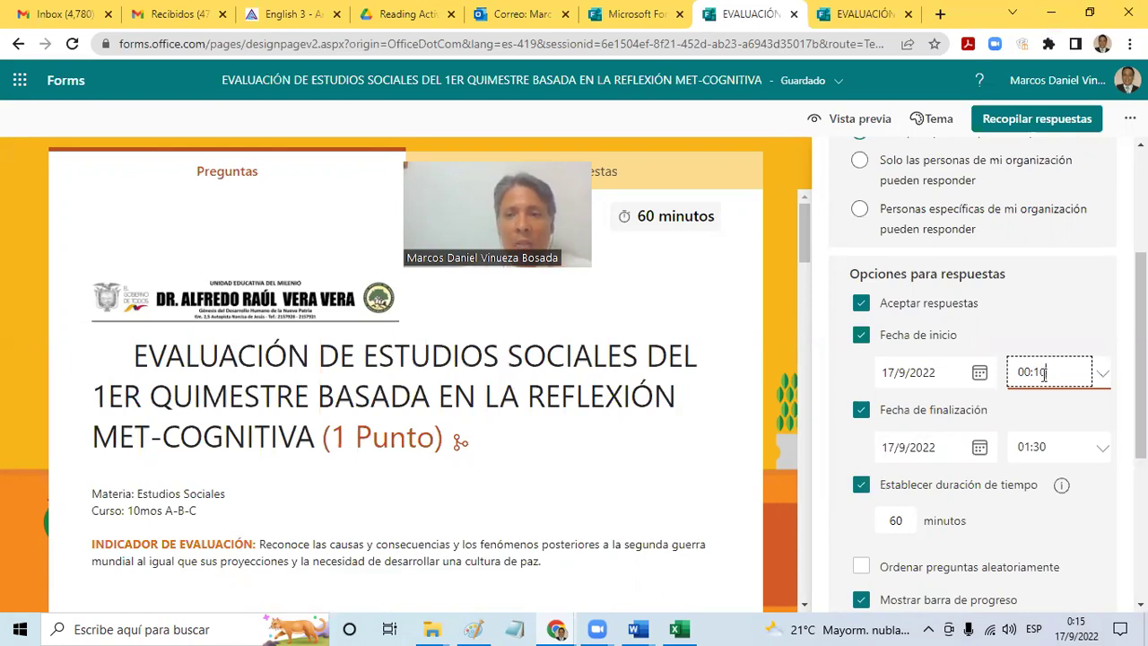
pyautogui.click(1002, 417)
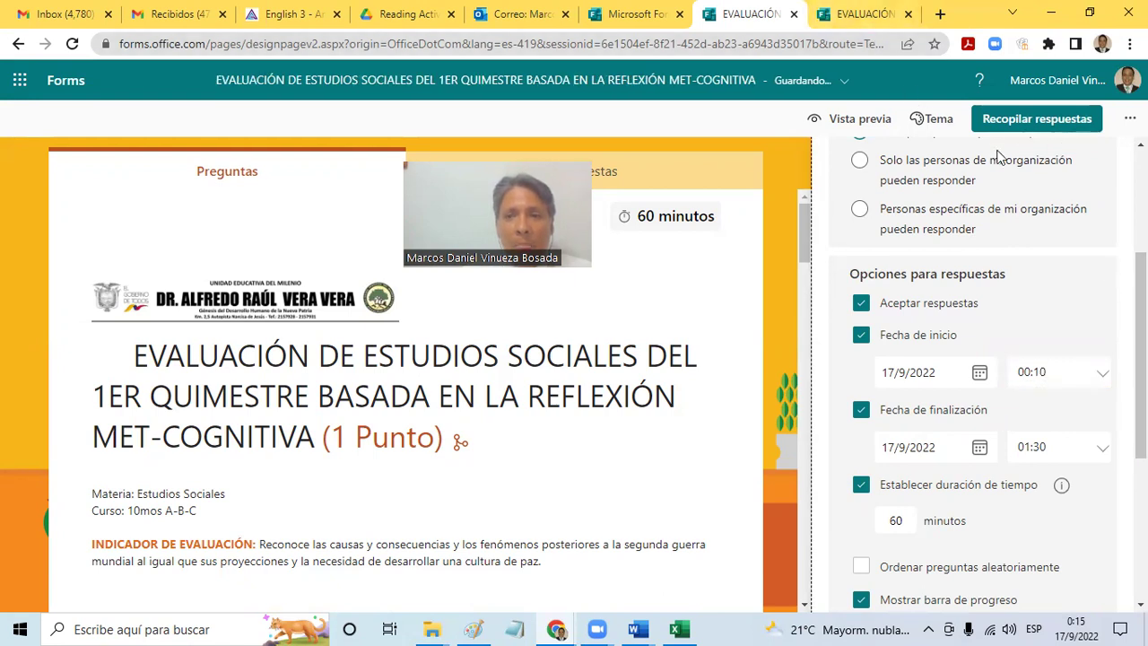
pyautogui.click(779, 157)
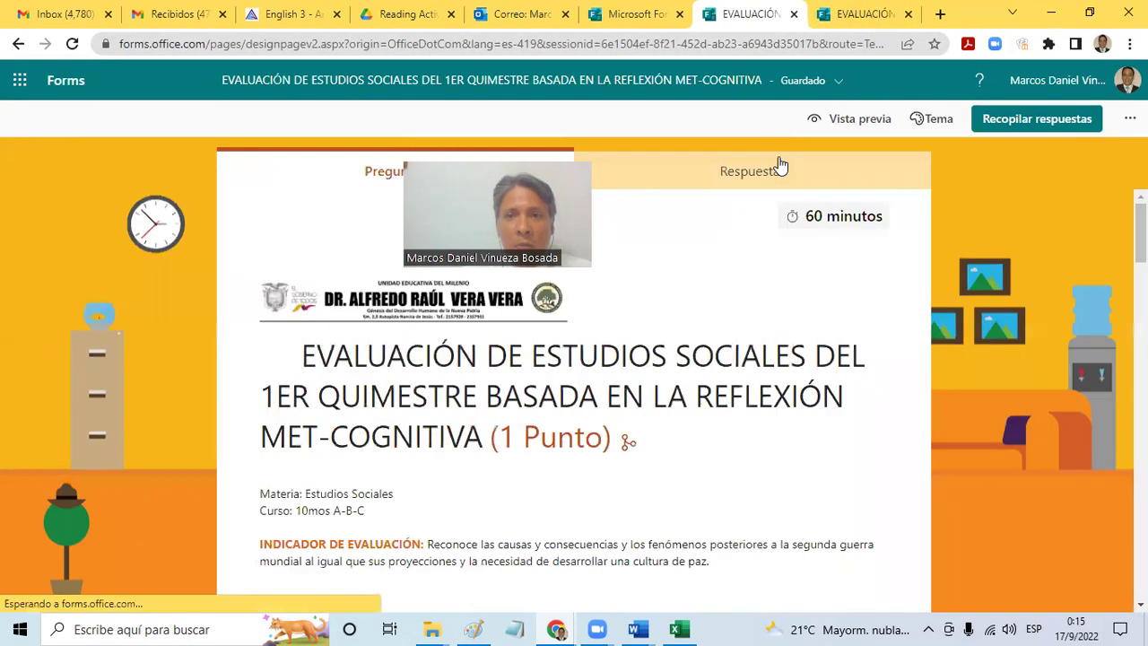
# - Reload the quiz in the incognito window to reveal its 60-minute start screen
pyautogui.hotkey('alt', 'Tab')
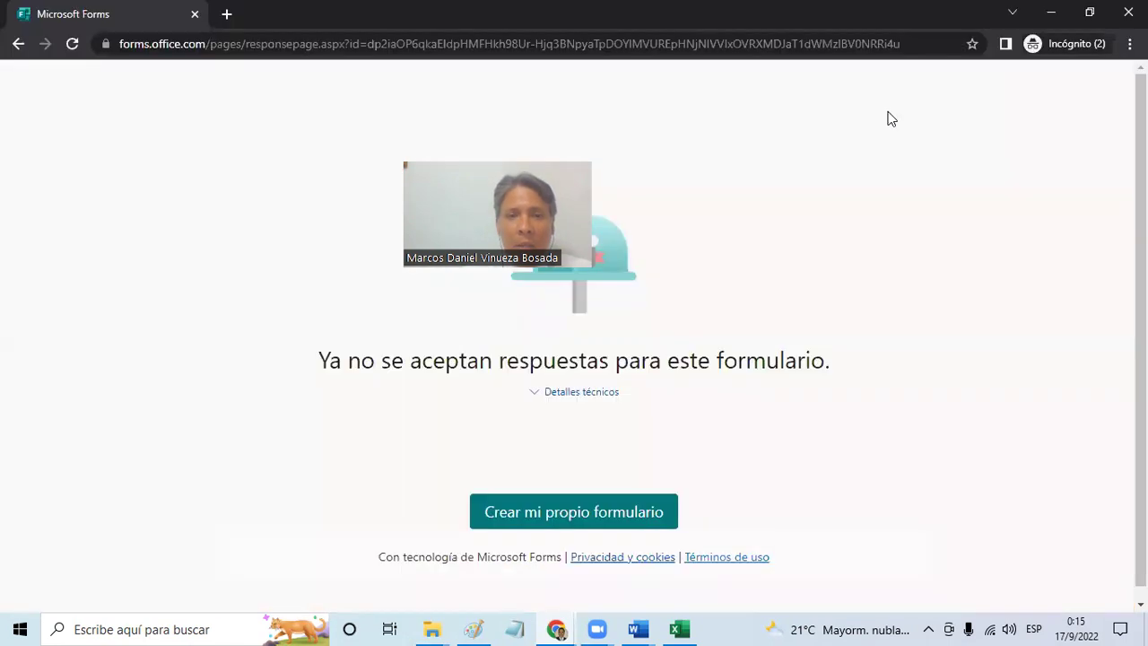
pyautogui.click(73, 44)
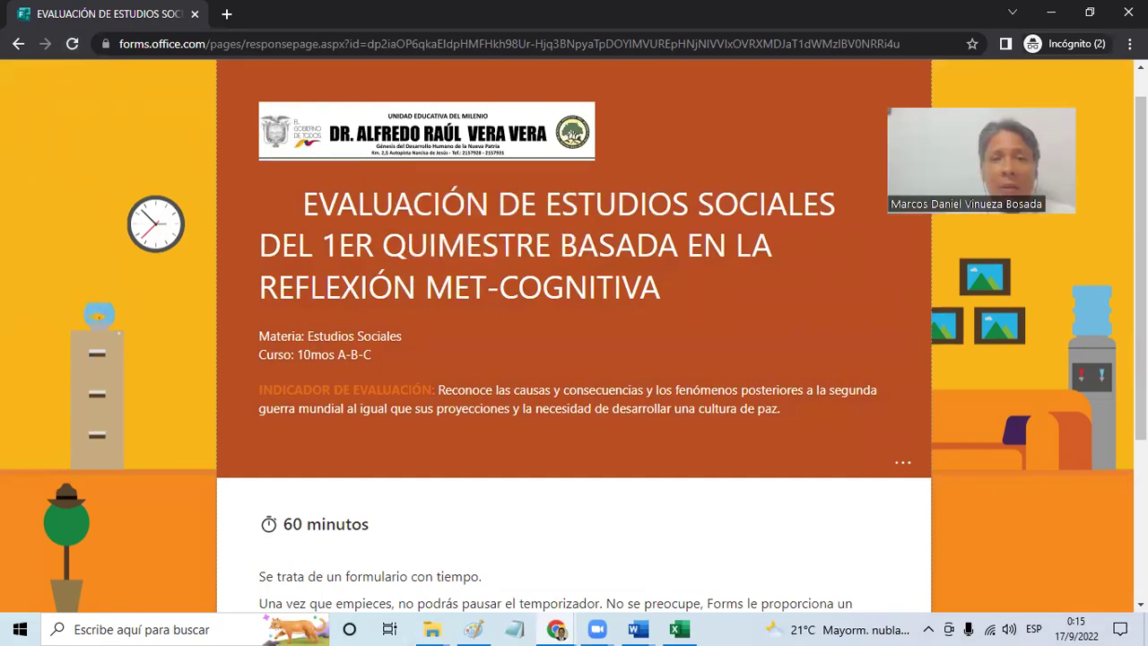
pyautogui.scroll(-3, 574, 359)
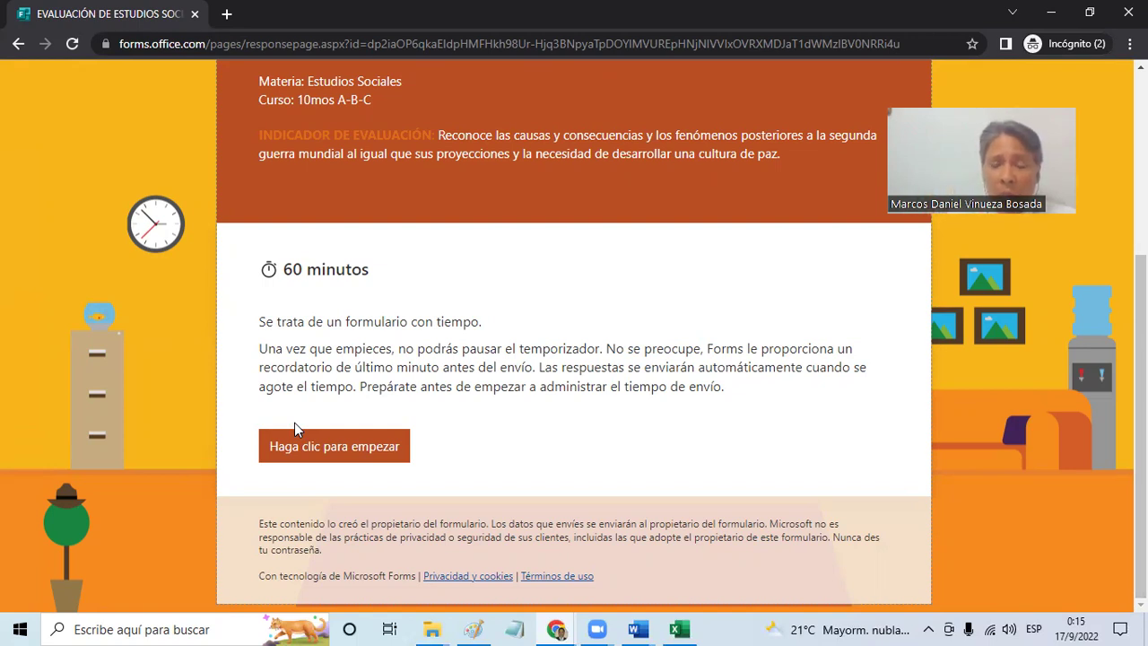
# - Start the timed quiz, choose 10moA, enter a test name, and go to page 2
pyautogui.click(348, 450)
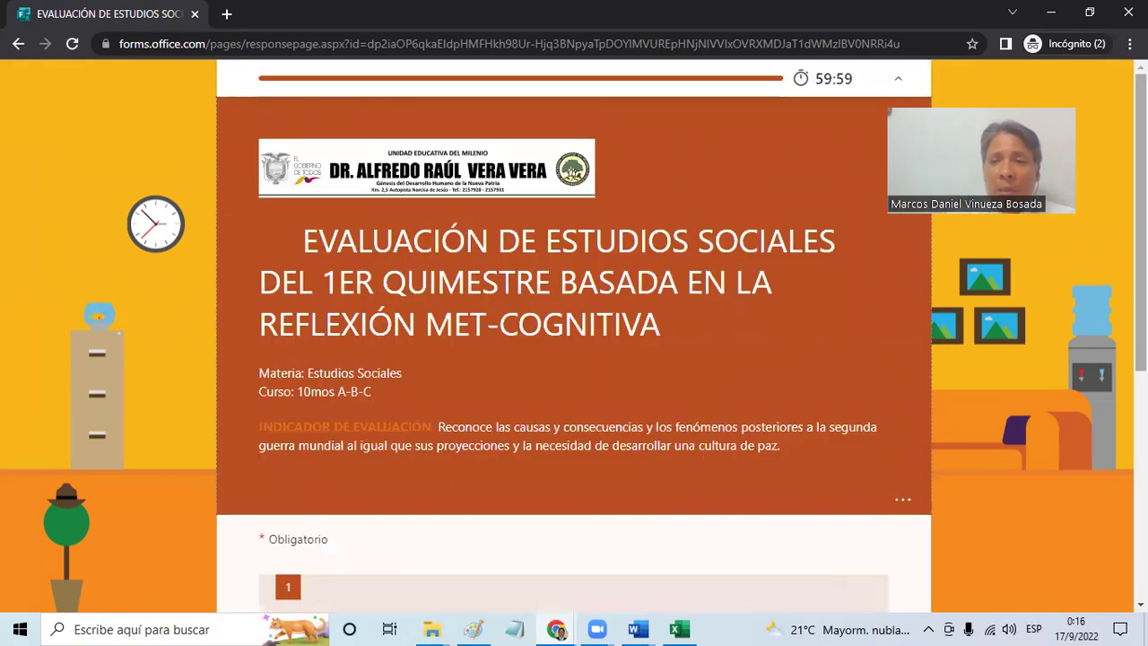
pyautogui.scroll(-4, 468, 336)
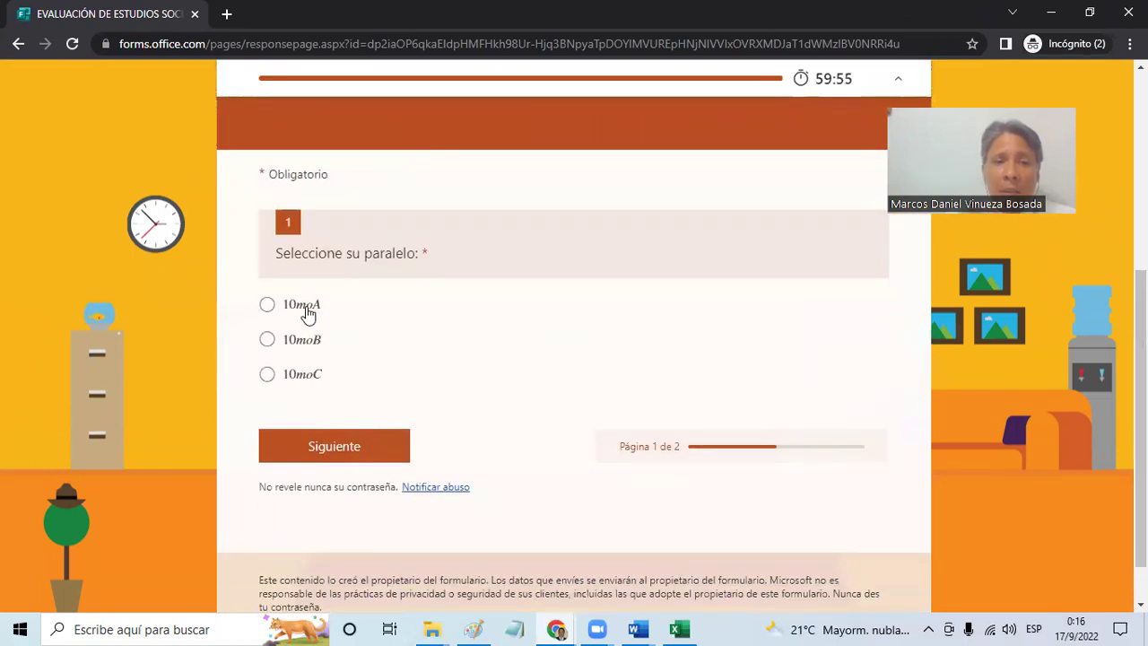
pyautogui.click(305, 310)
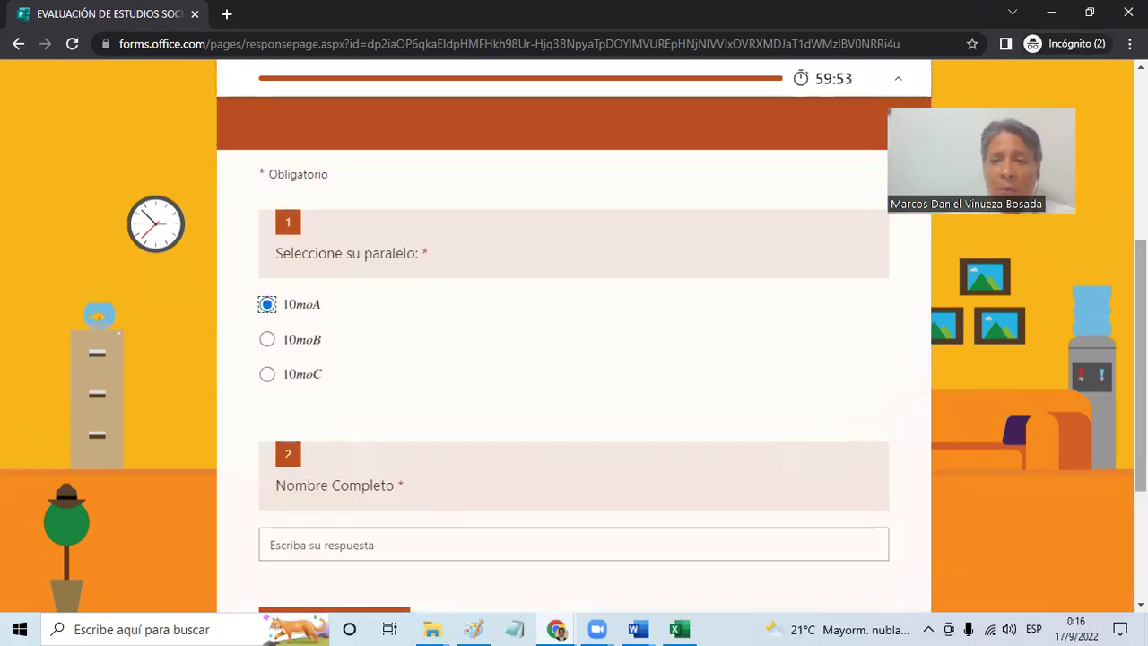
pyautogui.scroll(-2, 681, 457)
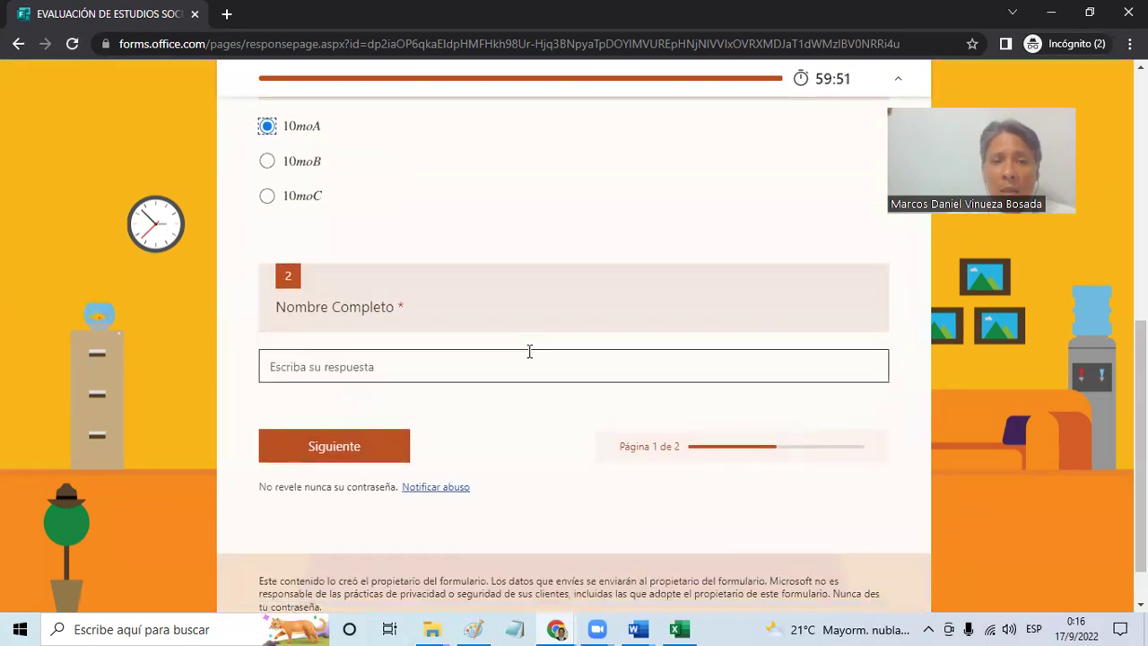
pyautogui.write('MA')
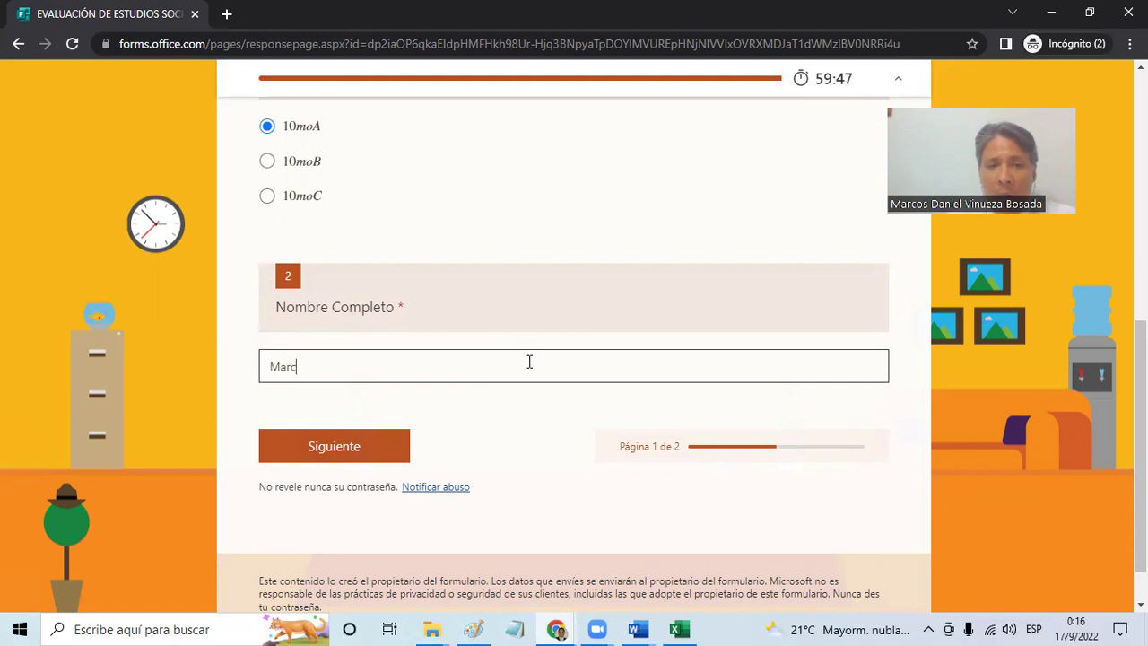
pyautogui.click(406, 453)
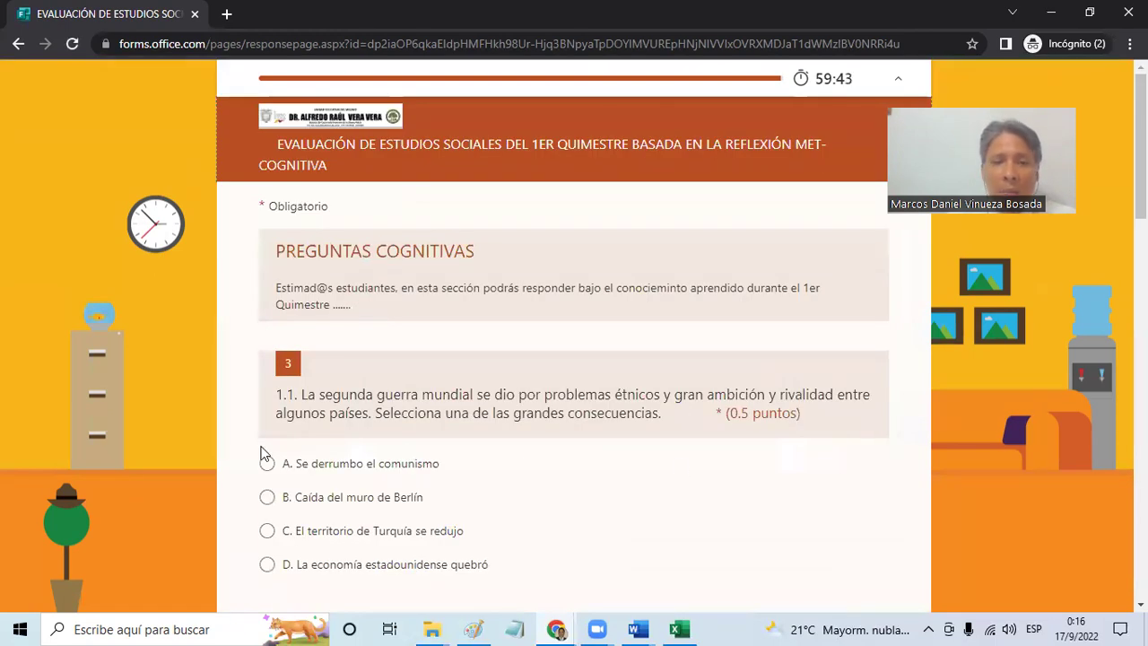
# - Answer A for question 3, c for 4, placeholder text for 5, Opción 1 for 6 and 7, then submit
pyautogui.click(266, 463)
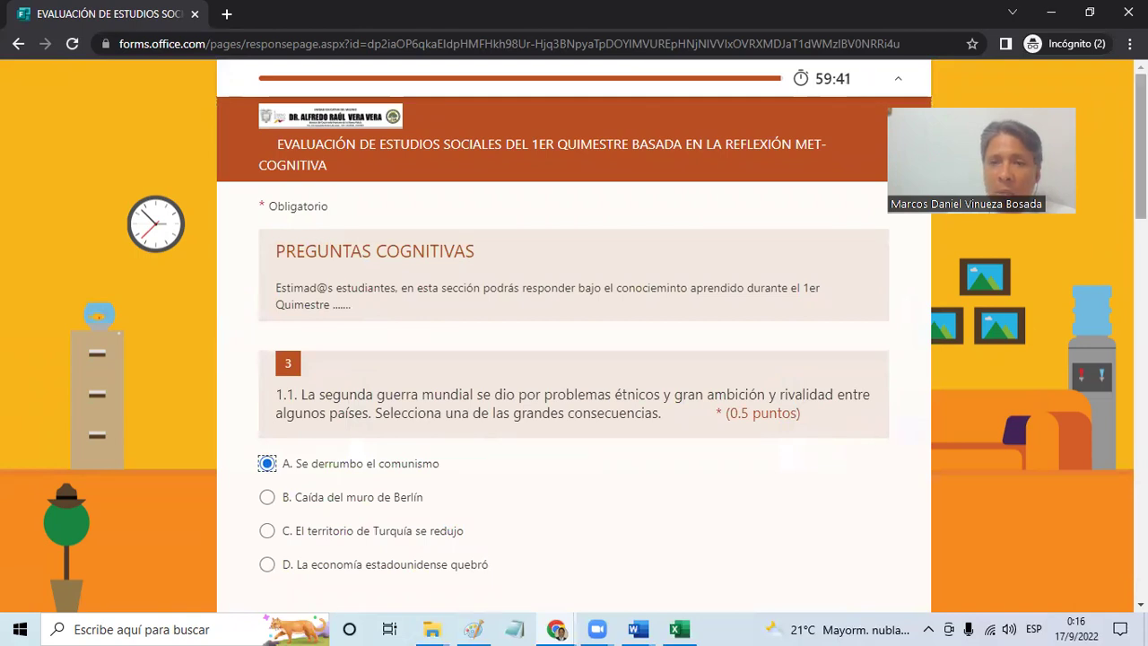
pyautogui.scroll(-5, 574, 359)
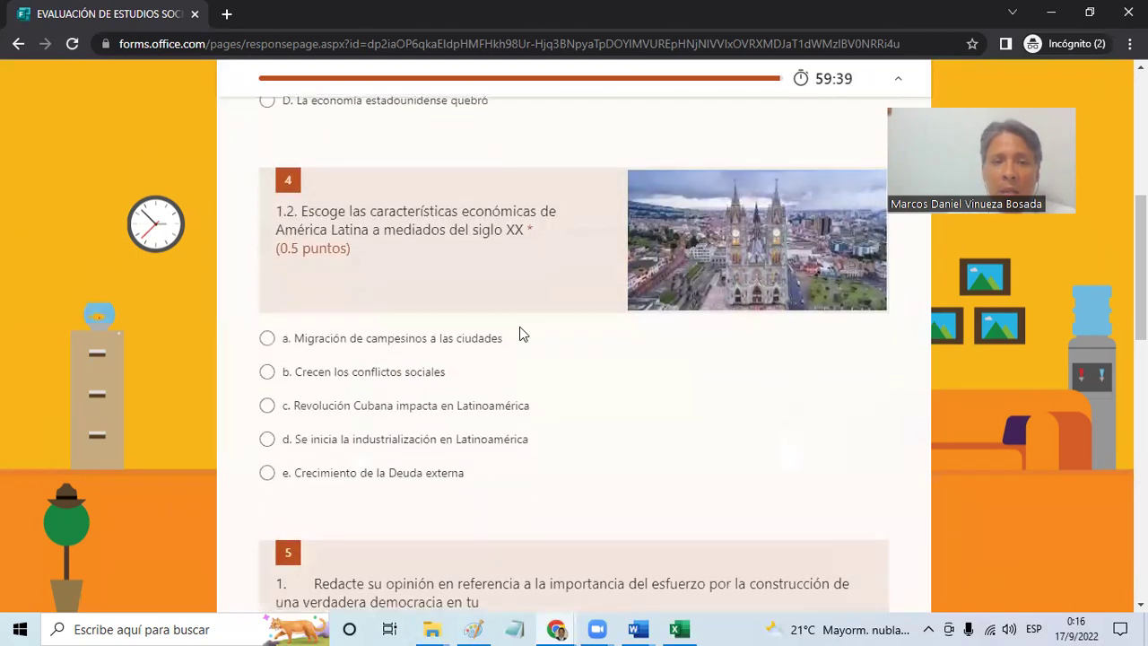
pyautogui.click(266, 405)
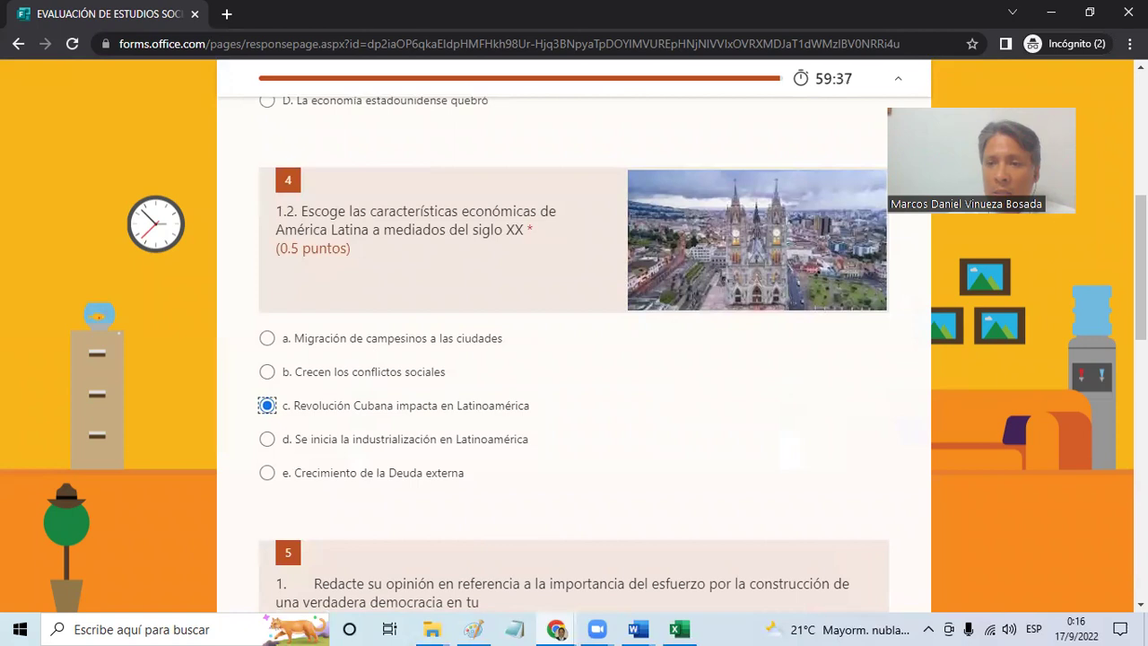
pyautogui.scroll(-4, 552, 348)
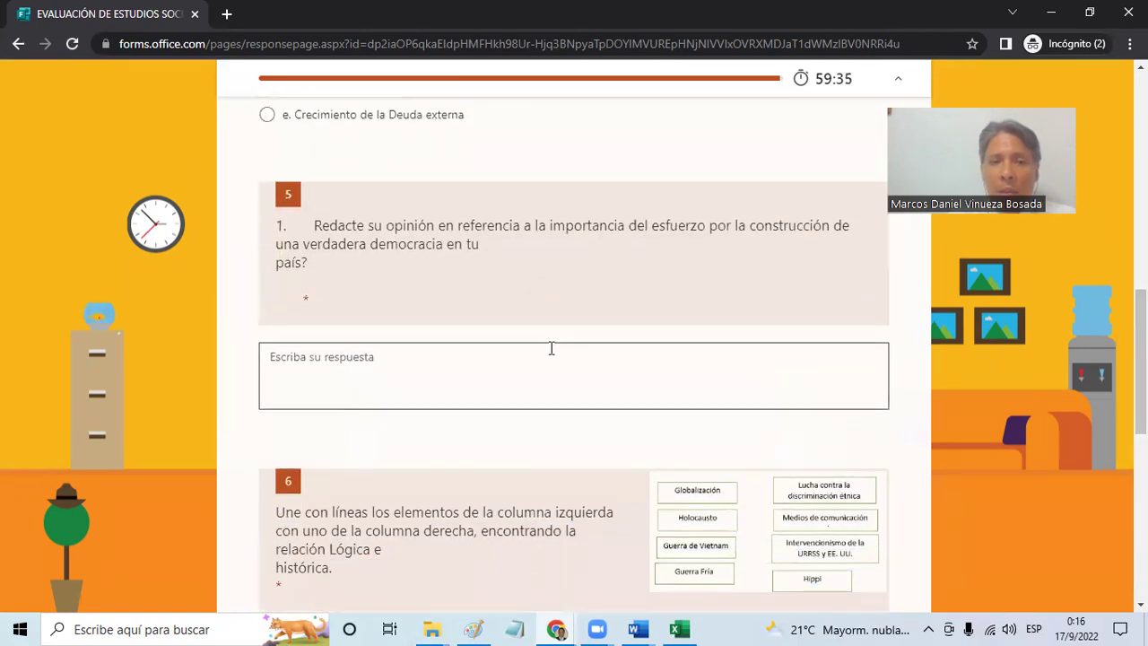
pyautogui.click(533, 356)
pyautogui.write('jjhjbkbkbkjb')
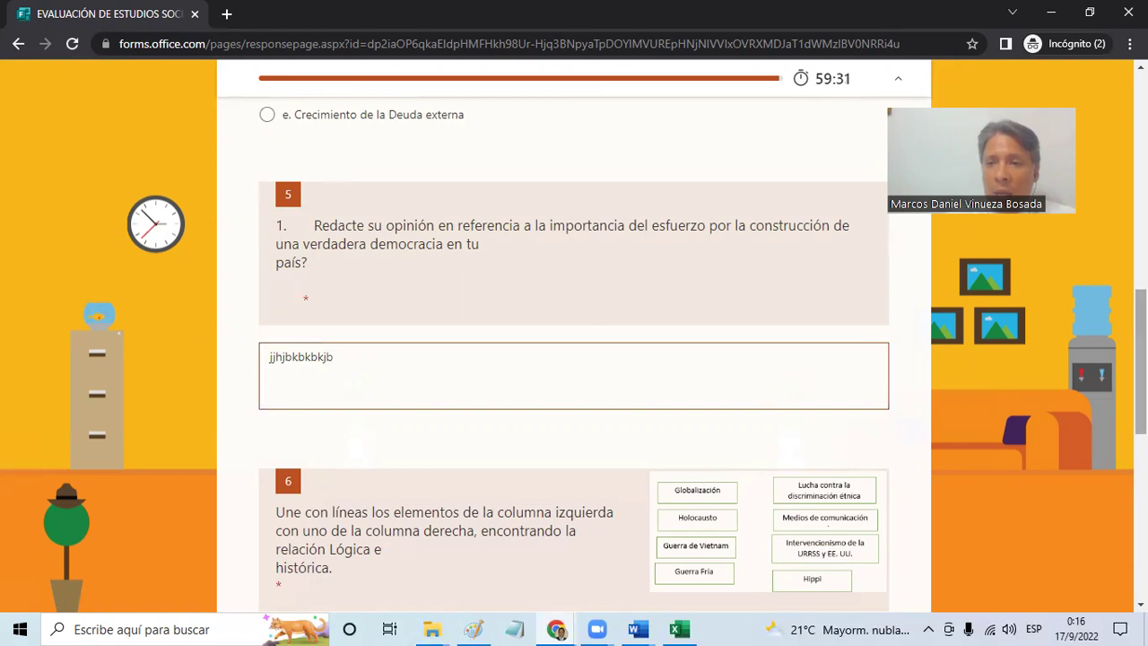
pyautogui.scroll(-3, 341, 396)
pyautogui.click(288, 405)
pyautogui.scroll(-3, 571, 442)
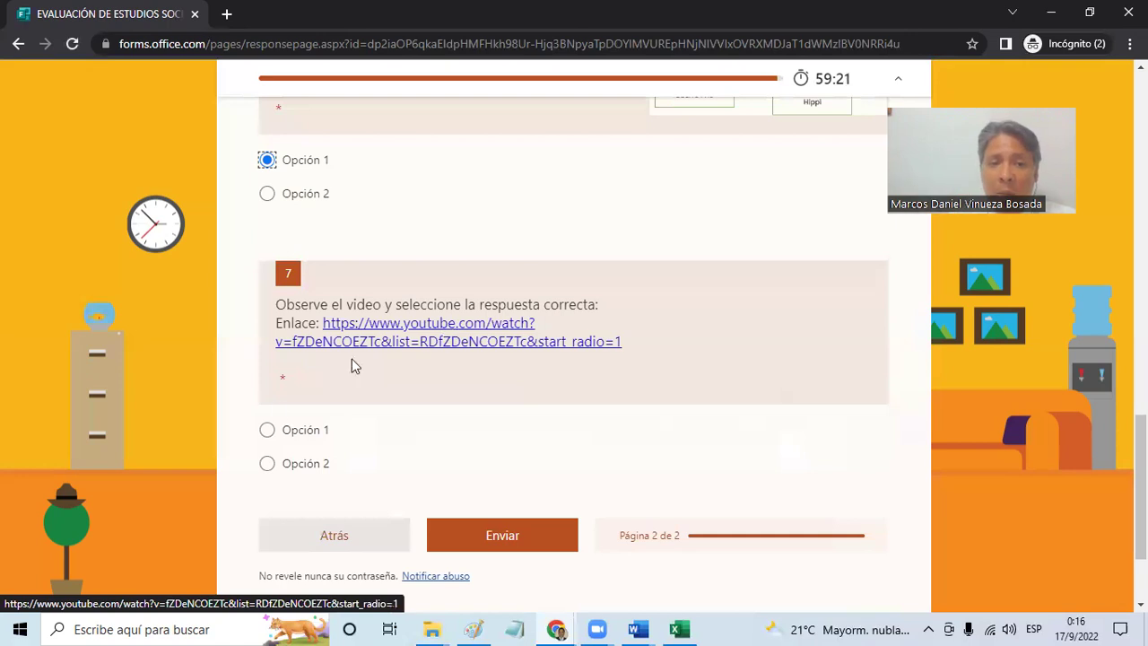
pyautogui.click(266, 431)
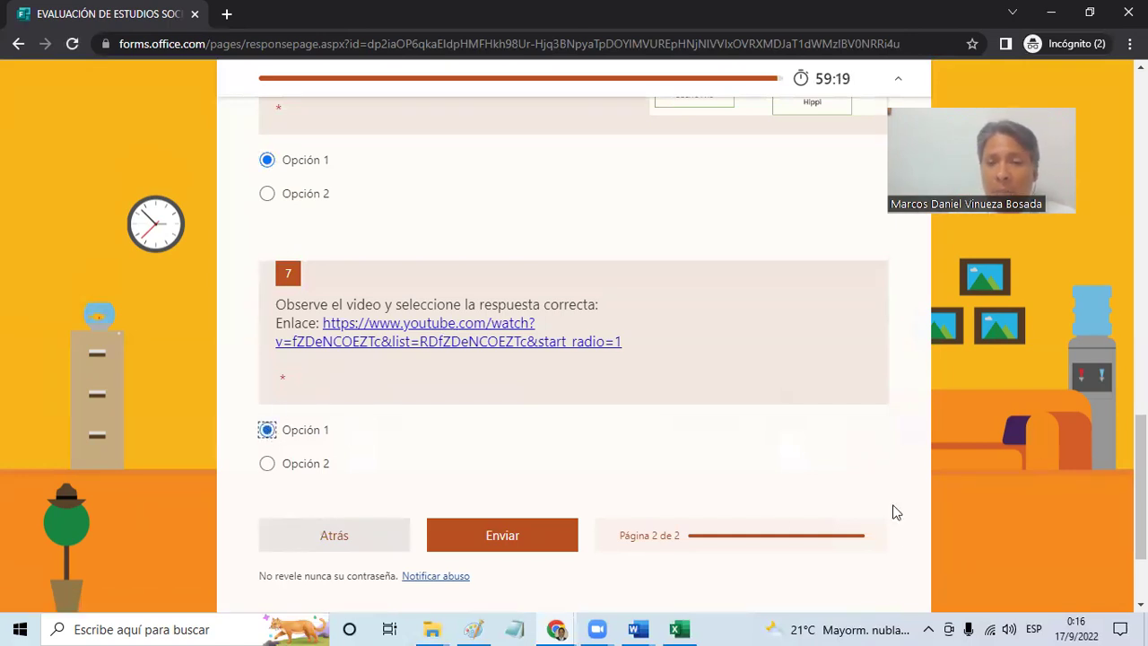
pyautogui.click(508, 543)
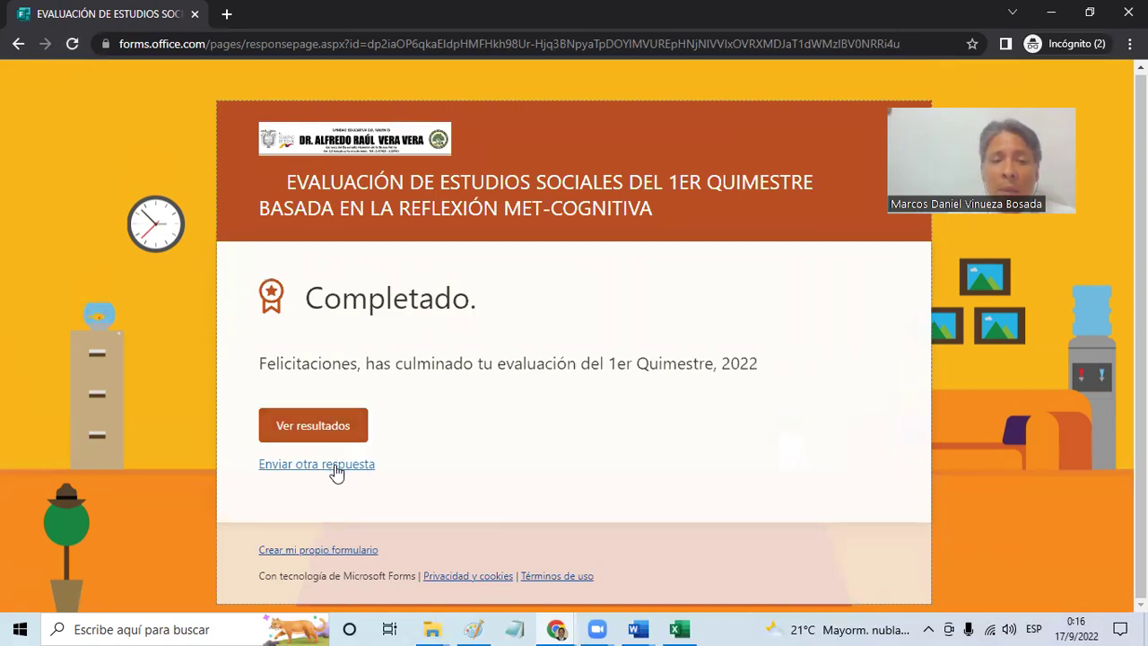
# - Begin another response and restart the timed quiz
pyautogui.click(334, 463)
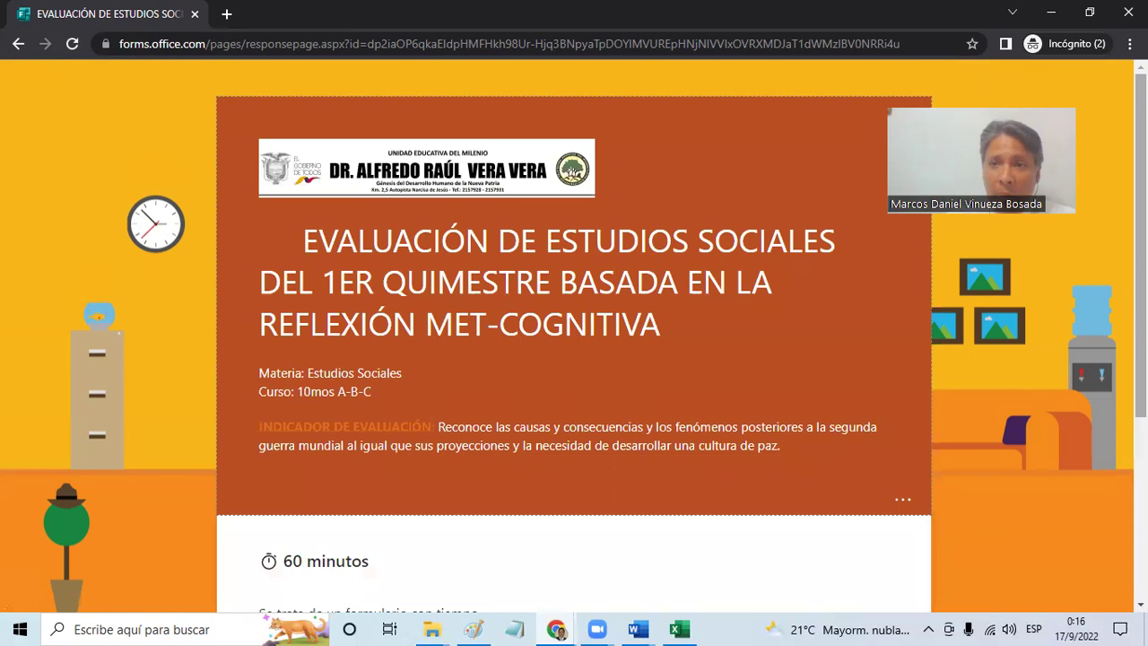
pyautogui.scroll(-1, 574, 332)
pyautogui.scroll(-1, 574, 332)
pyautogui.scroll(-1, 573, 331)
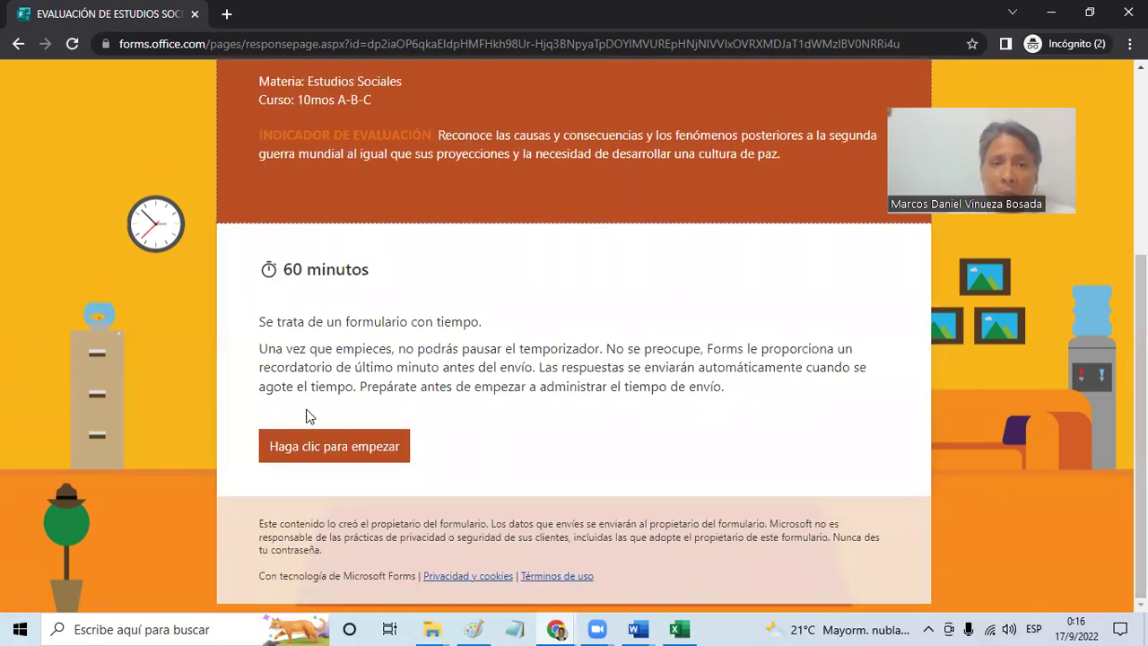
pyautogui.click(350, 443)
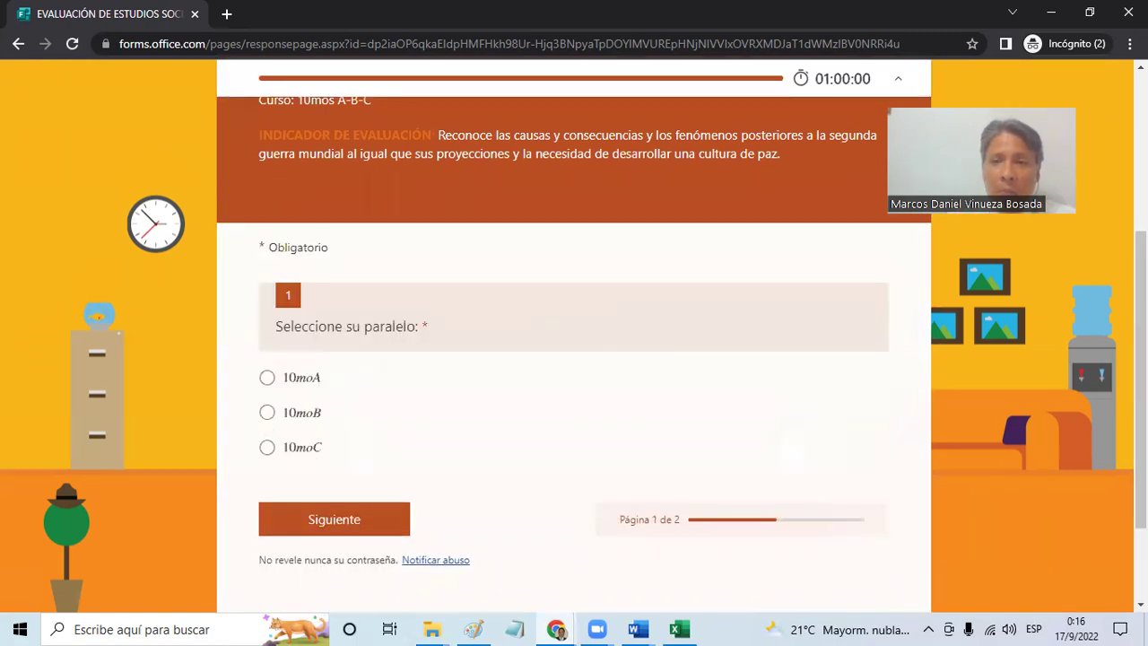
# - Choose 10moB, enter a test name, and advance to page 2
pyautogui.scroll(-2, 426, 267)
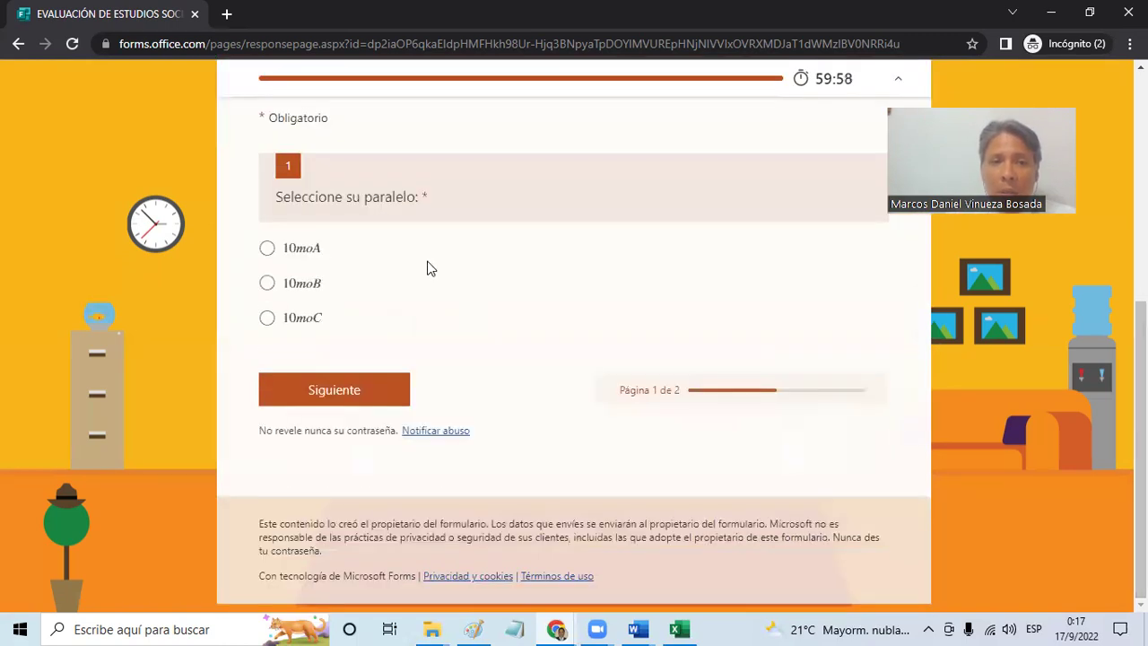
pyautogui.click(266, 283)
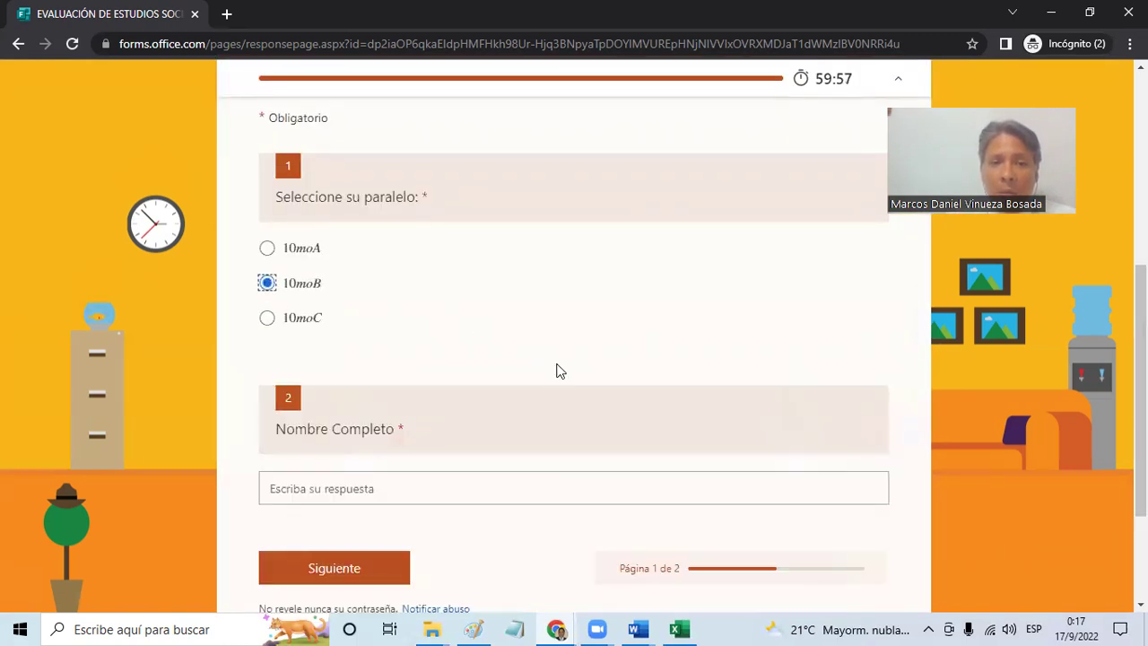
pyautogui.click(388, 502)
pyautogui.write('Daniel')
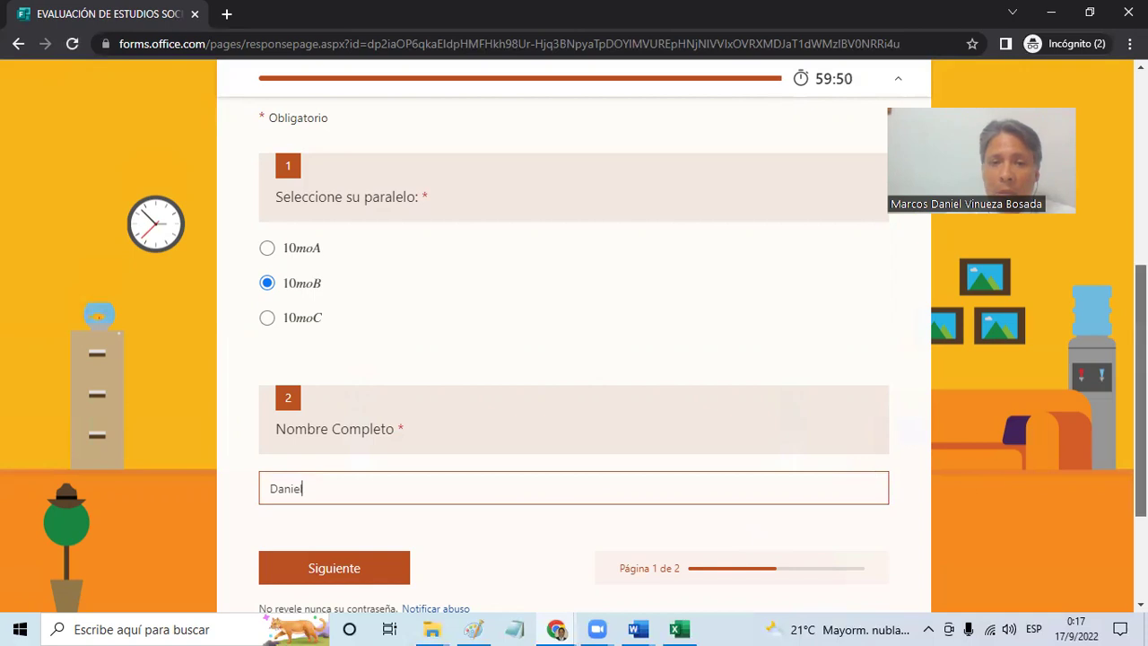
pyautogui.scroll(-2, 565, 394)
pyautogui.click(350, 394)
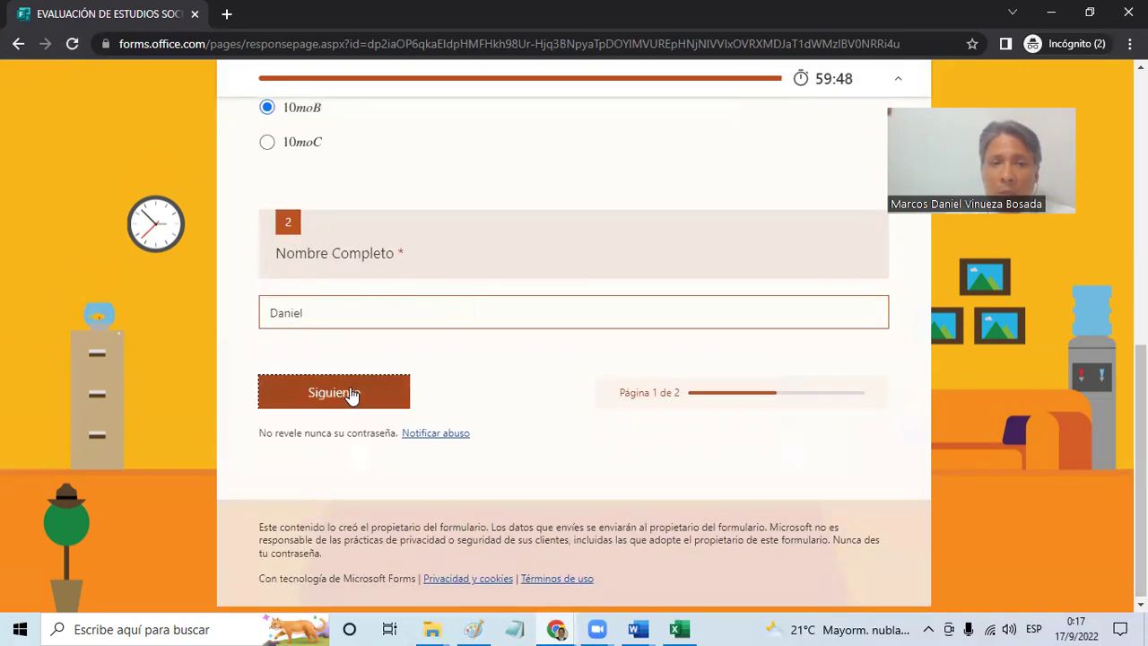
# - Answer A for question 3, a for 4, placeholder text for 5, Opción 2 for 6 and 7, then submit
pyautogui.moveTo(439, 464); pyautogui.dragTo(404, 467)
pyautogui.click(405, 474)
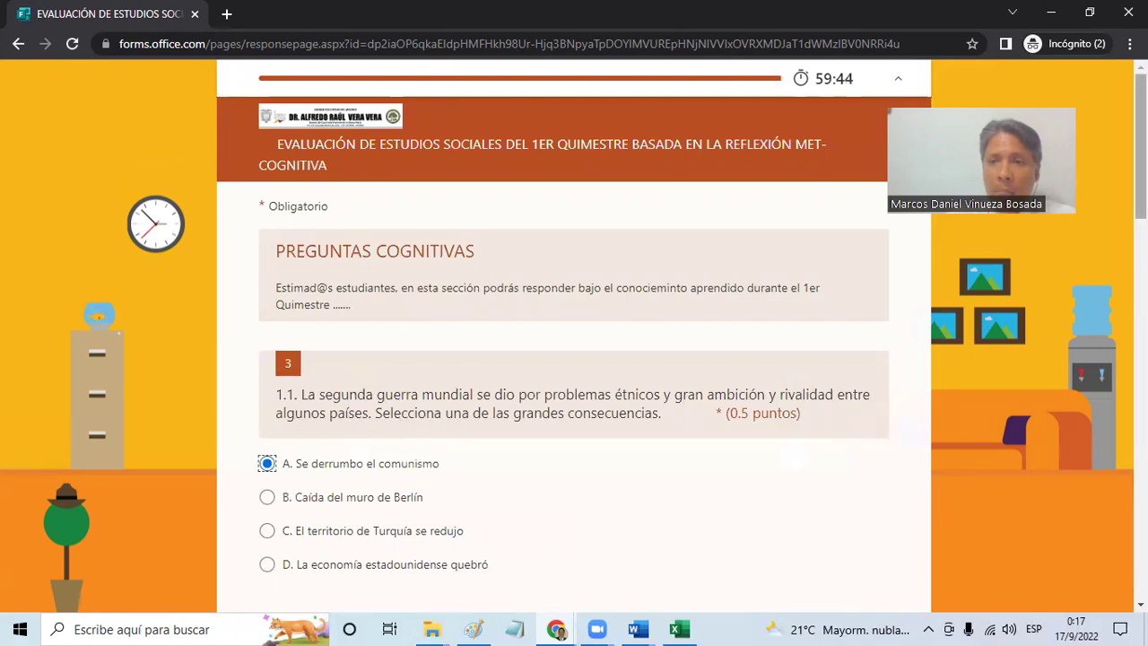
pyautogui.scroll(-6, 405, 367)
pyautogui.scroll(2, 405, 367)
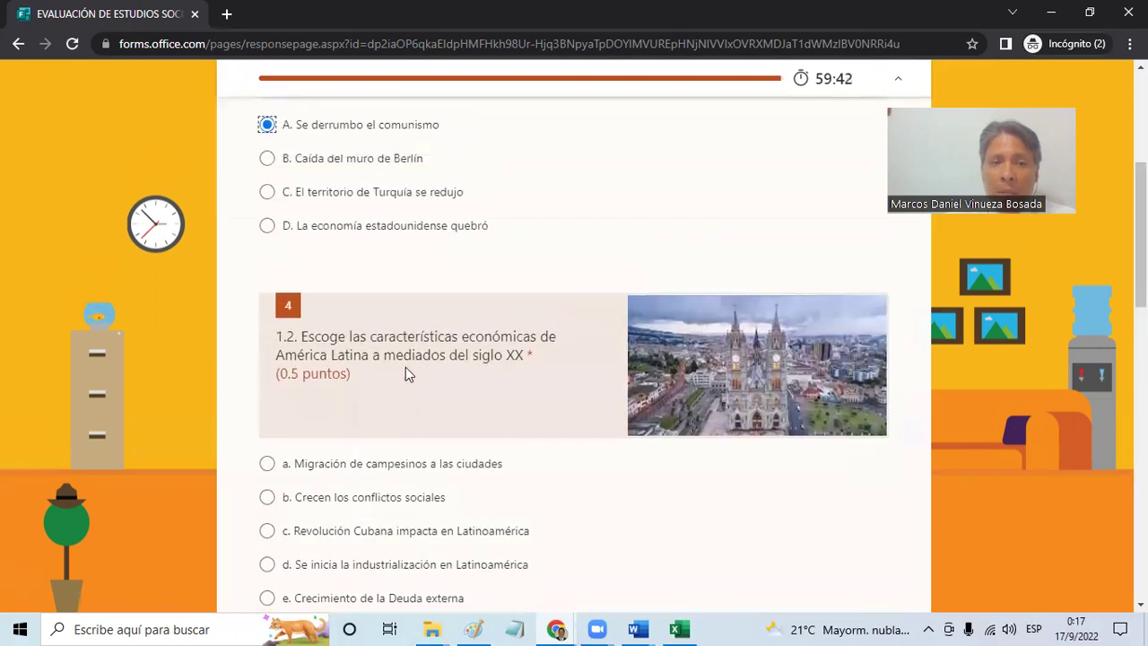
pyautogui.click(268, 466)
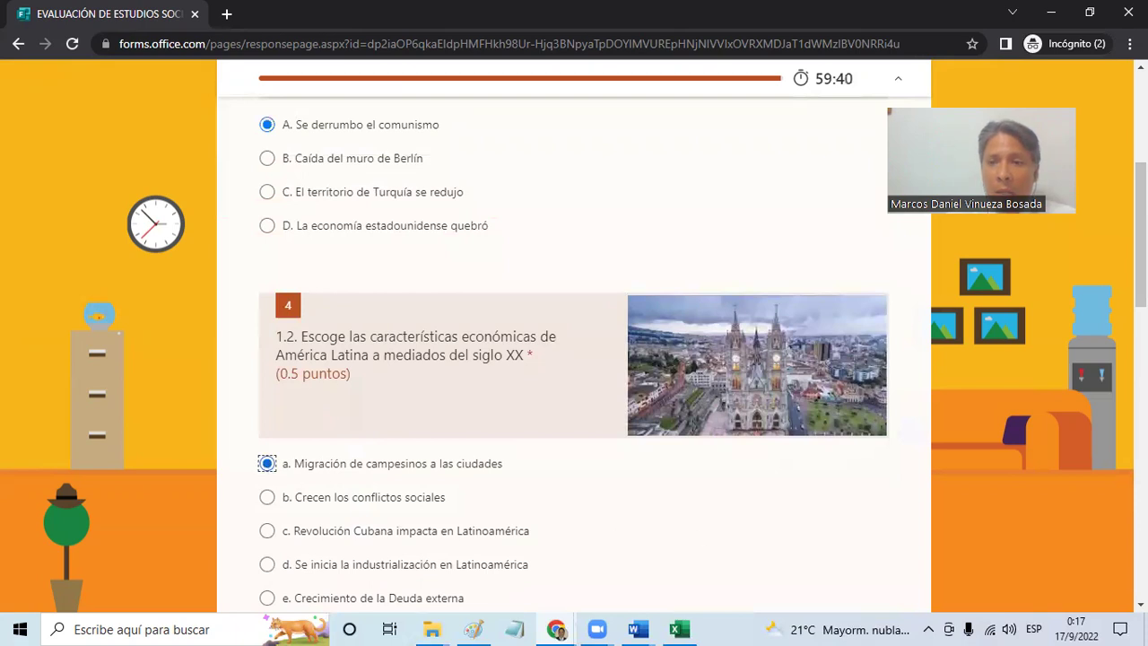
pyautogui.scroll(-5, 571, 403)
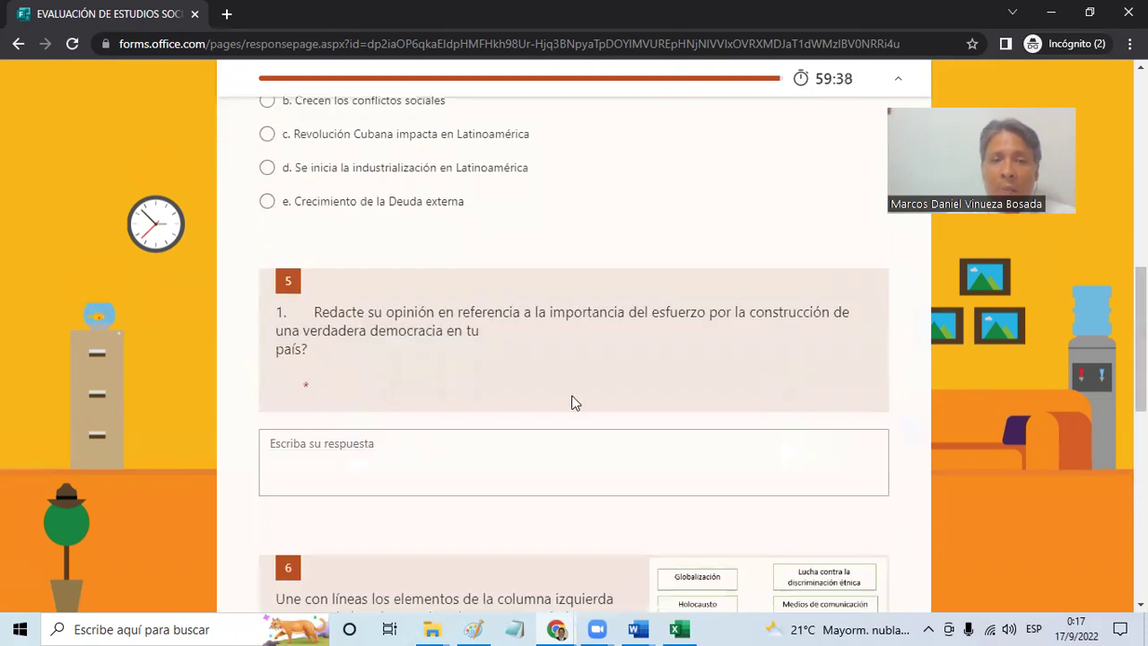
pyautogui.write('jjbkjbkb')
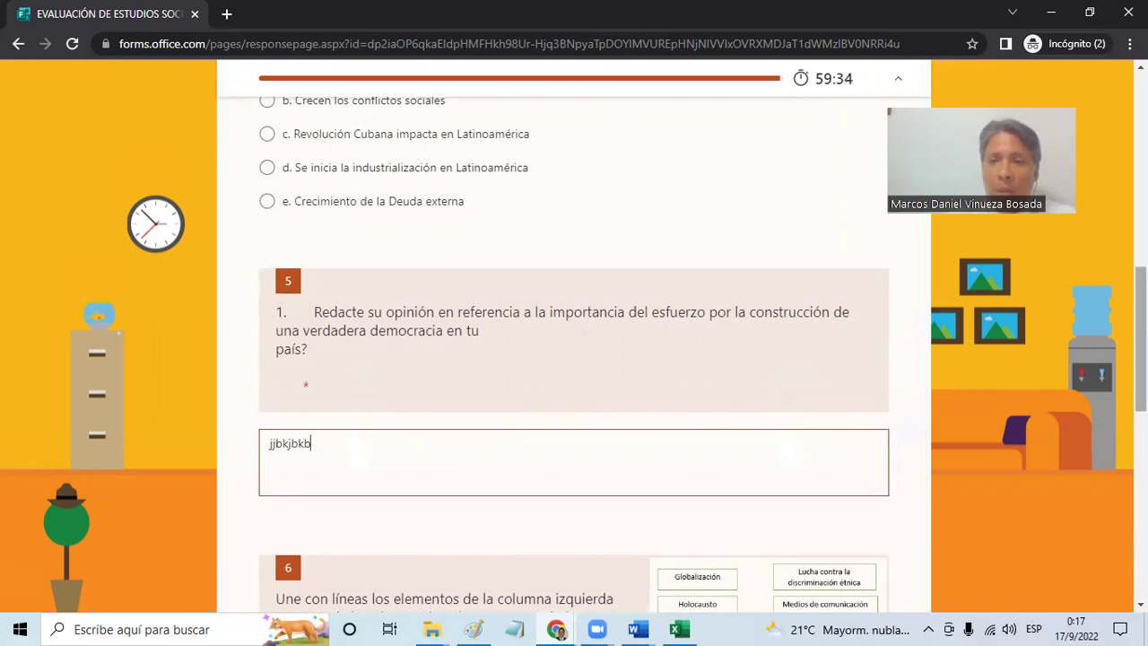
pyautogui.scroll(-3, 464, 418)
pyautogui.scroll(-2, 463, 417)
pyautogui.click(296, 337)
pyautogui.scroll(-2, 615, 410)
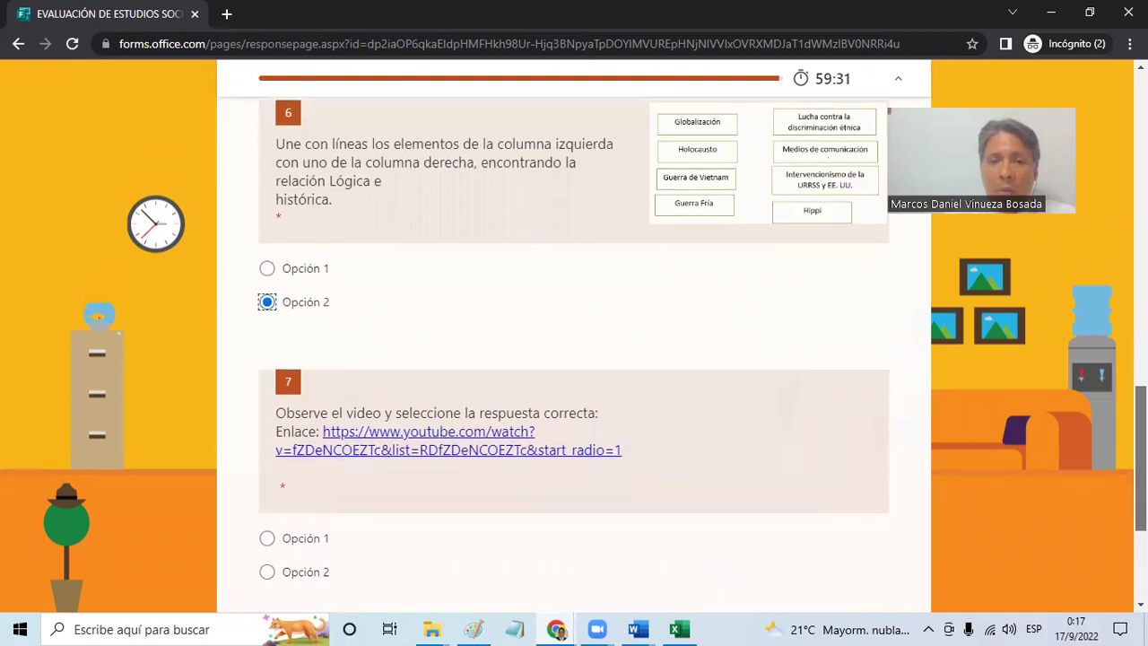
pyautogui.click(305, 395)
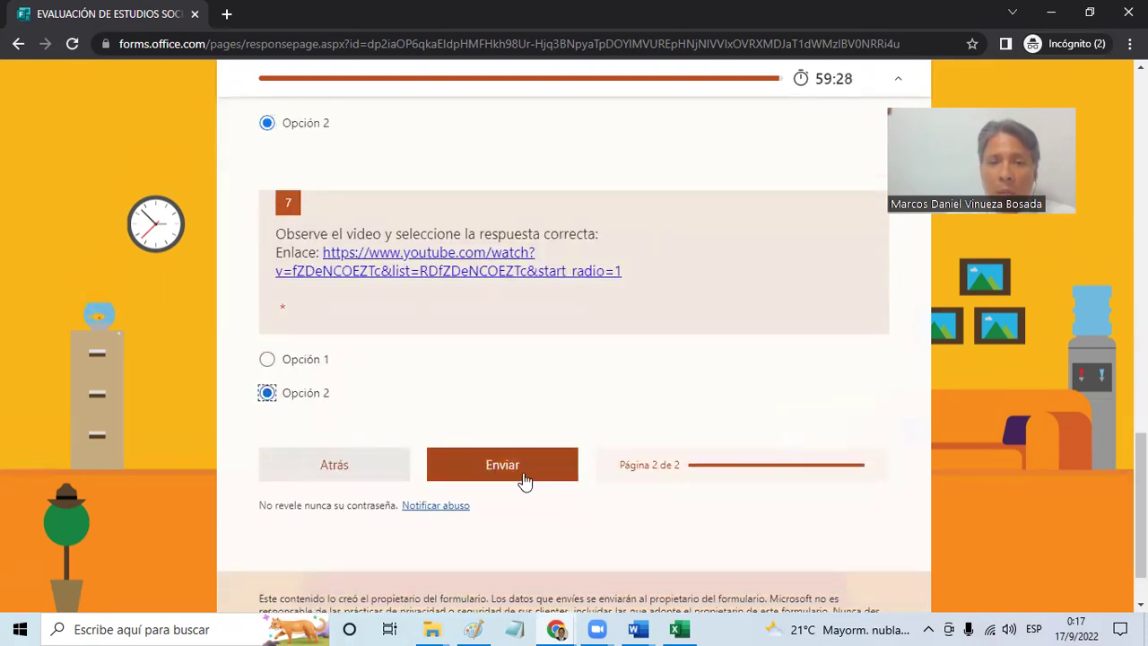
pyautogui.click(530, 480)
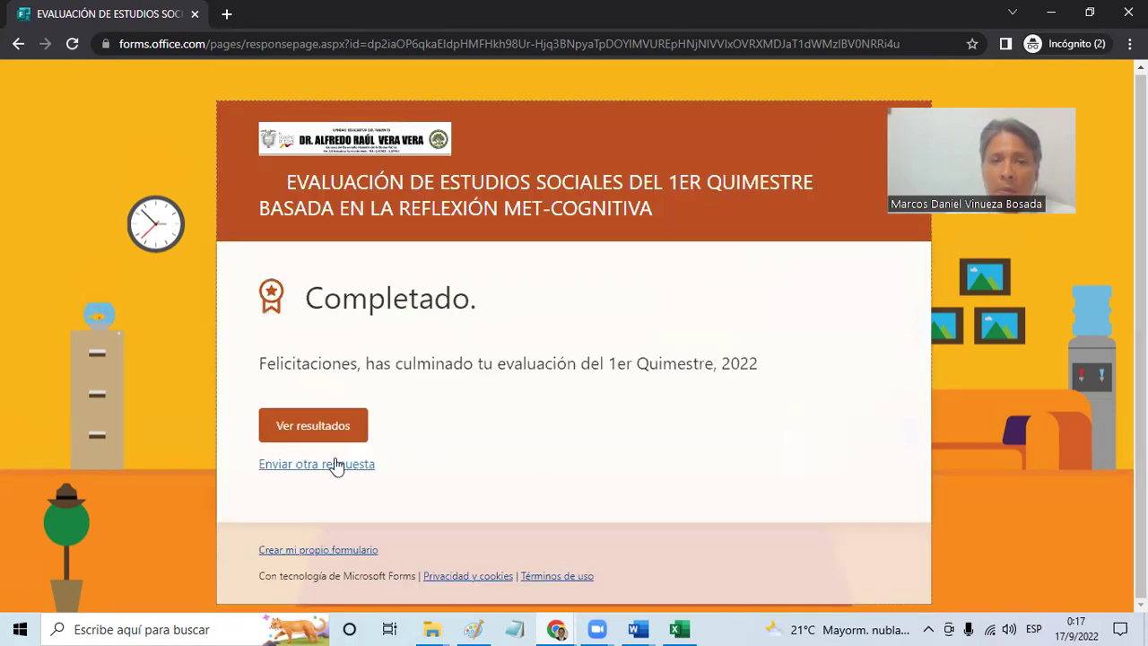
# - Start a new timed attempt, choose 10moA, enter a test name, and go to page 2
pyautogui.click(331, 465)
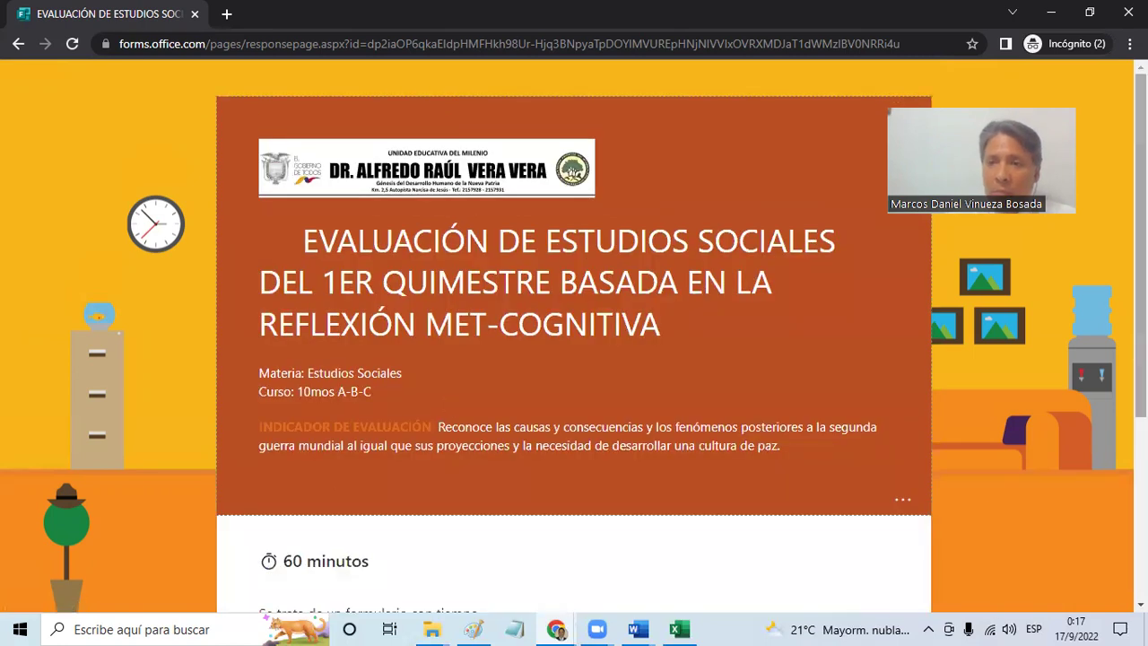
pyautogui.scroll(-3, 531, 413)
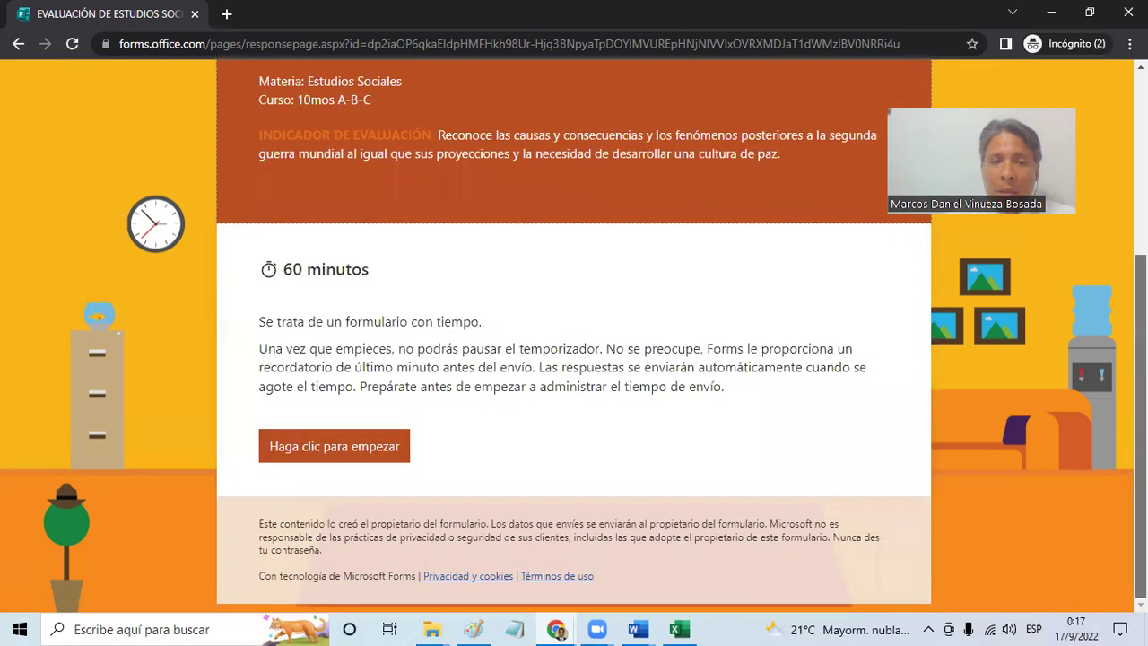
pyautogui.click(347, 439)
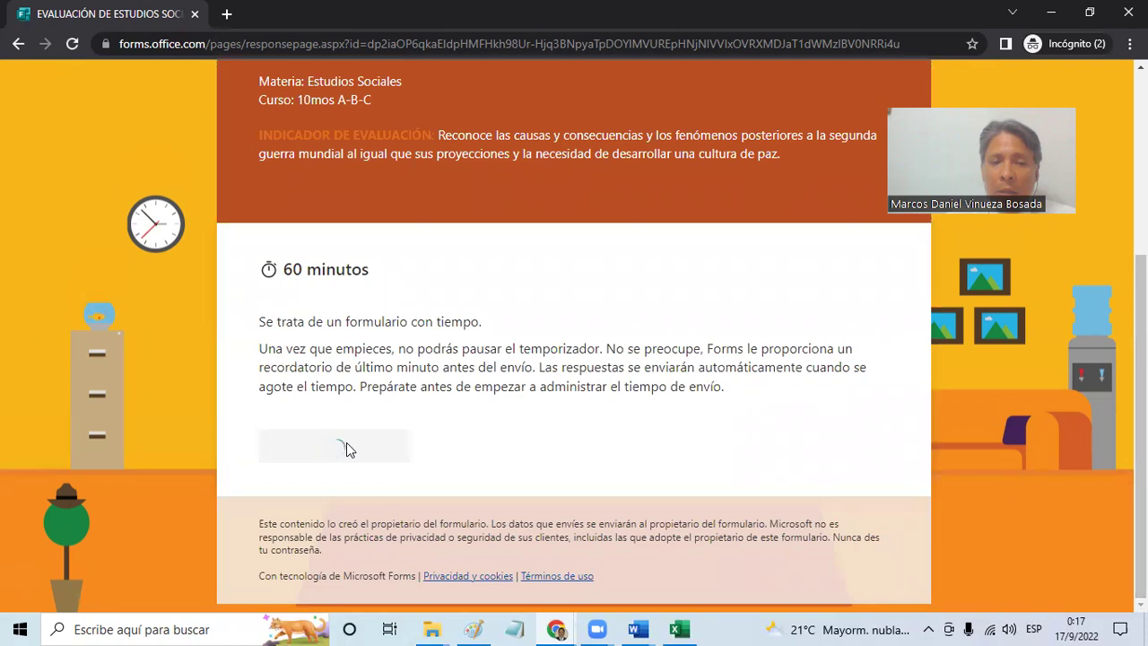
pyautogui.click(288, 388)
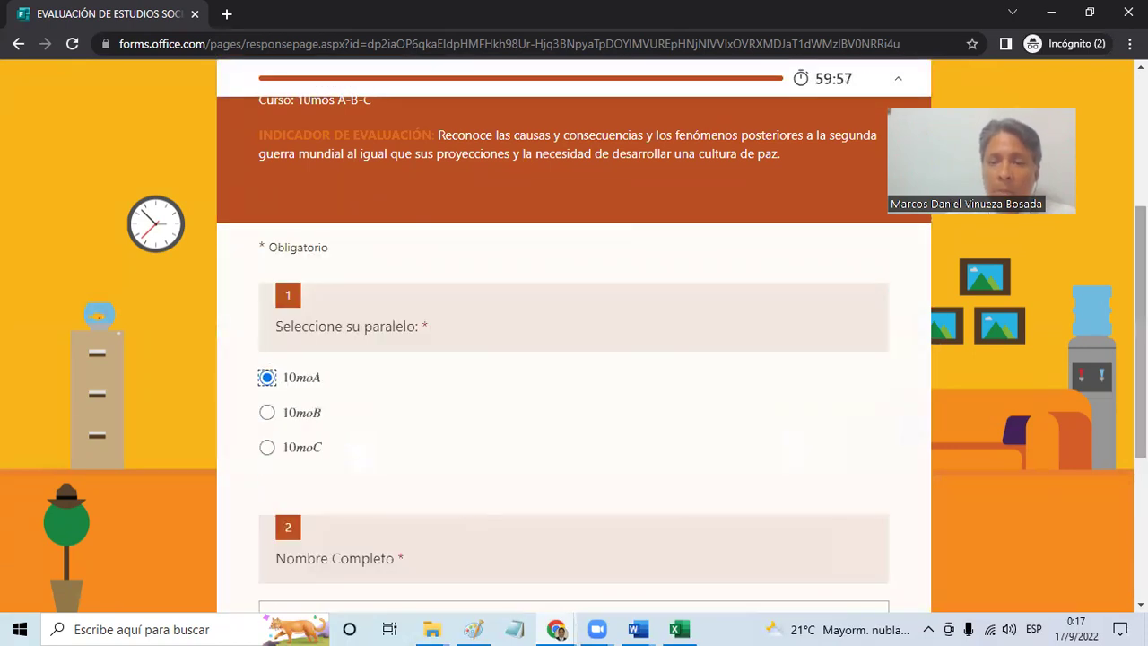
pyautogui.scroll(-5, 577, 238)
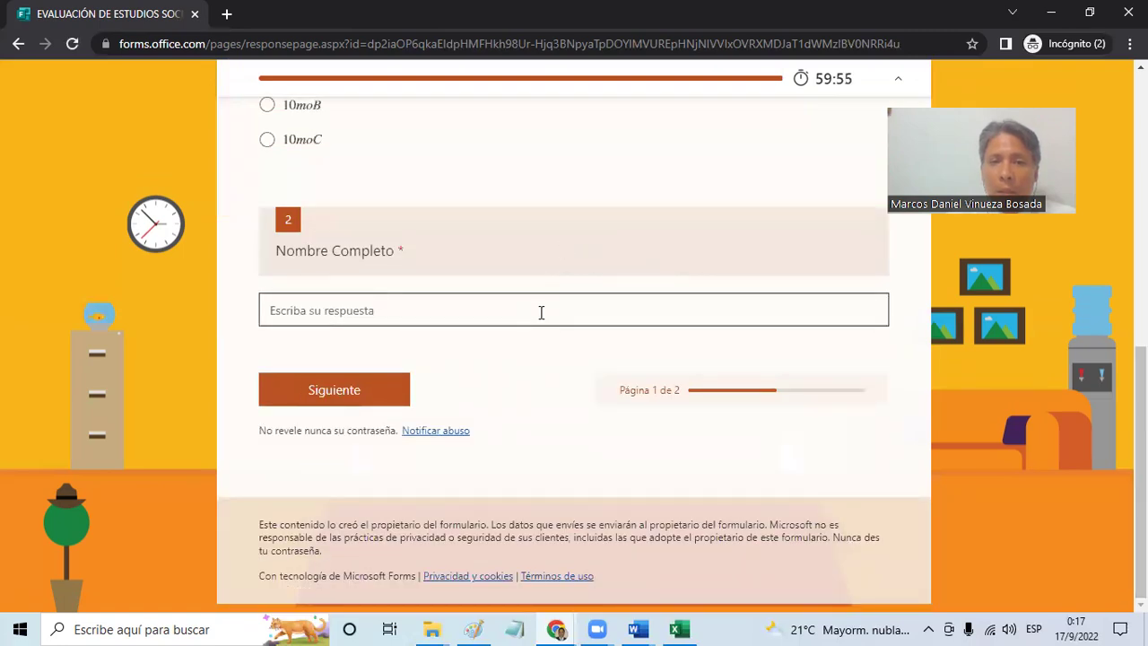
pyautogui.write('Juan')
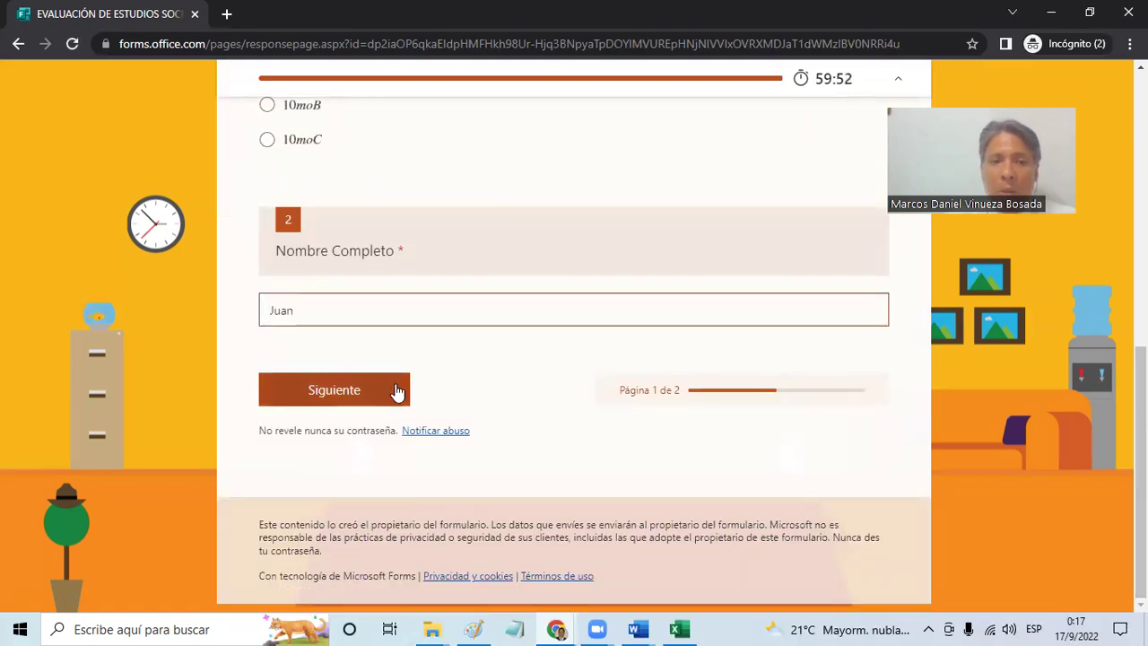
pyautogui.click(397, 389)
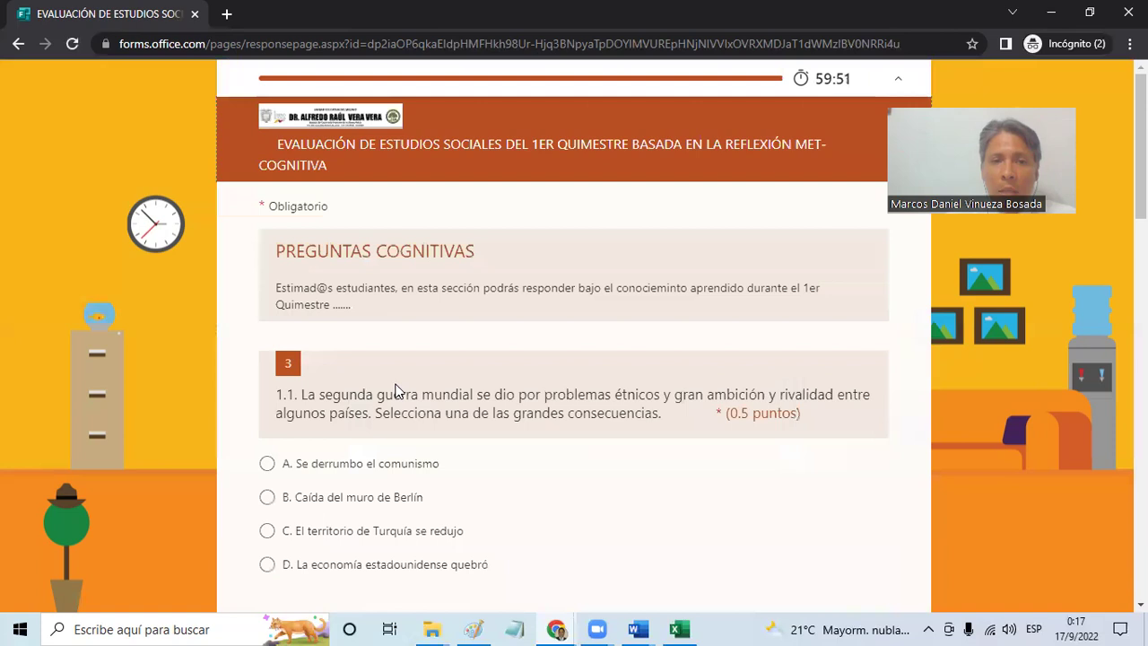
# - Answer B for question 3, d for 4, 'd' for 5, and Opción 2 for 6
pyautogui.click(267, 497)
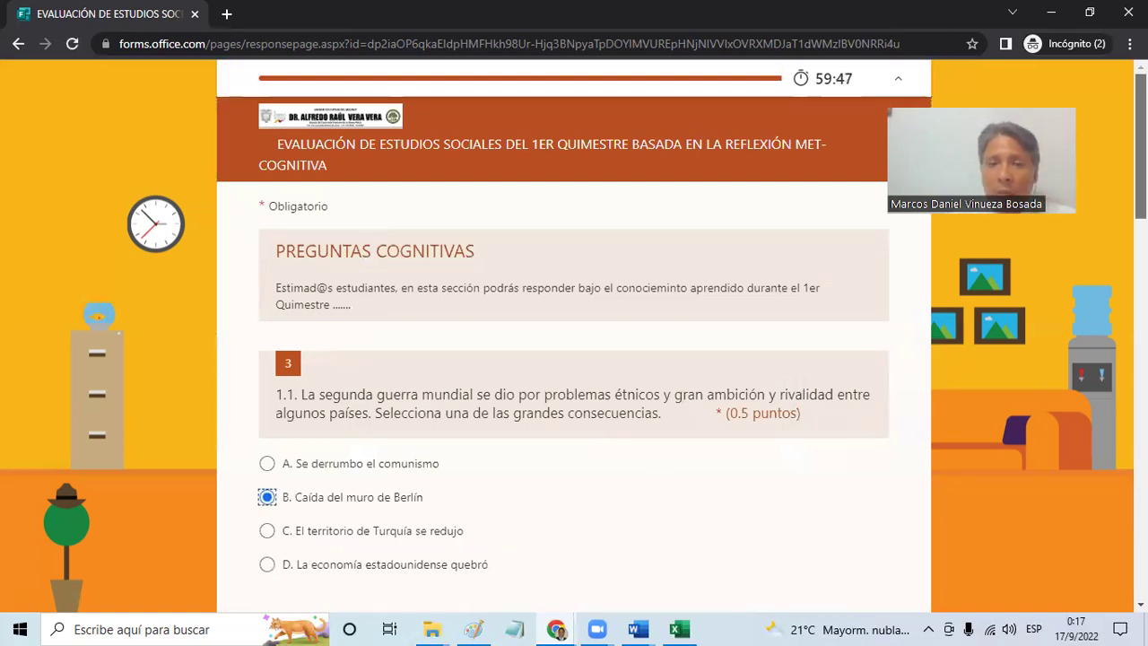
pyautogui.scroll(-5, 593, 312)
pyautogui.click(388, 447)
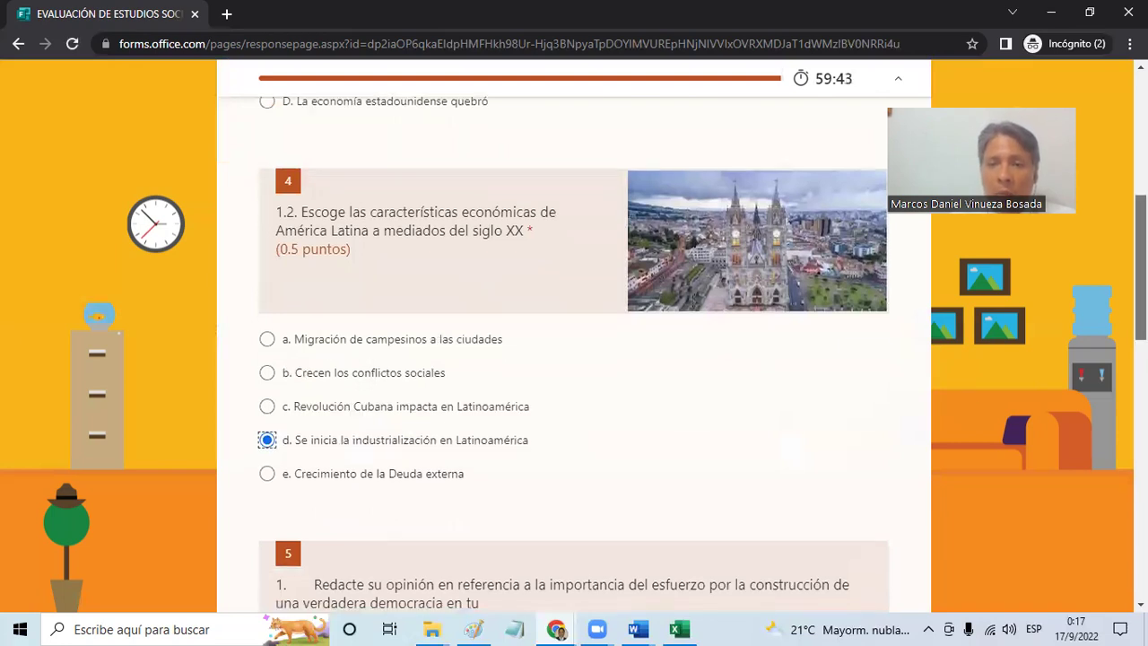
pyautogui.scroll(-5, 673, 296)
pyautogui.click(673, 296)
pyautogui.write('dggf')
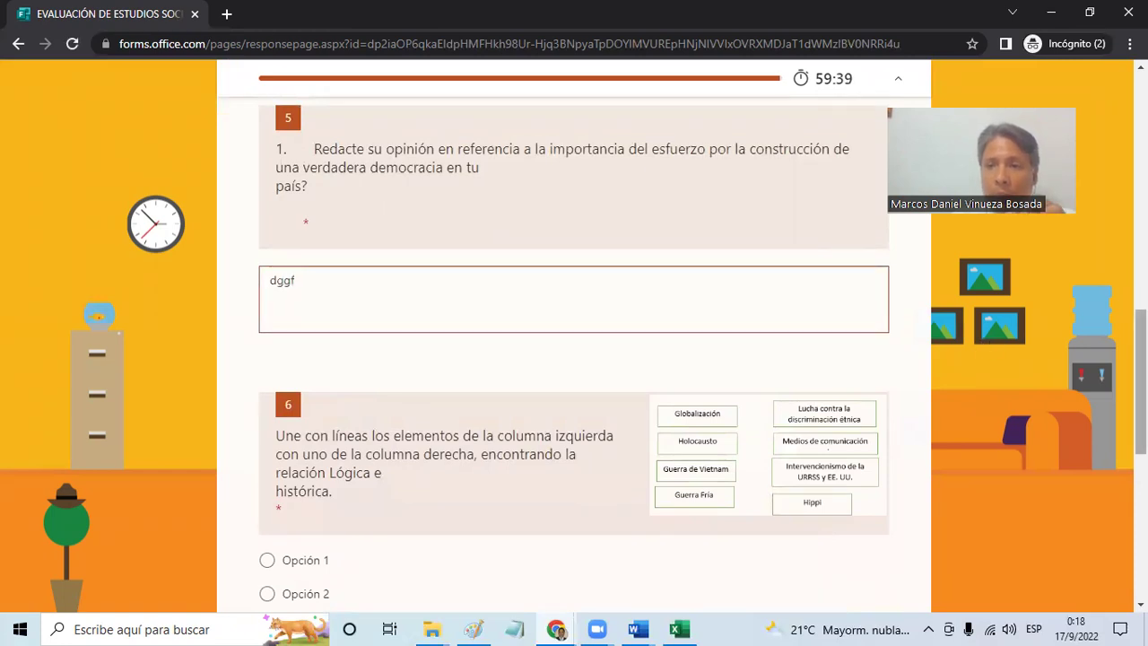
pyautogui.scroll(-3, 980, 339)
pyautogui.scroll(-2, 558, 266)
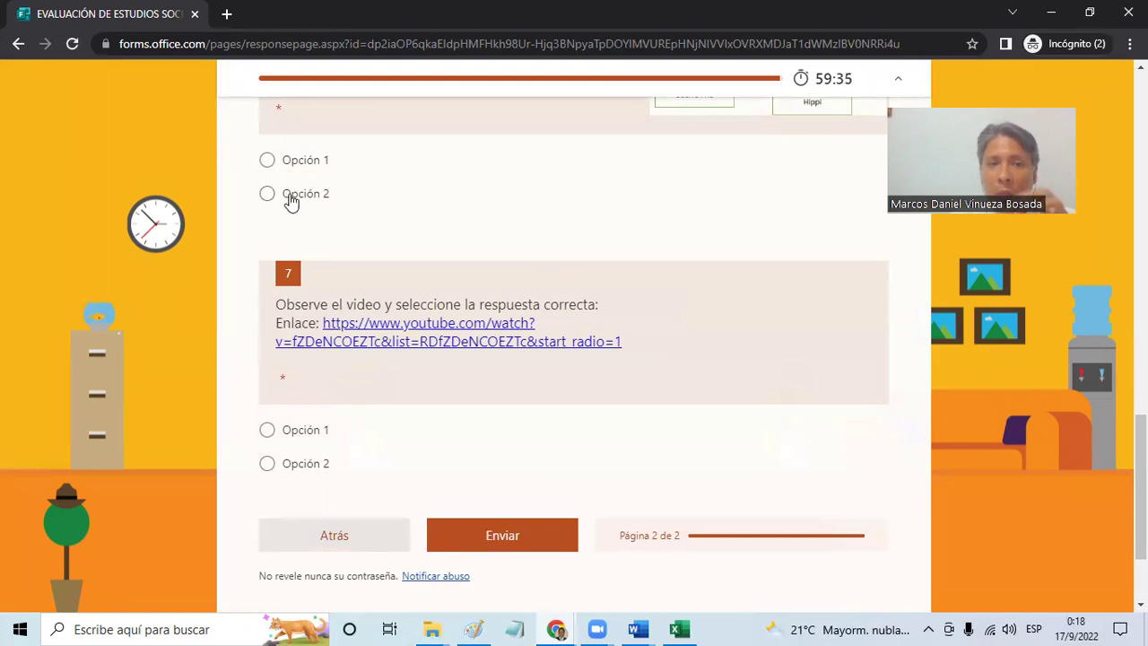
pyautogui.click(287, 195)
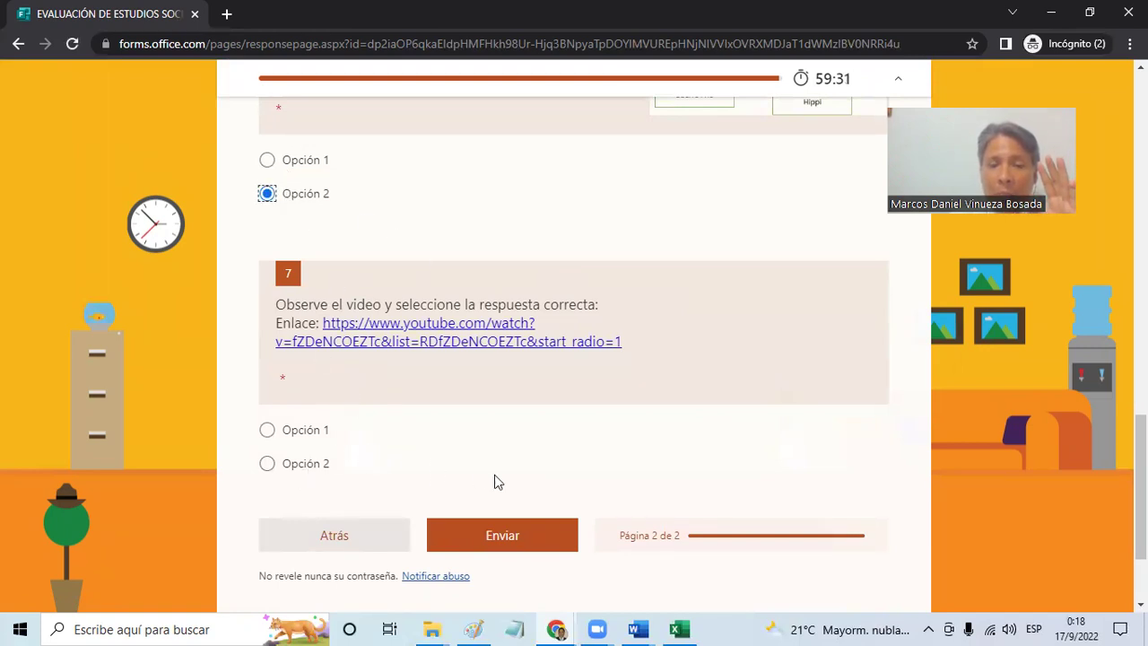
# - After the required-question warning, choose Opción 2 for question 7 and submit
pyautogui.click(523, 535)
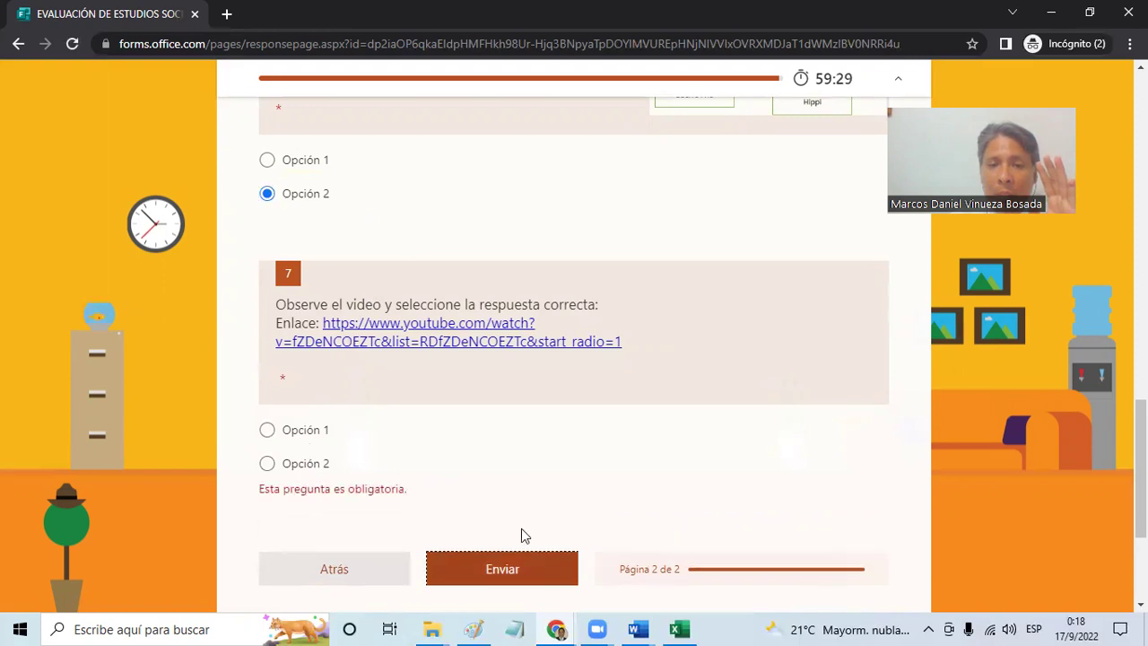
pyautogui.scroll(-1, 574, 358)
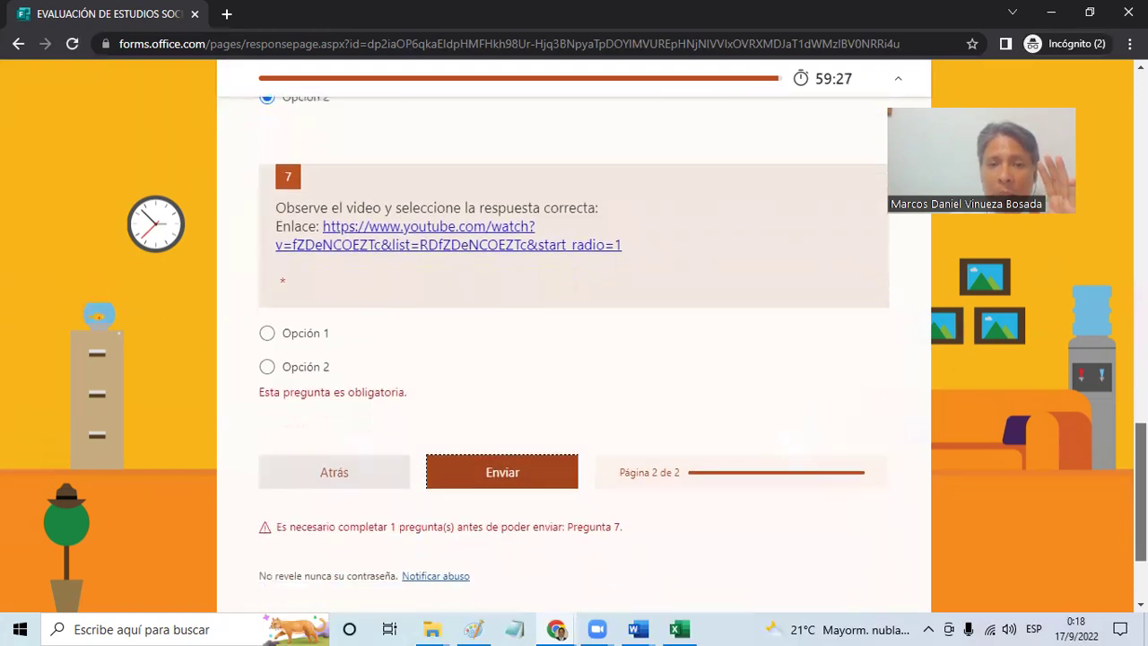
pyautogui.scroll(-1, 574, 359)
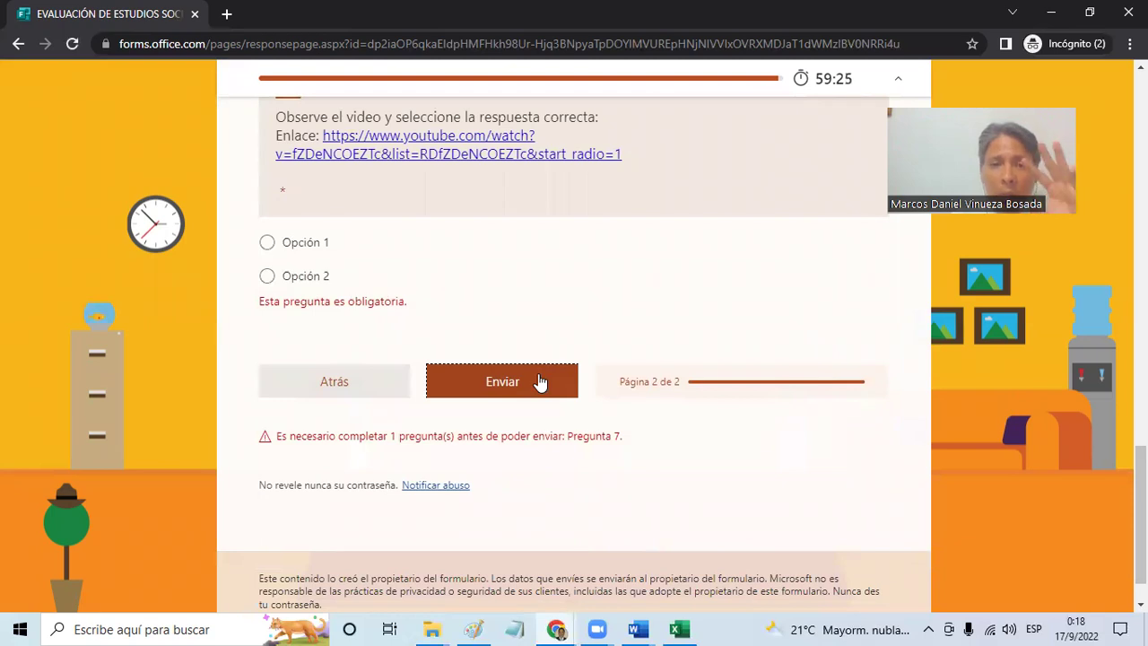
pyautogui.click(268, 275)
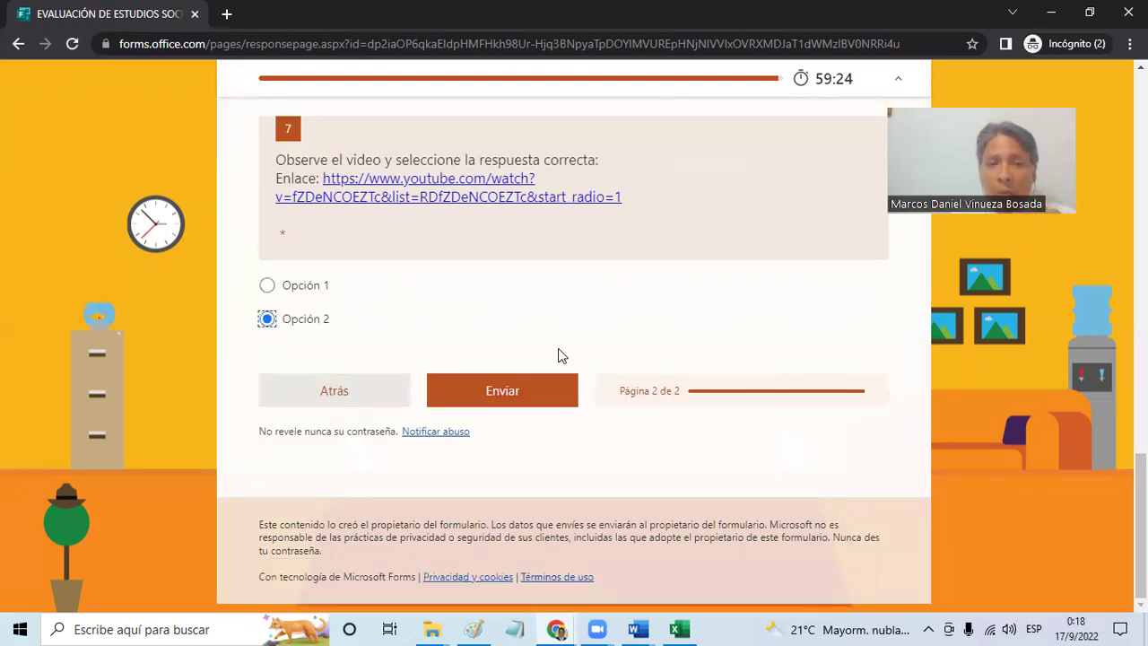
pyautogui.click(551, 405)
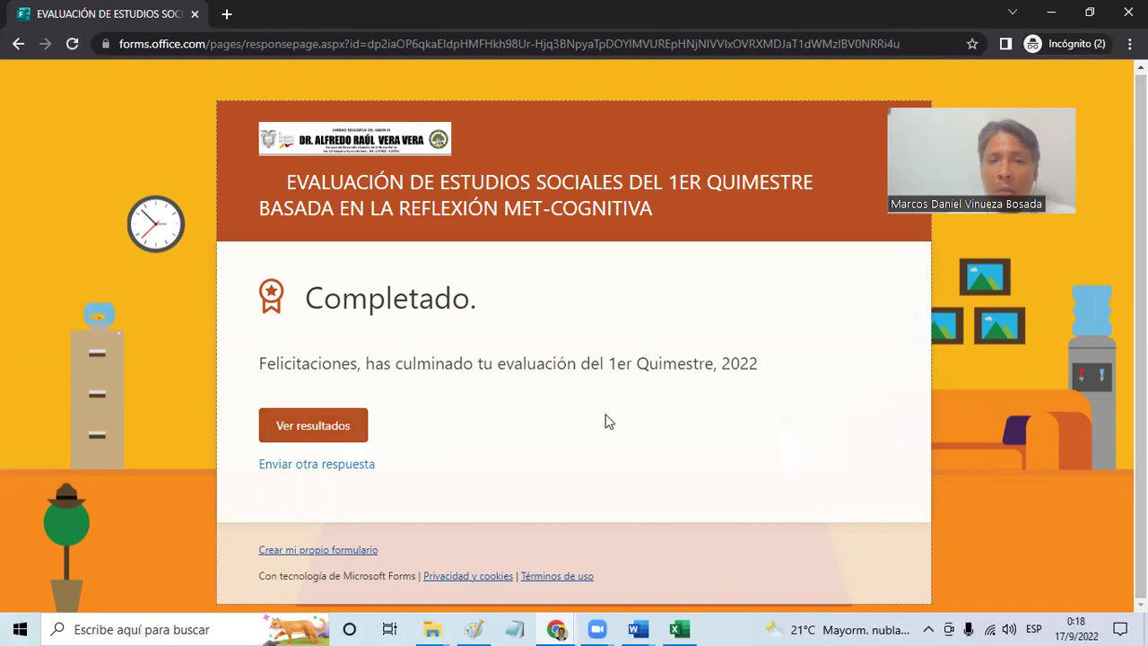
# - Back in Forms, open the Respuestas summary and show the '...' options next to Abrir en Excel
pyautogui.hotkey('alt', 'Tab')
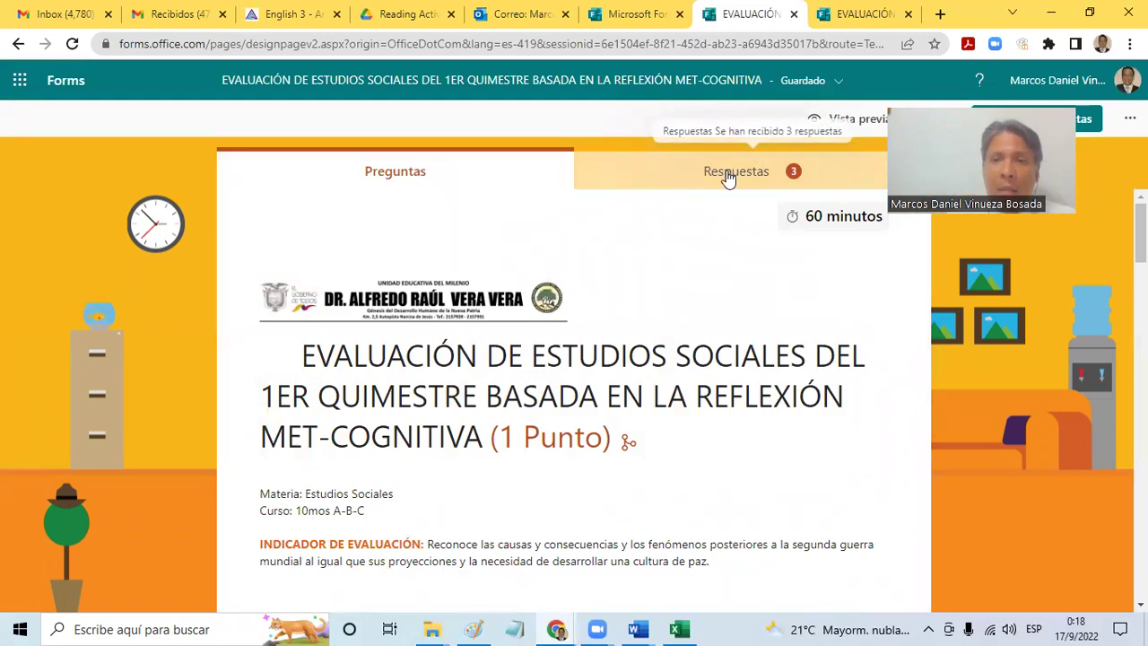
pyautogui.click(728, 176)
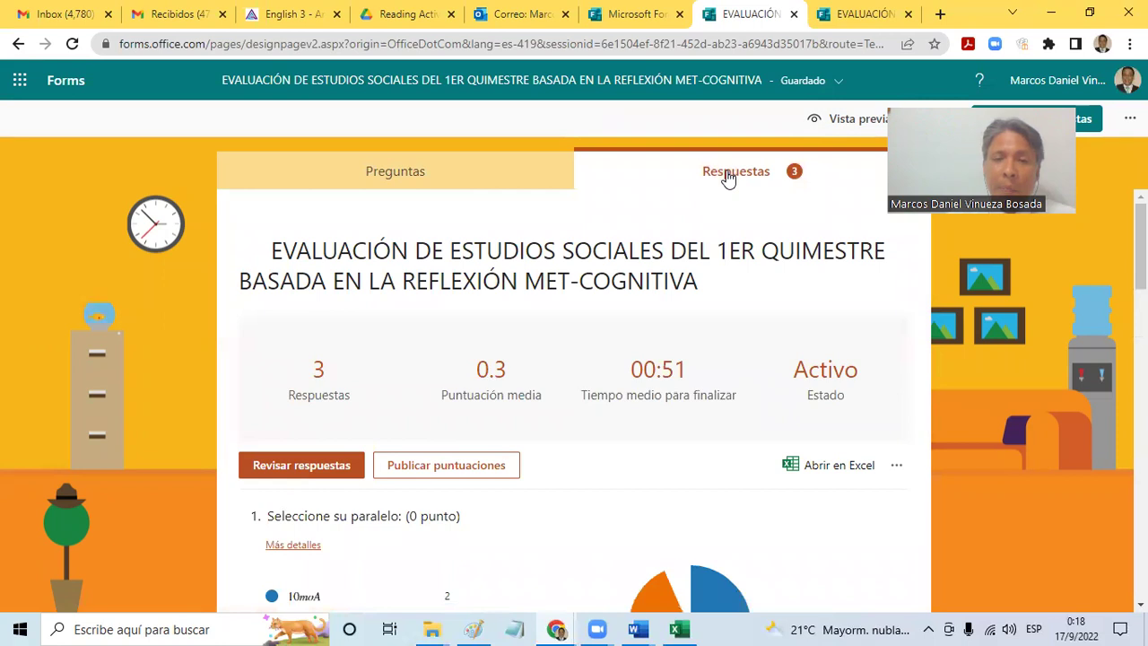
pyautogui.scroll(-1, 574, 376)
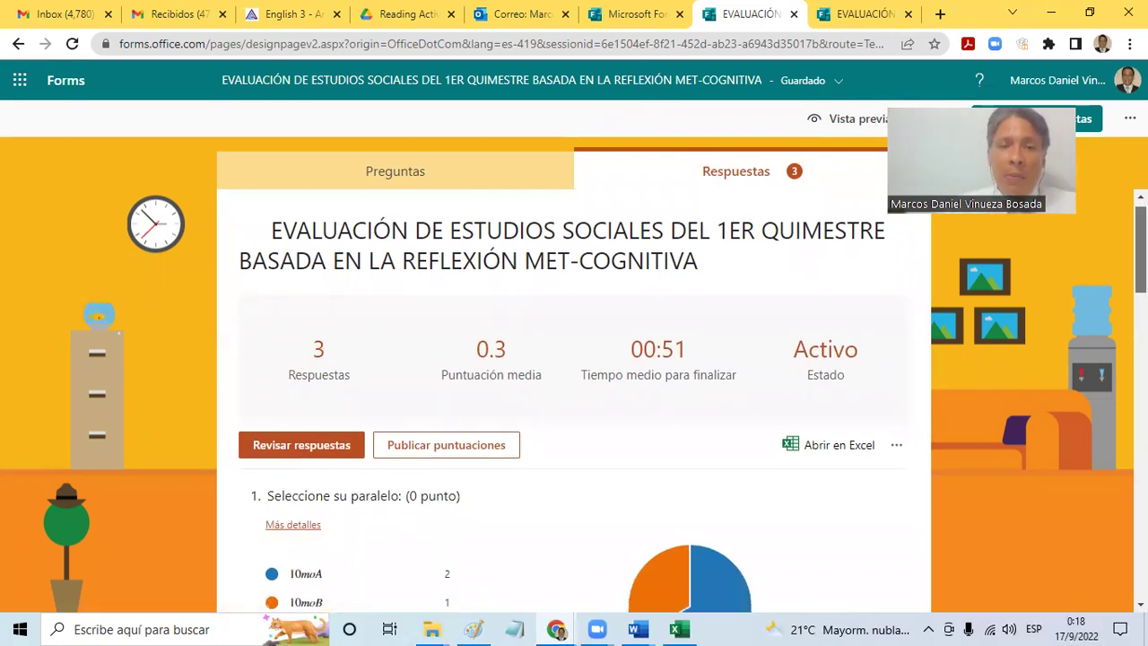
pyautogui.scroll(-1, 574, 376)
pyautogui.scroll(-1, 573, 400)
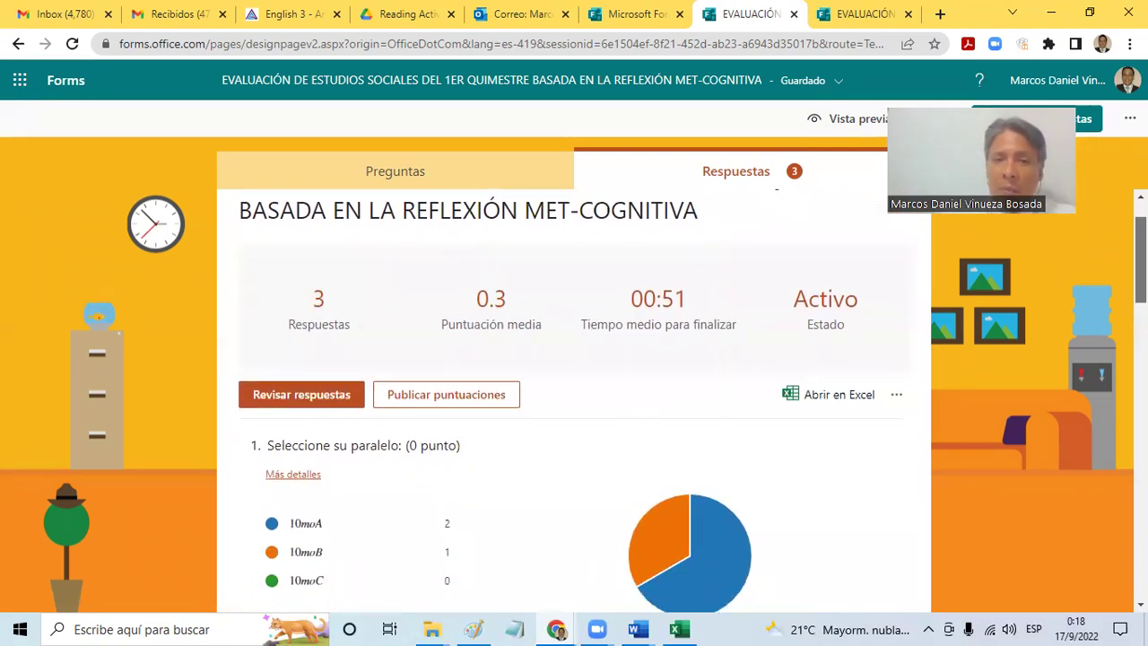
pyautogui.scroll(-1, 574, 400)
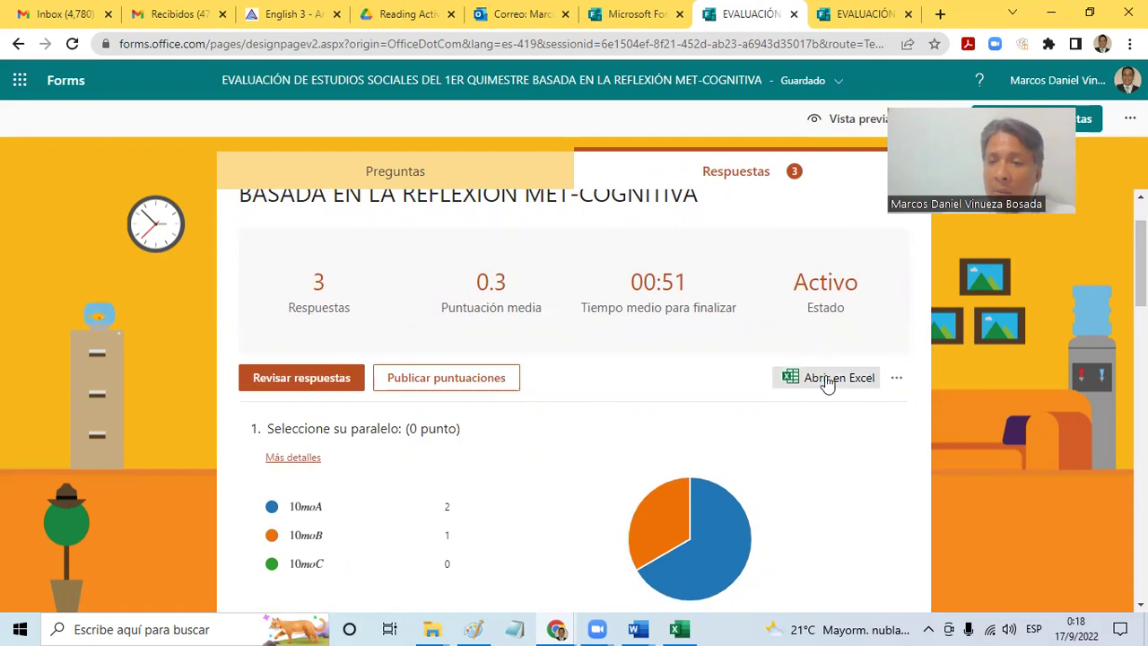
pyautogui.click(895, 378)
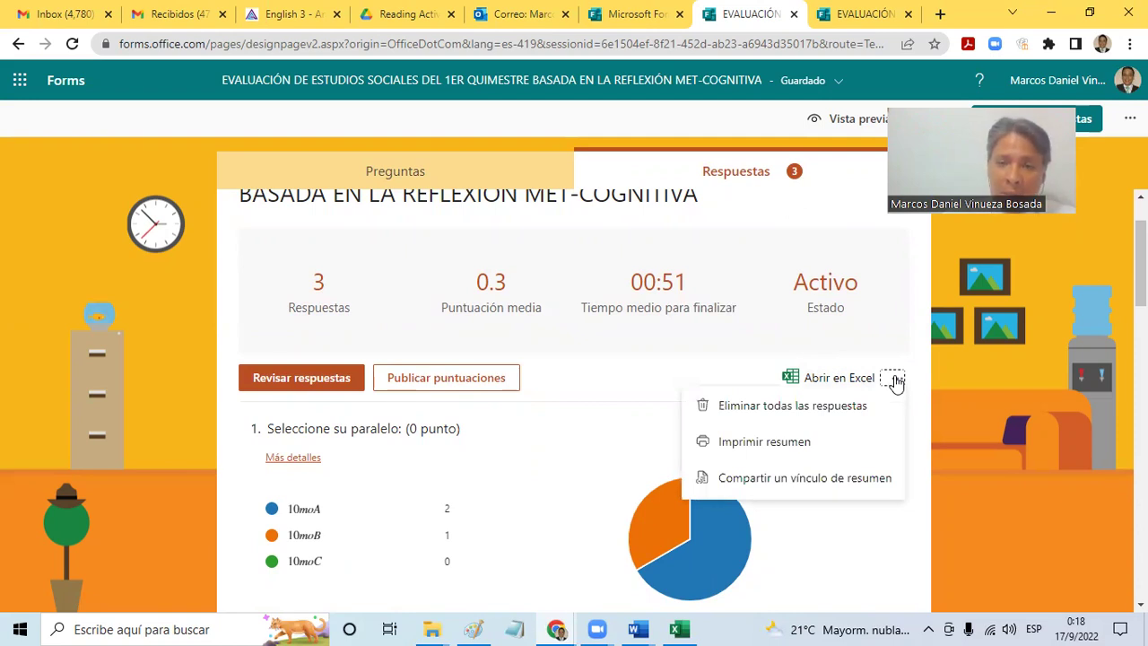
# - Open the three submitted quiz responses as a workbook with Abrir en Excel
pyautogui.click(840, 380)
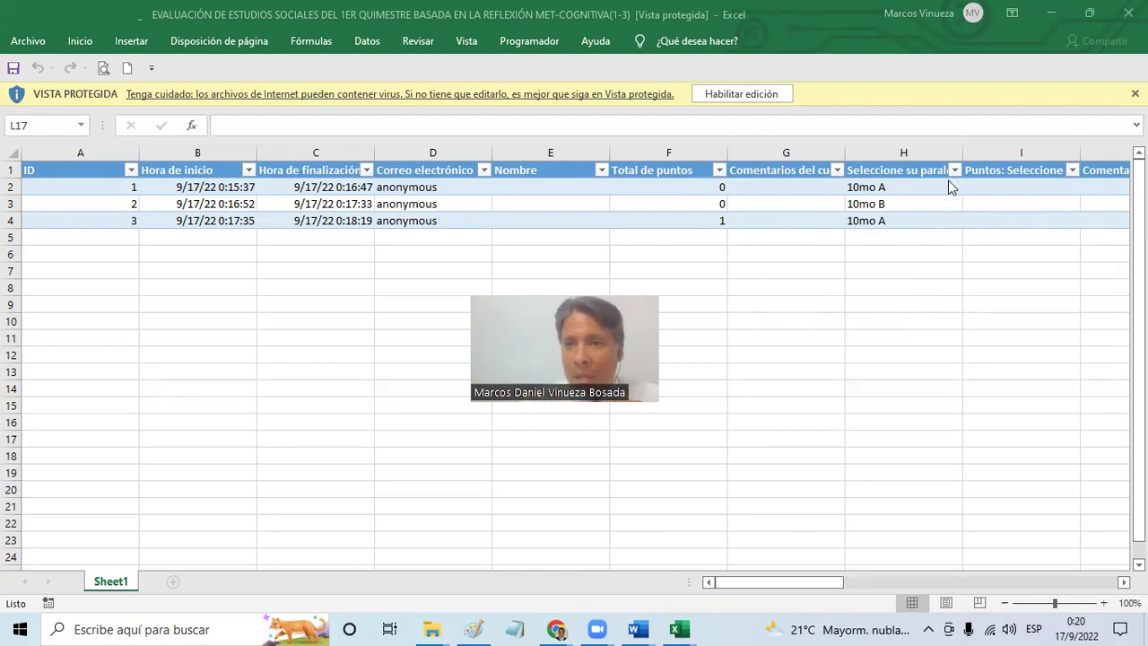
# - Enable editing on the responses sheet and filter Seleccione su paralelo to show only 10mo A
pyautogui.click(740, 96)
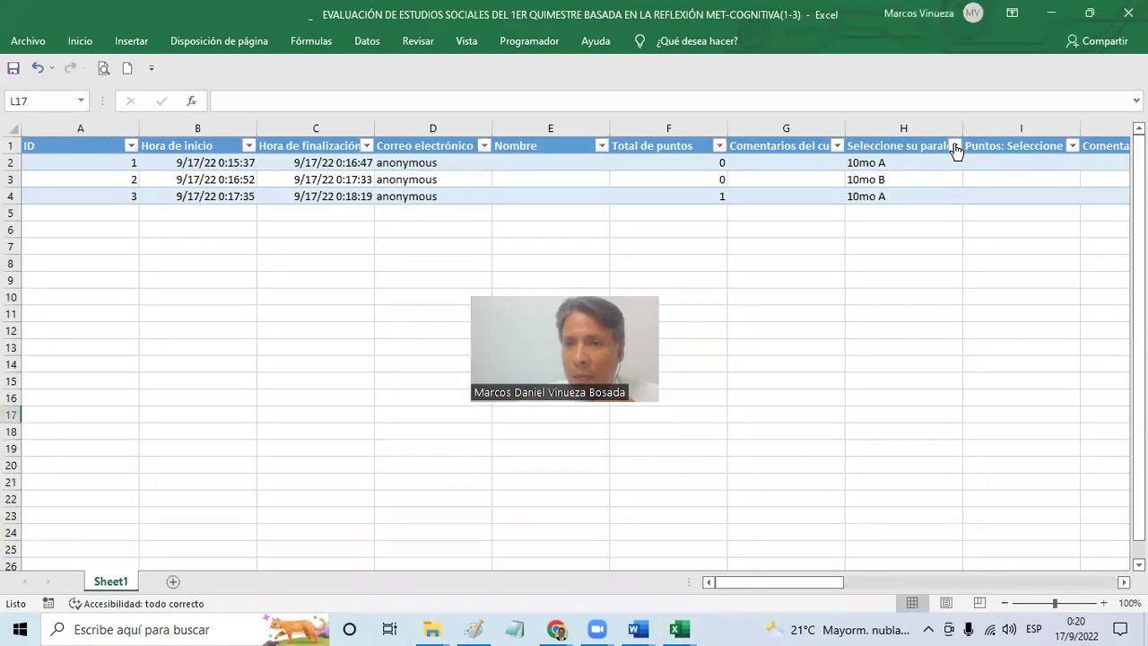
pyautogui.click(953, 144)
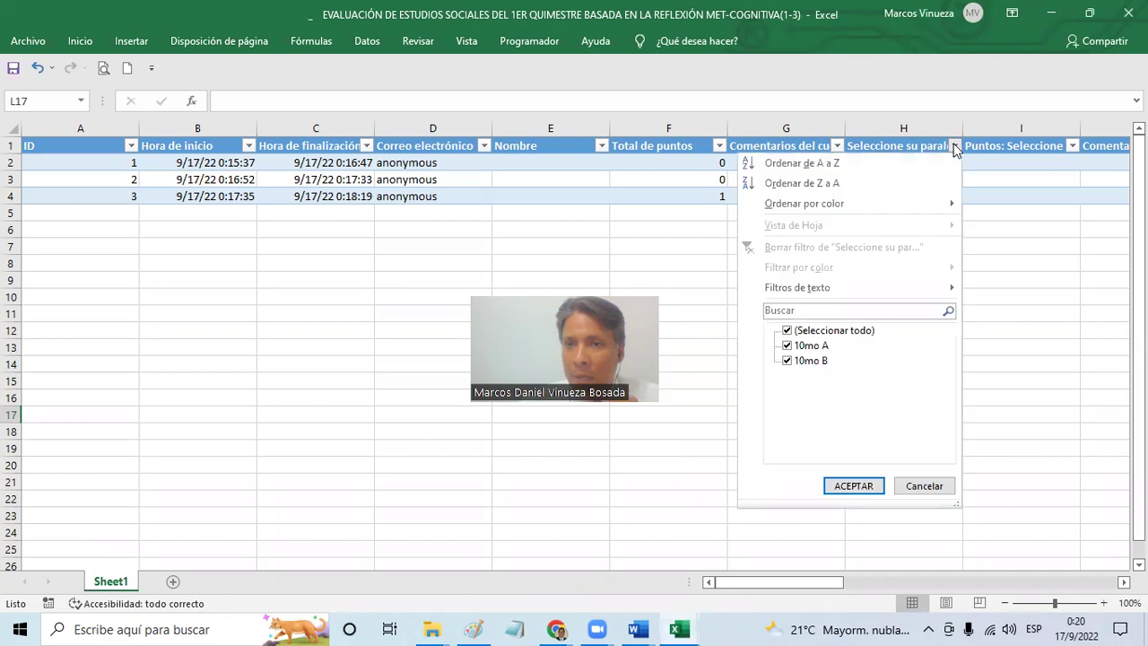
pyautogui.click(787, 362)
pyautogui.click(853, 485)
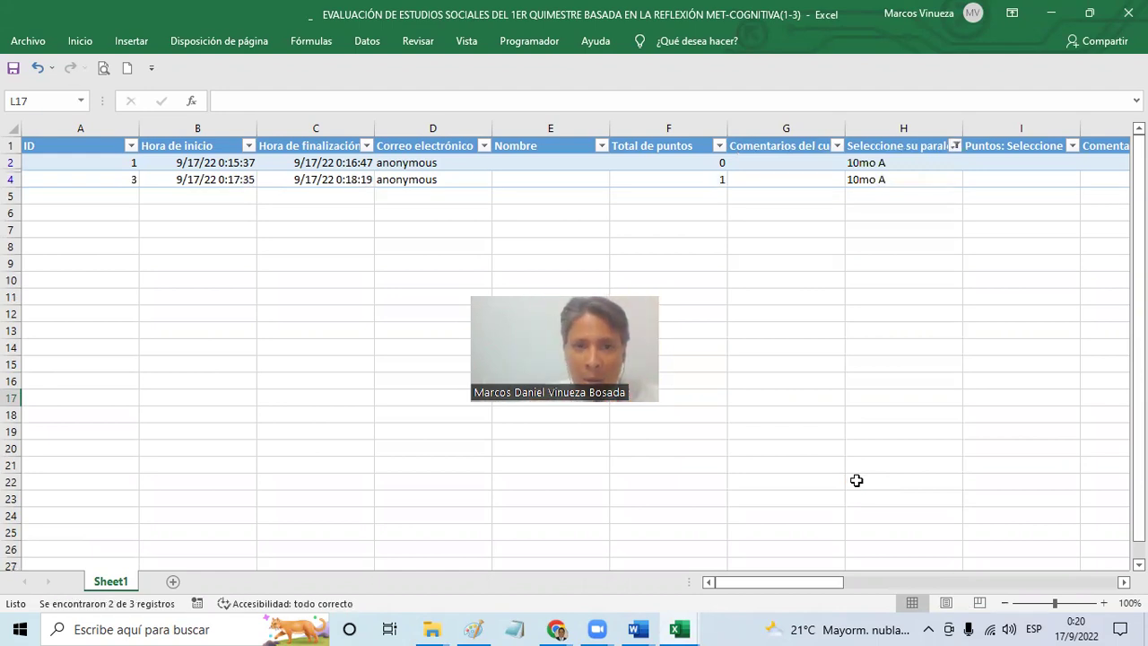
# - Switch the class filter to only 10mo B, then show both classes again
pyautogui.click(955, 145)
pyautogui.click(787, 345)
pyautogui.click(788, 361)
pyautogui.click(861, 485)
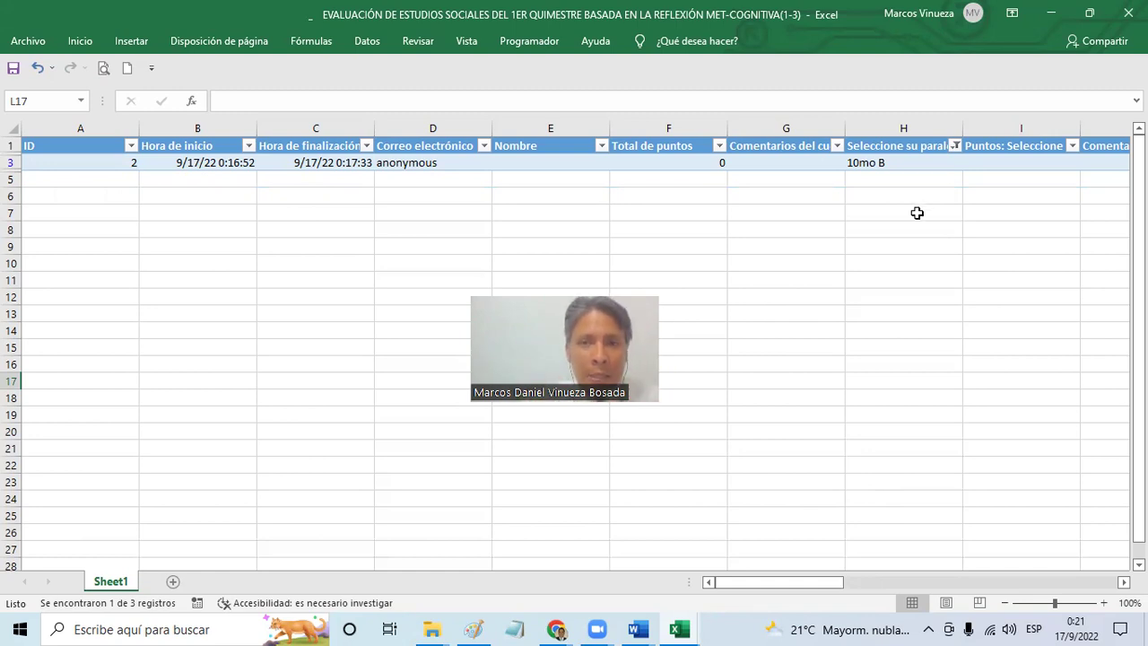
pyautogui.click(954, 146)
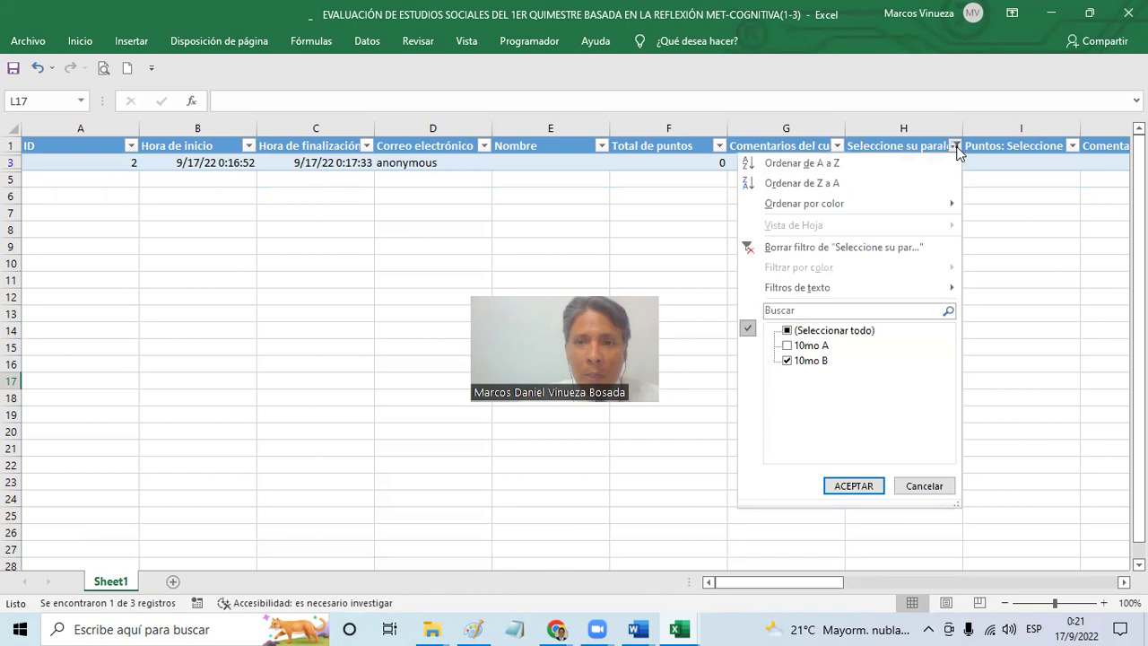
pyautogui.click(787, 345)
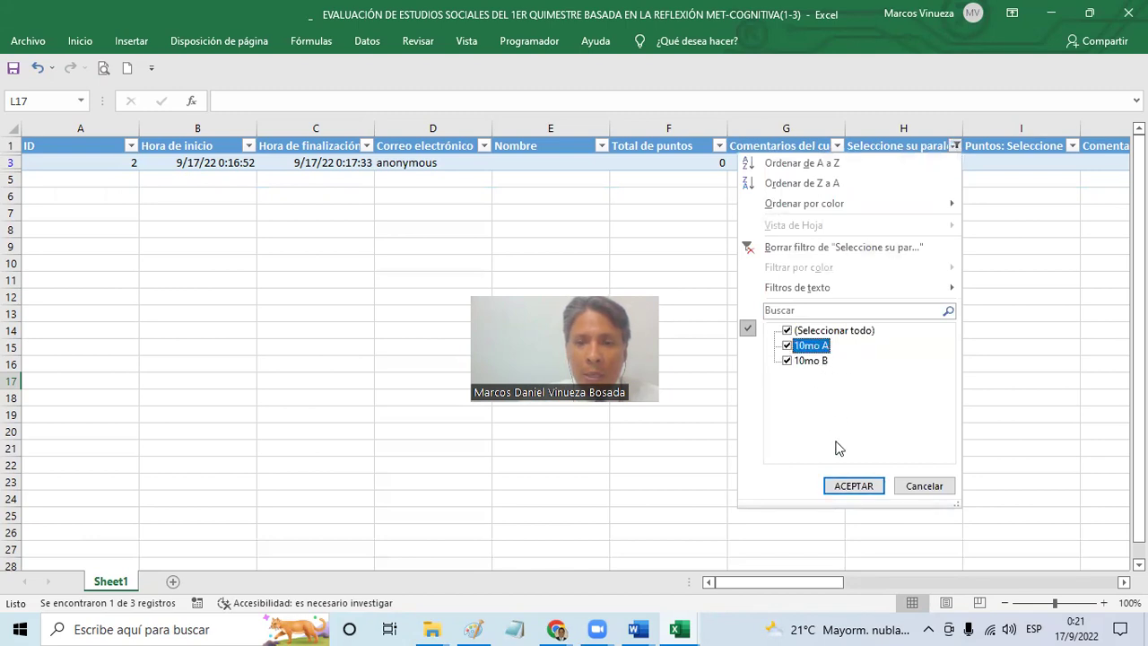
pyautogui.click(865, 485)
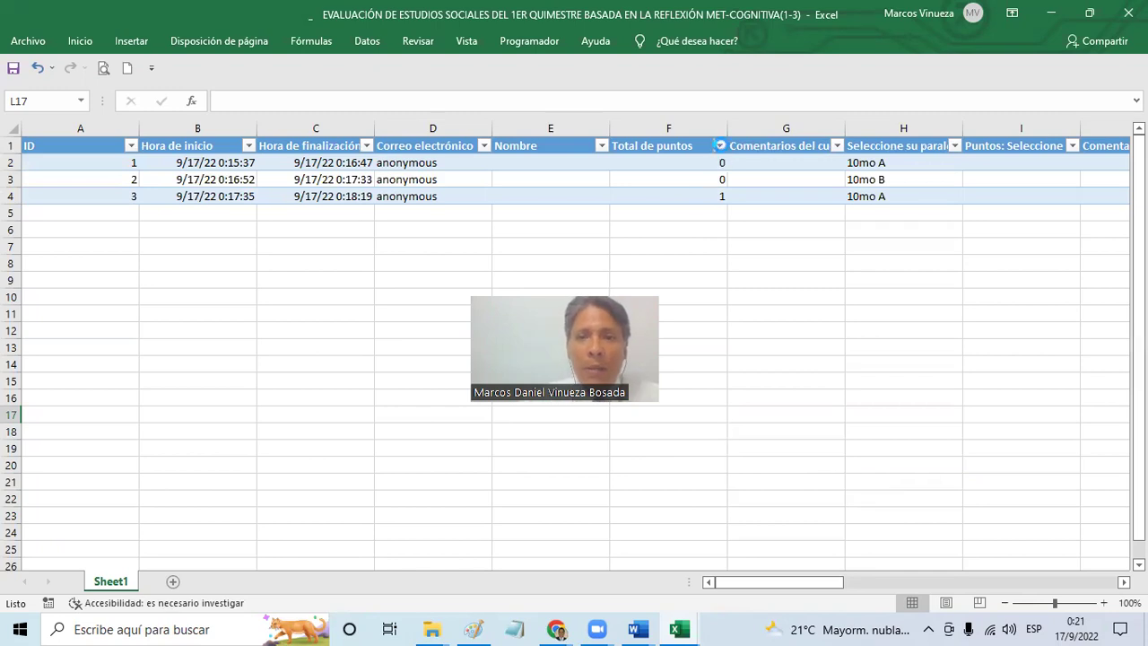
# - Filter Total de puntos to 0-point responses, clear that filter, and return to the browser
pyautogui.click(719, 146)
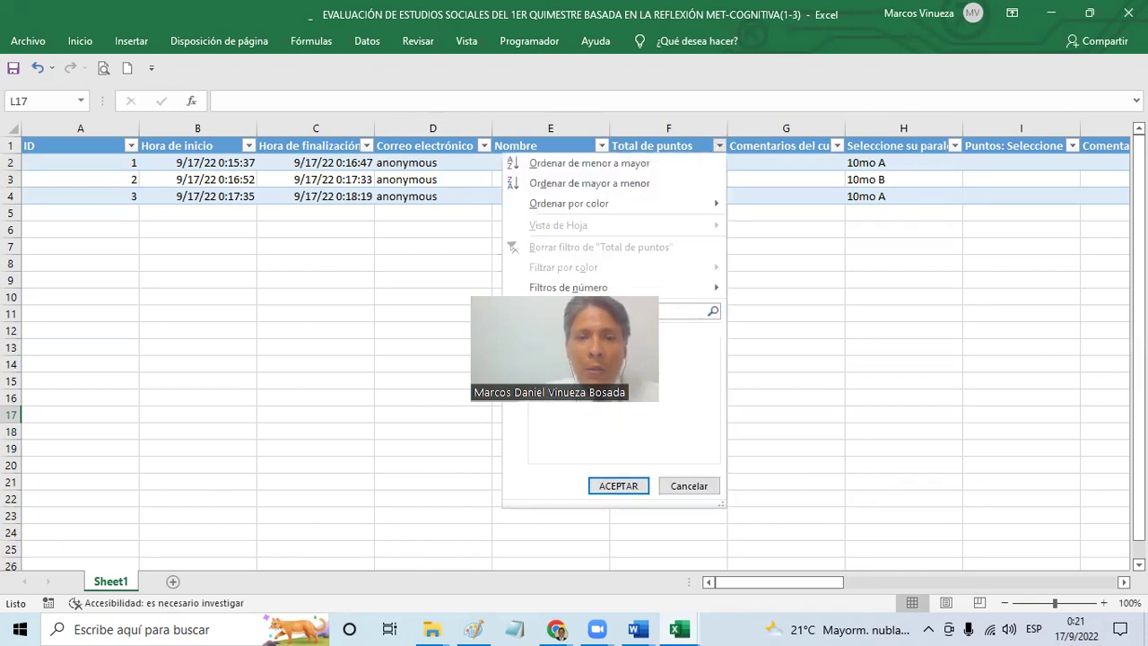
pyautogui.click(625, 483)
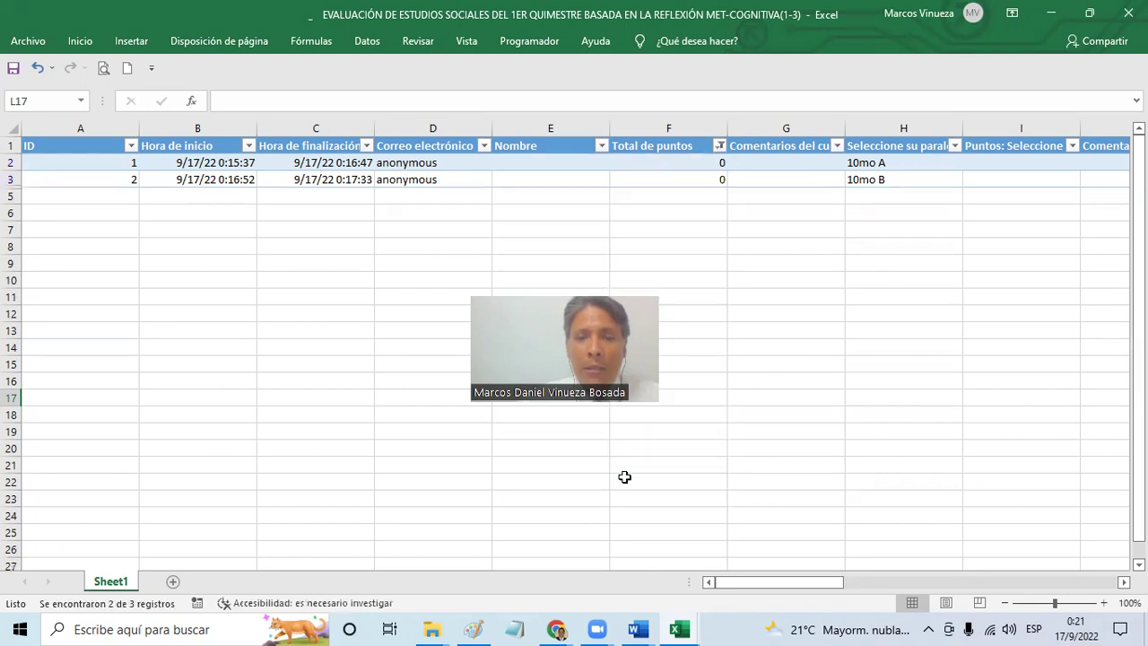
pyautogui.click(721, 148)
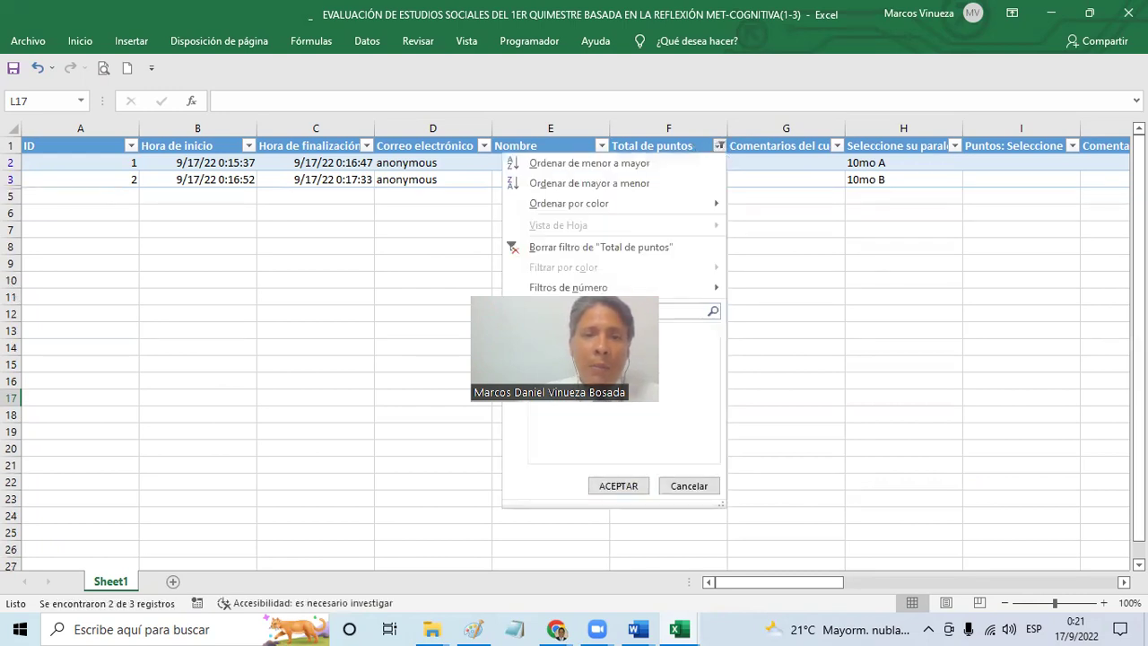
pyautogui.click(617, 486)
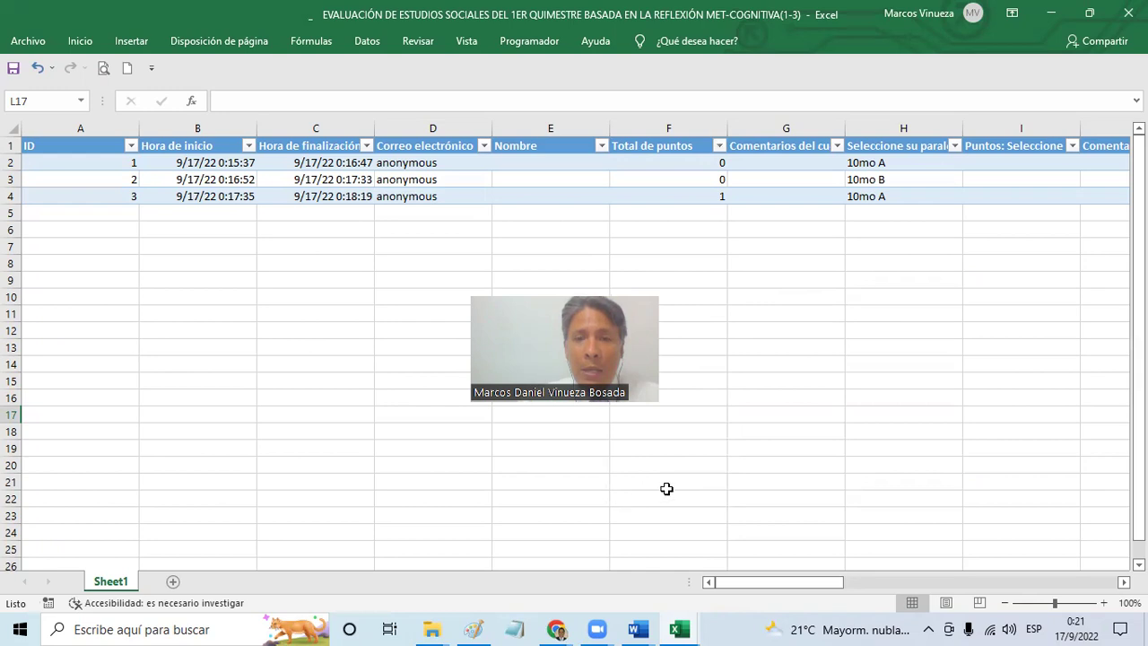
pyautogui.hotkey('alt', 'Tab')
pyautogui.hotkey('alt', 'Tab')
pyautogui.hotkey('alt', 'Tab')
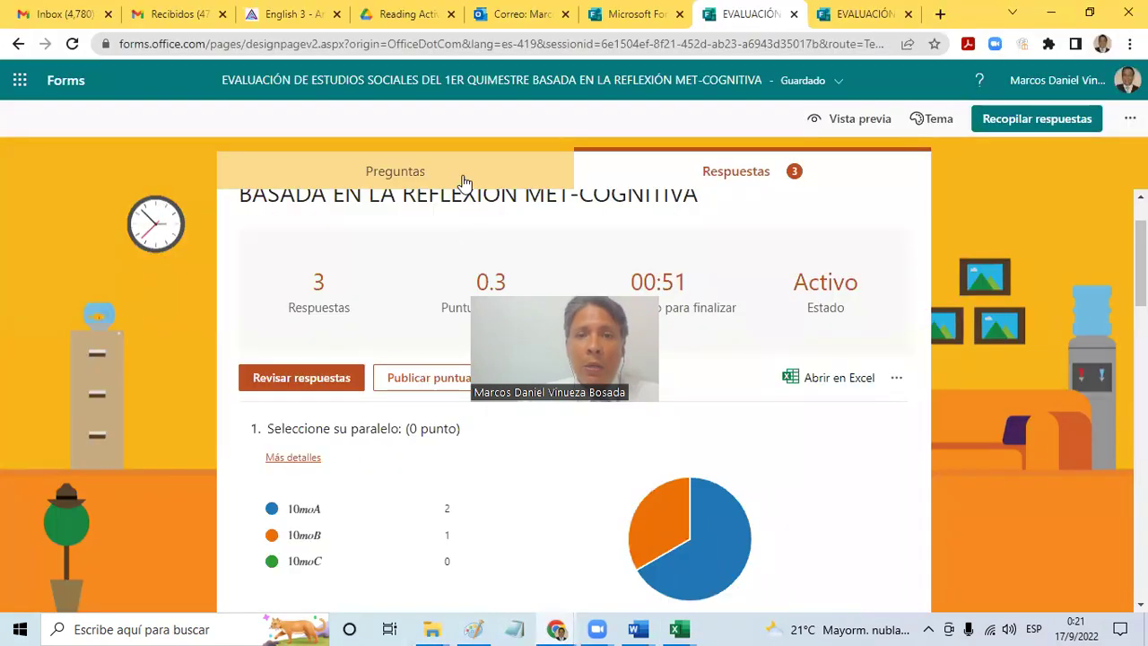
# - Go to Preguntas, switch to the EVALUACIÓN quiz tab, and scroll through its questions
pyautogui.click(476, 174)
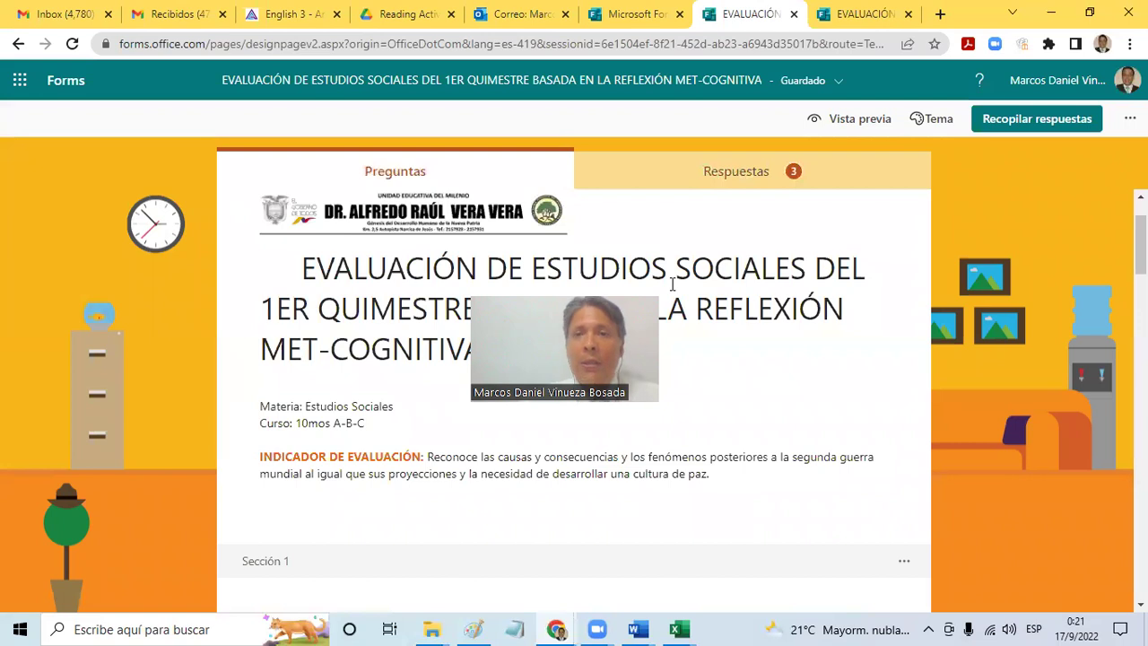
pyautogui.click(861, 14)
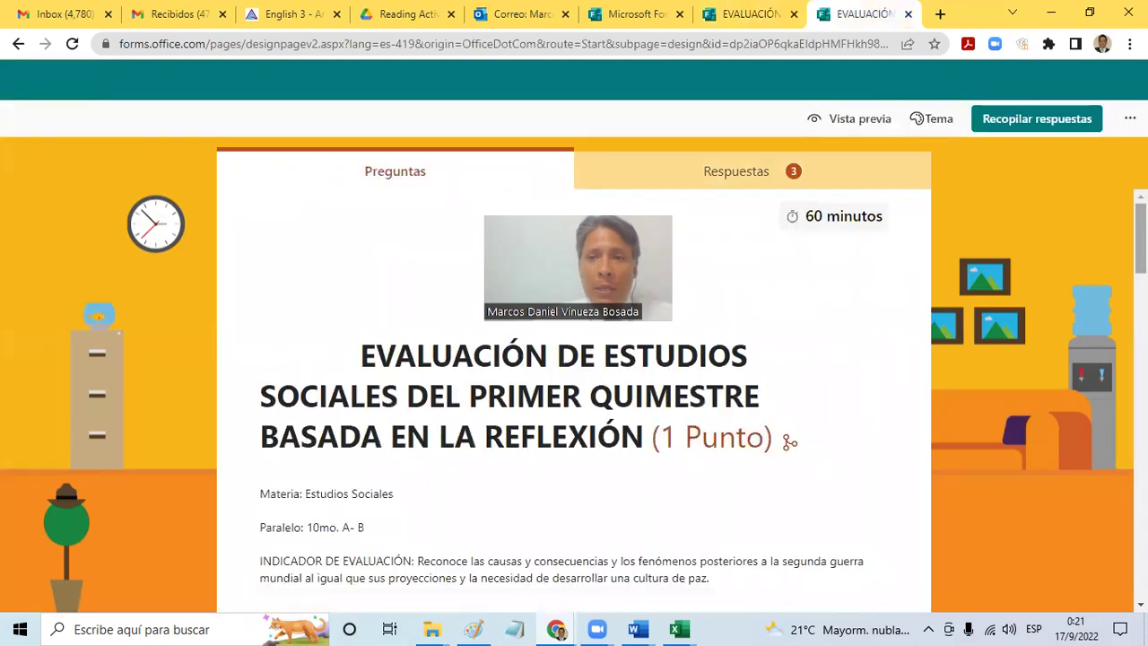
pyautogui.scroll(-3, 574, 403)
pyautogui.scroll(-2, 573, 404)
pyautogui.scroll(-2, 574, 404)
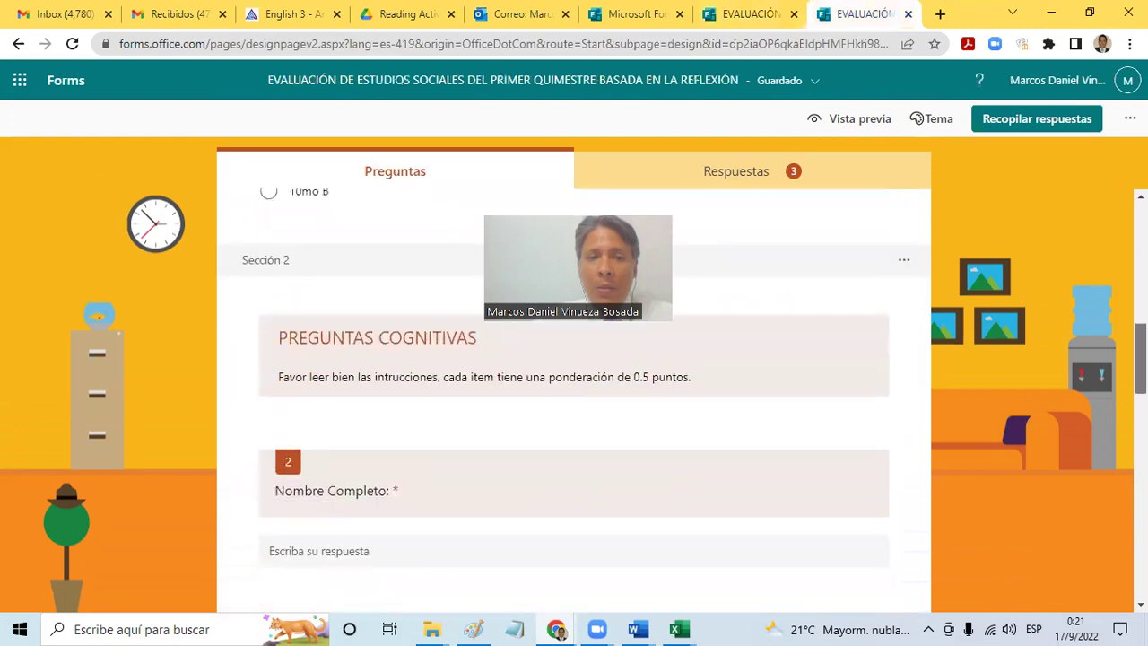
pyautogui.scroll(-1, 574, 404)
pyautogui.scroll(-2, 574, 404)
pyautogui.scroll(-1, 573, 403)
pyautogui.scroll(-1, 574, 404)
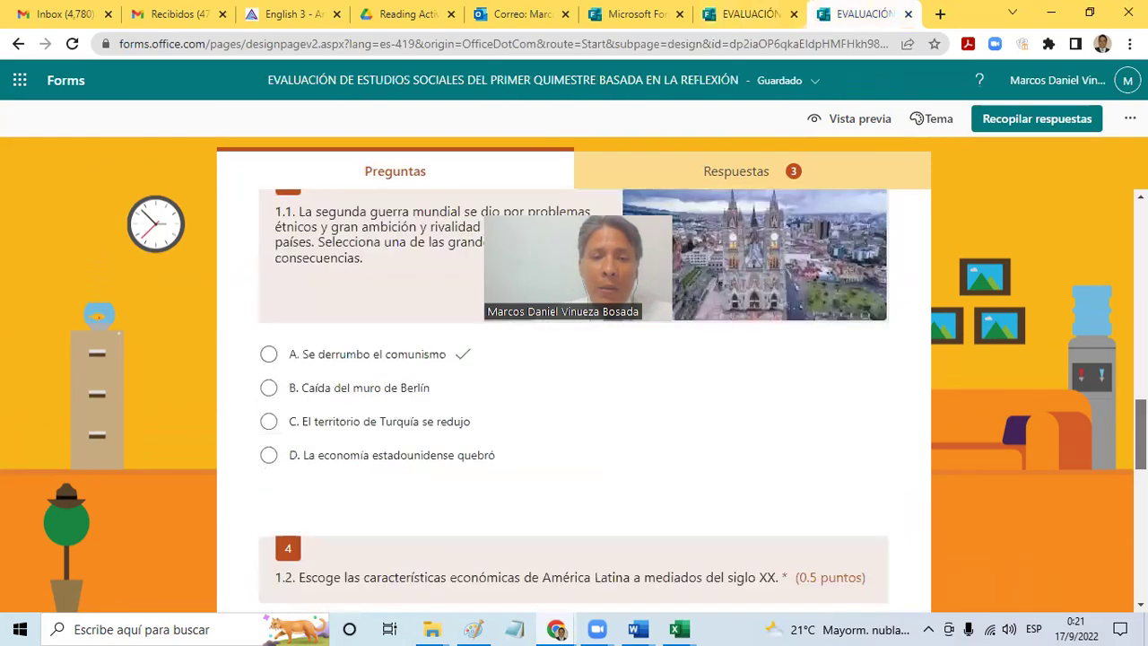
pyautogui.scroll(-1, 574, 403)
pyautogui.scroll(-2, 574, 404)
pyautogui.scroll(-1, 574, 403)
pyautogui.scroll(-2, 574, 404)
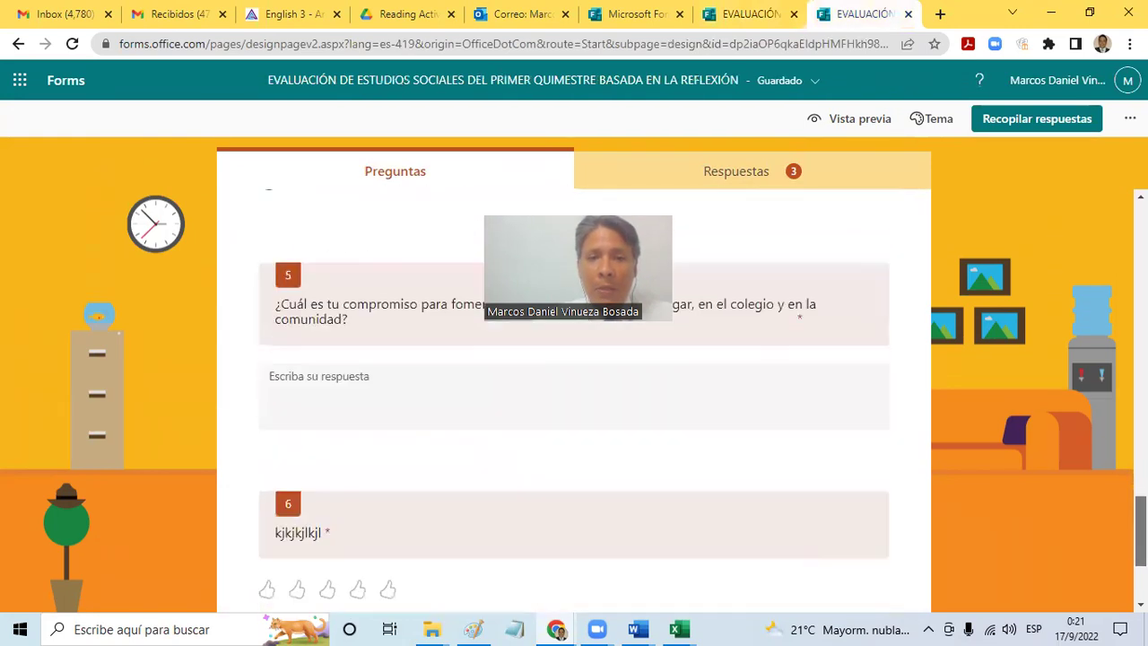
pyautogui.scroll(-2, 574, 403)
pyautogui.scroll(5, 574, 404)
pyautogui.scroll(10, 574, 403)
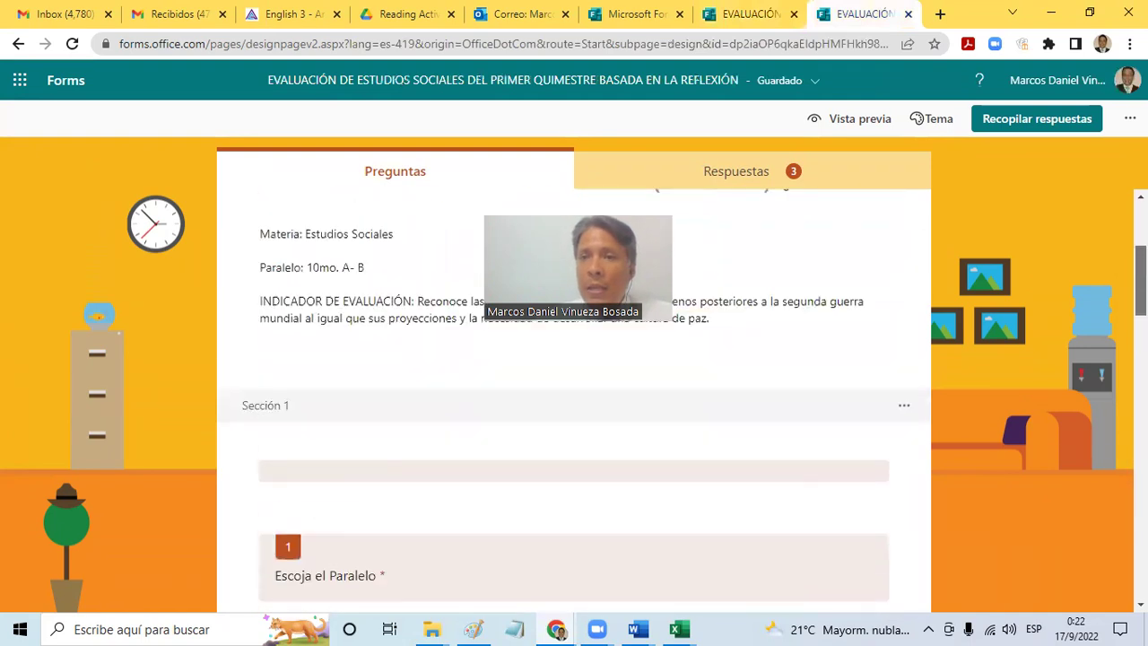
pyautogui.scroll(3, 574, 403)
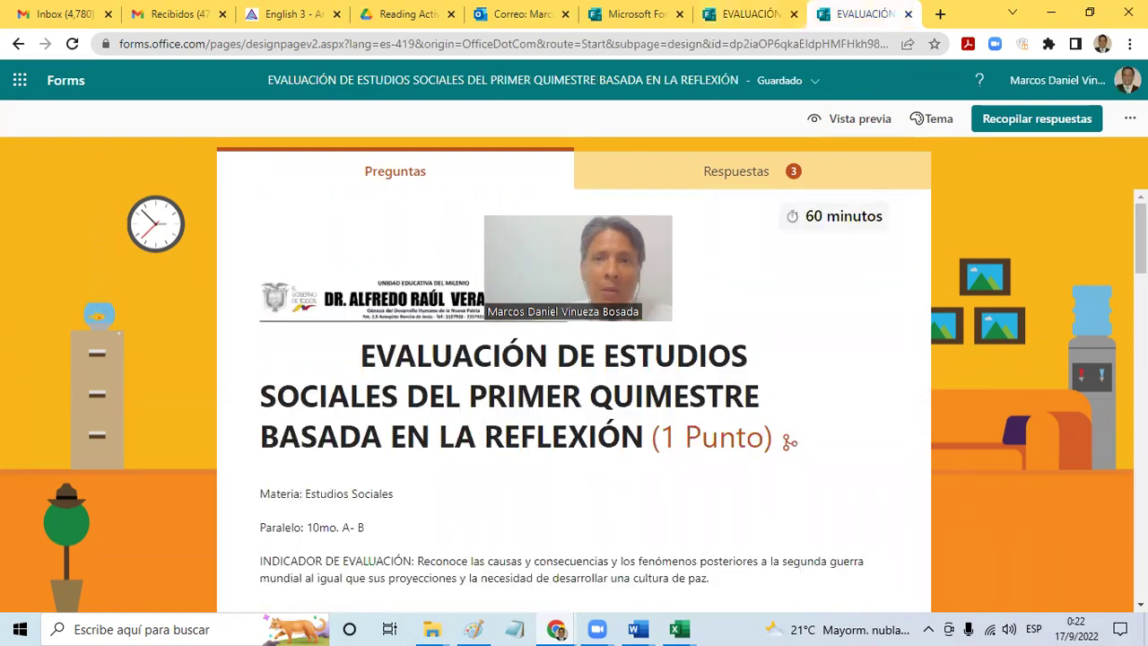